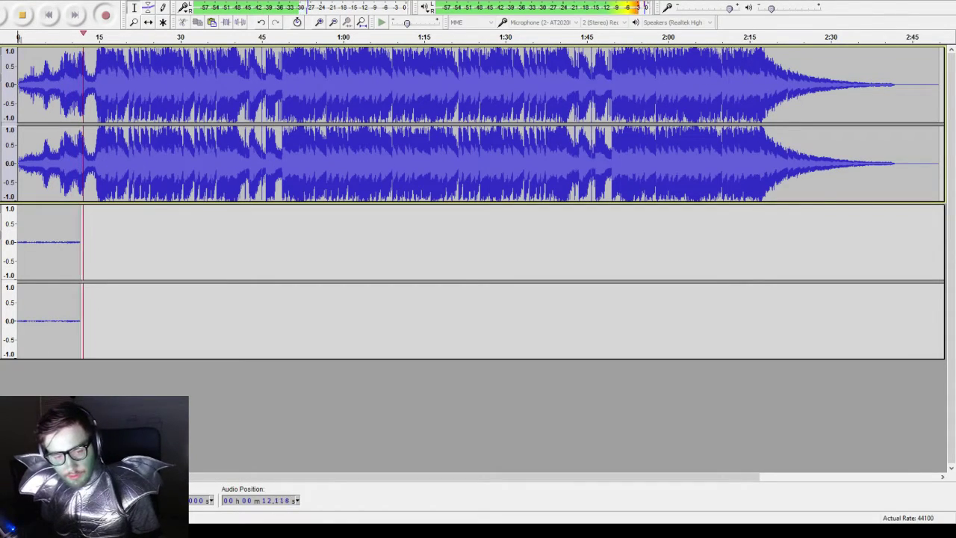
# - Stop the recording in progress and undo the new vocal take
pyautogui.press('space')
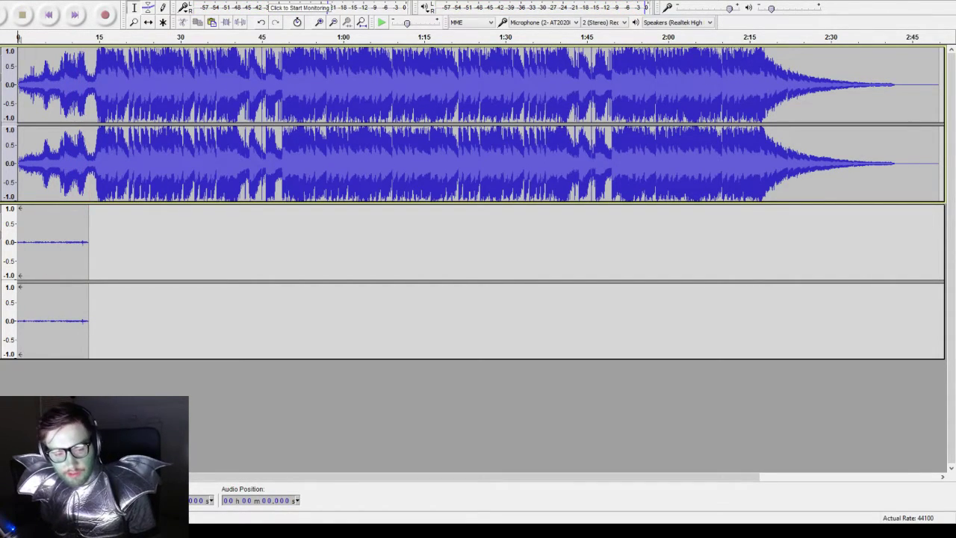
pyautogui.hotkey('ctrl', 'z')
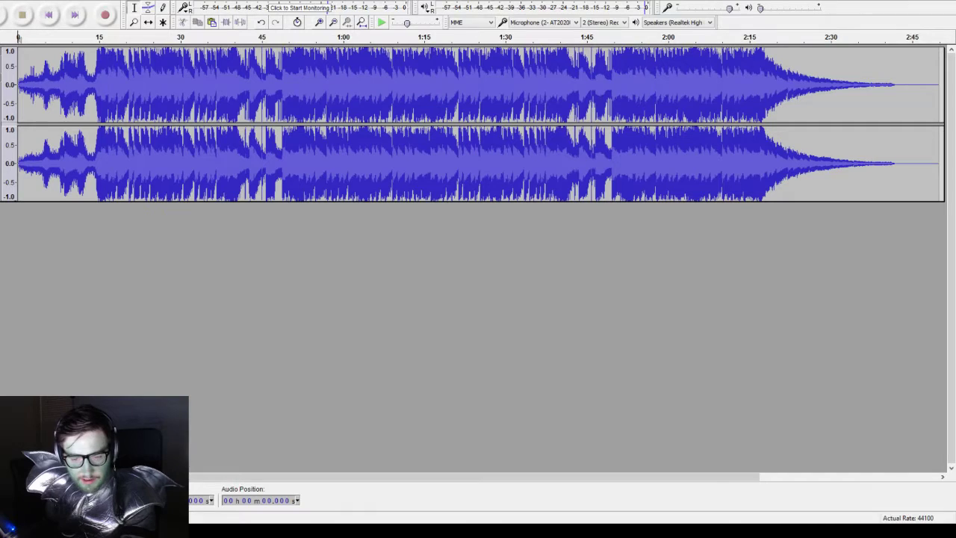
pyautogui.press('r')
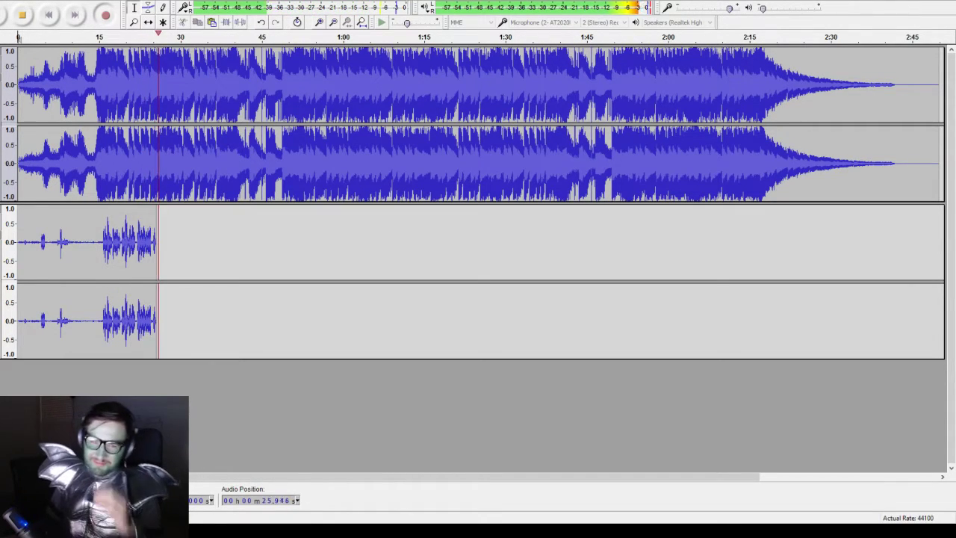
pyautogui.press('space')
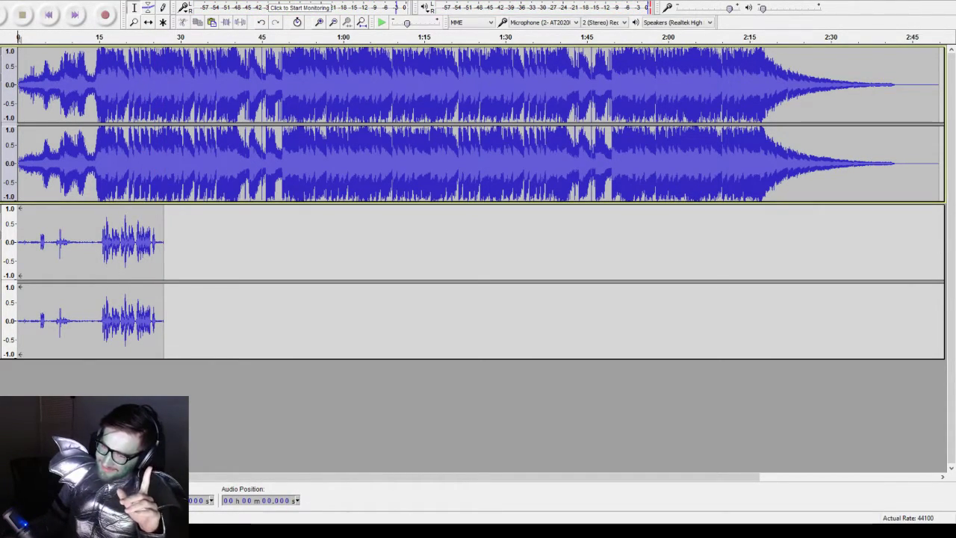
pyautogui.hotkey('ctrl', 'z')
# - Record a vocal take on a new track over the backing music, from about 0:05 to about 1:16
pyautogui.click(48, 50)
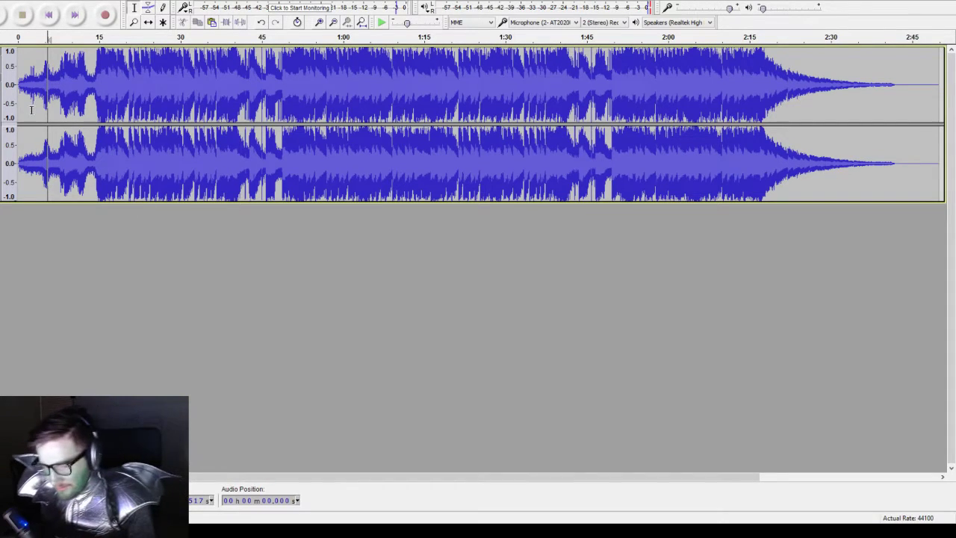
pyautogui.click(105, 15)
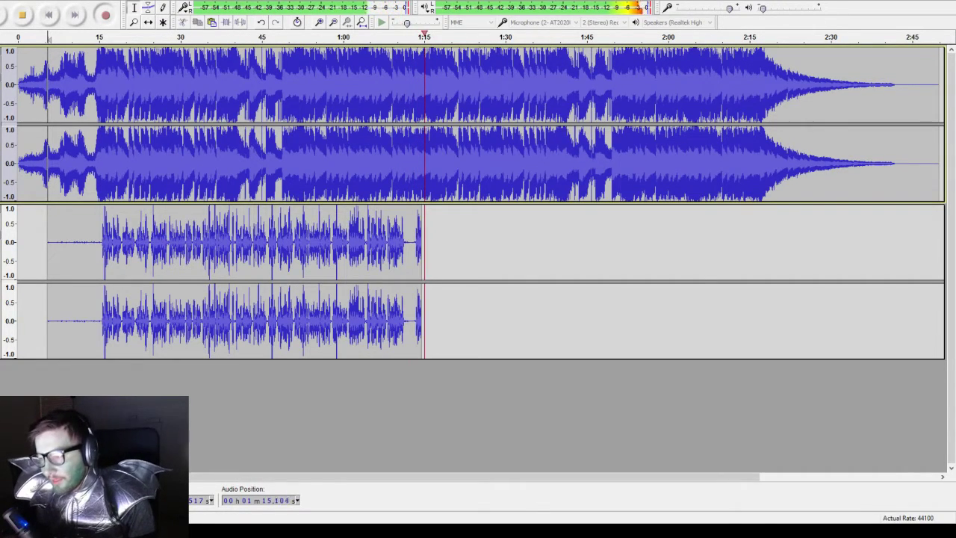
pyautogui.press('space')
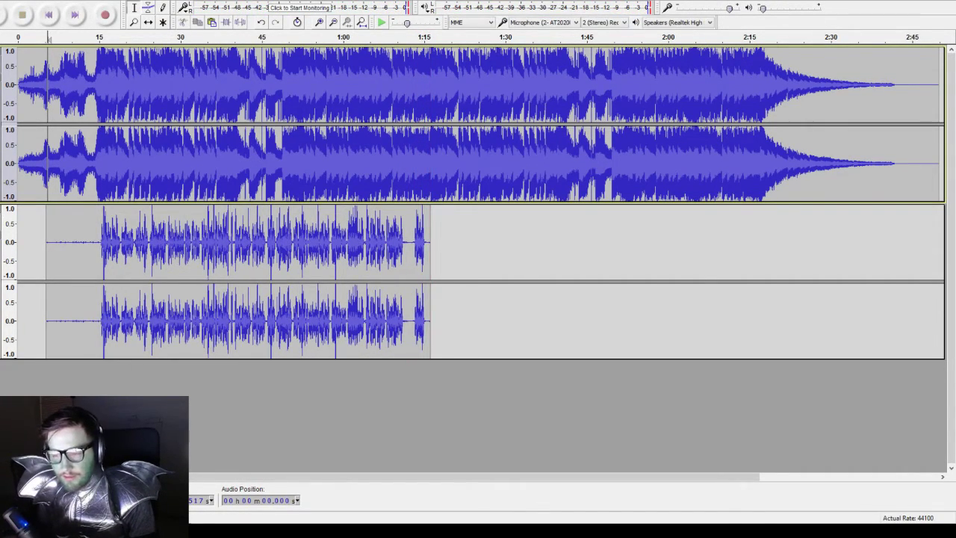
# - Play back the new vocal take with the backing music, starting just before the vocals begin near 0:15
pyautogui.click(97, 247)
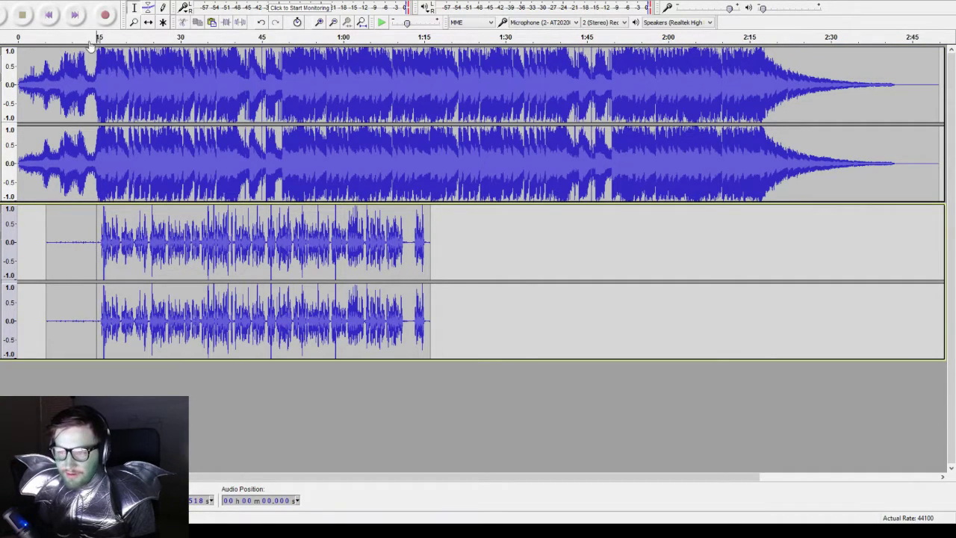
pyautogui.press('space')
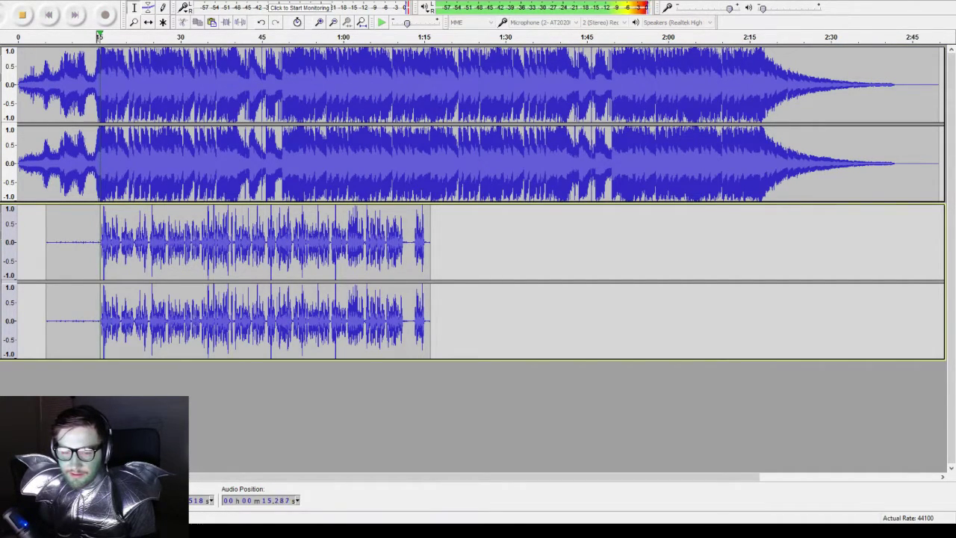
pyautogui.press('space')
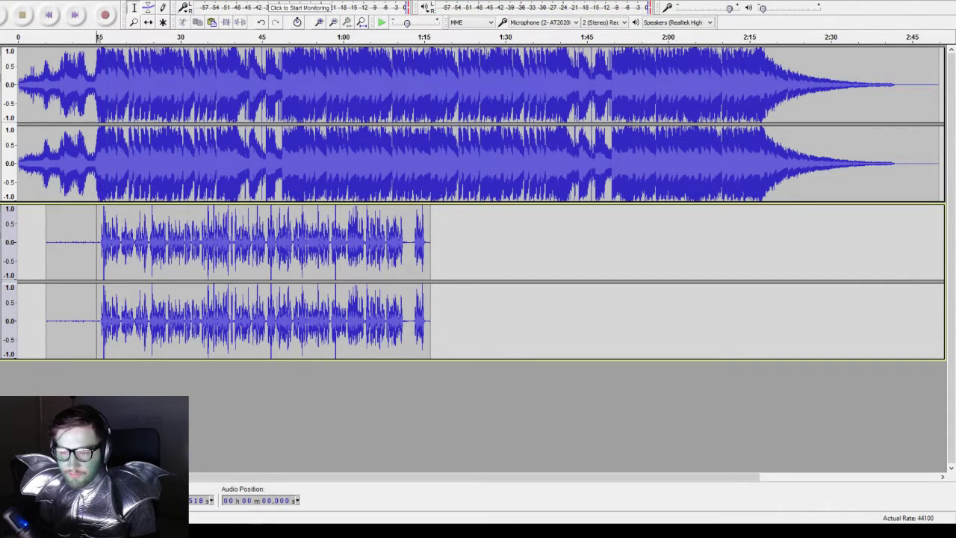
pyautogui.press('space')
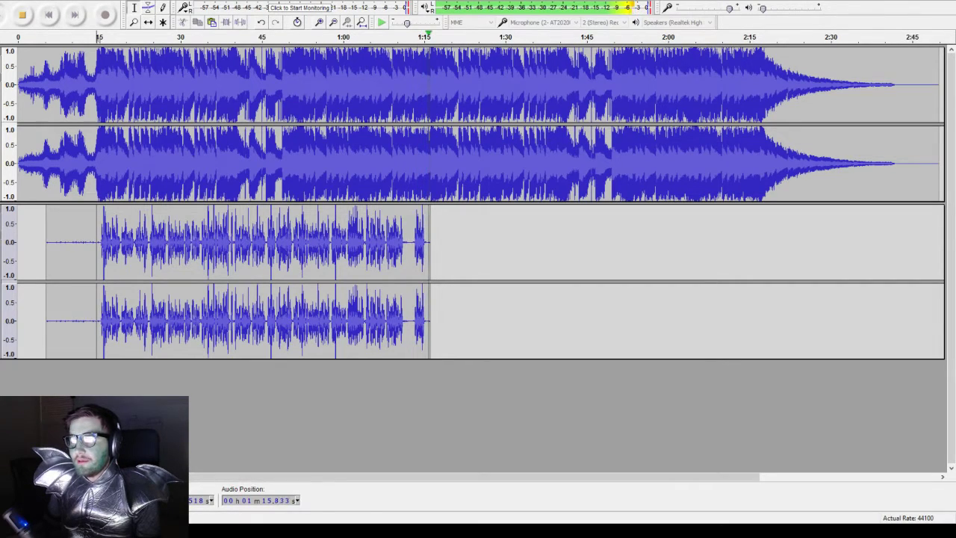
# - Record the second vocal section from about 1:15 to about 1:37 on a new track, undoing the first attempt and redoing it
pyautogui.click(250, 210)
pyautogui.click(105, 15)
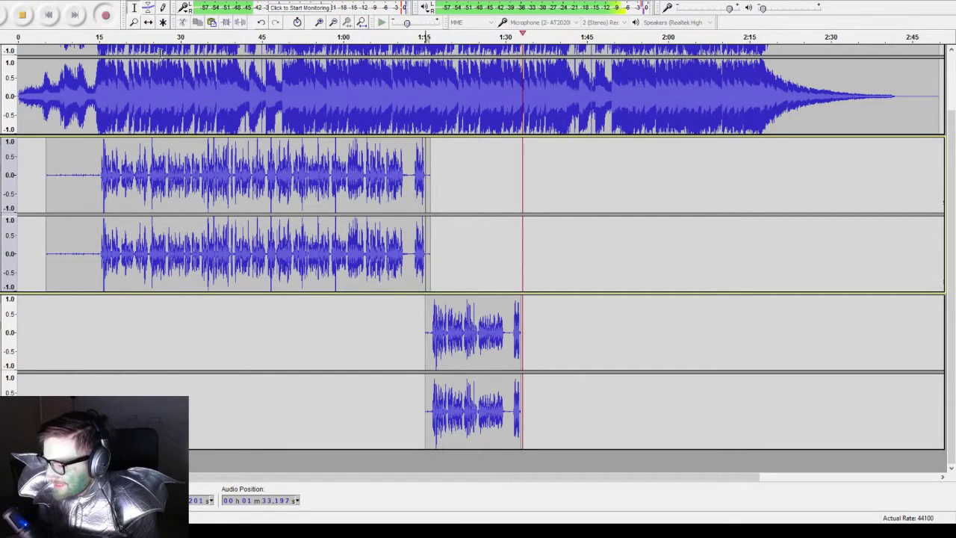
pyautogui.press('space')
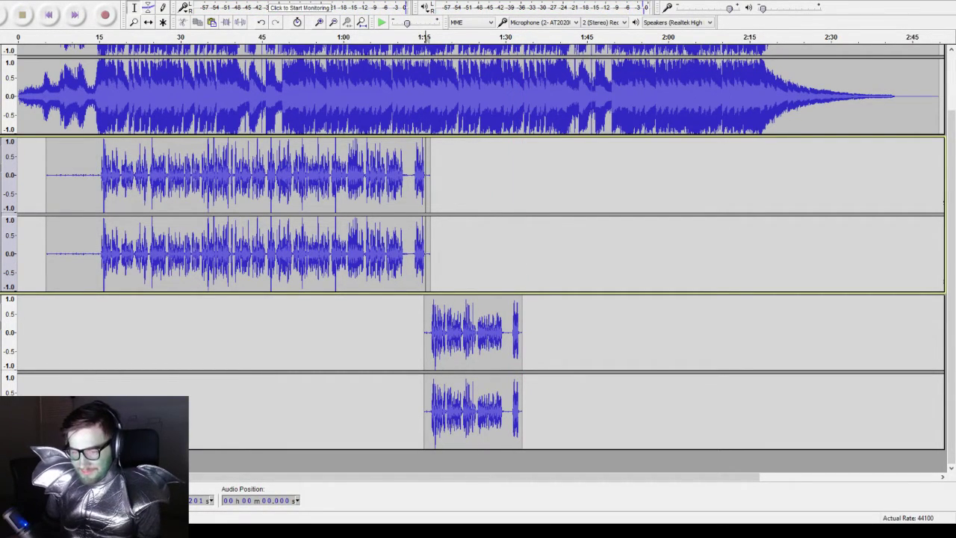
pyautogui.hotkey('ctrl', 'z')
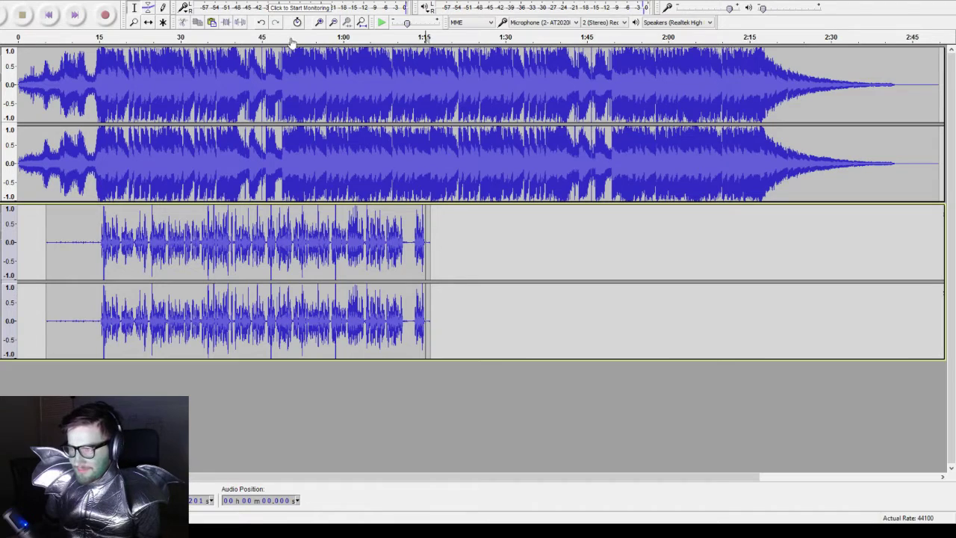
pyautogui.click(106, 15)
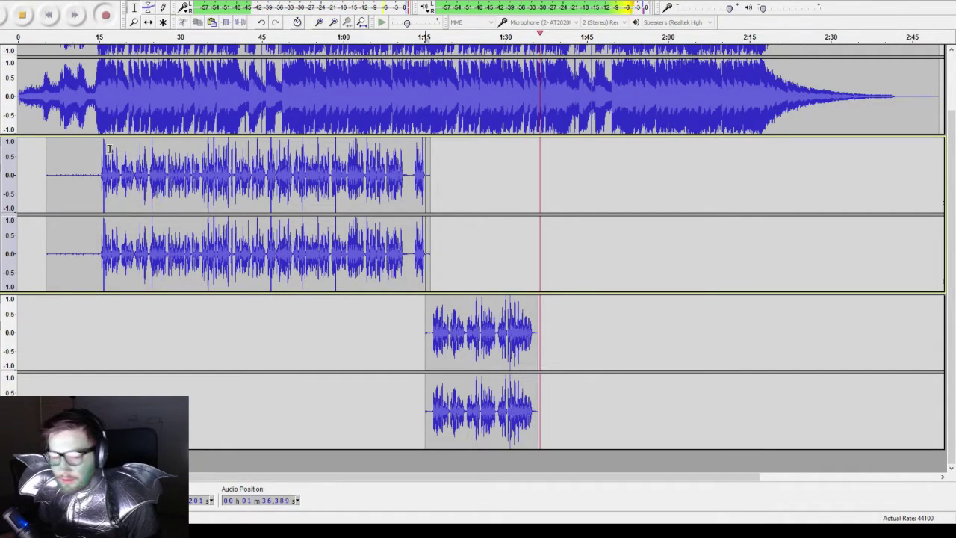
pyautogui.press('space')
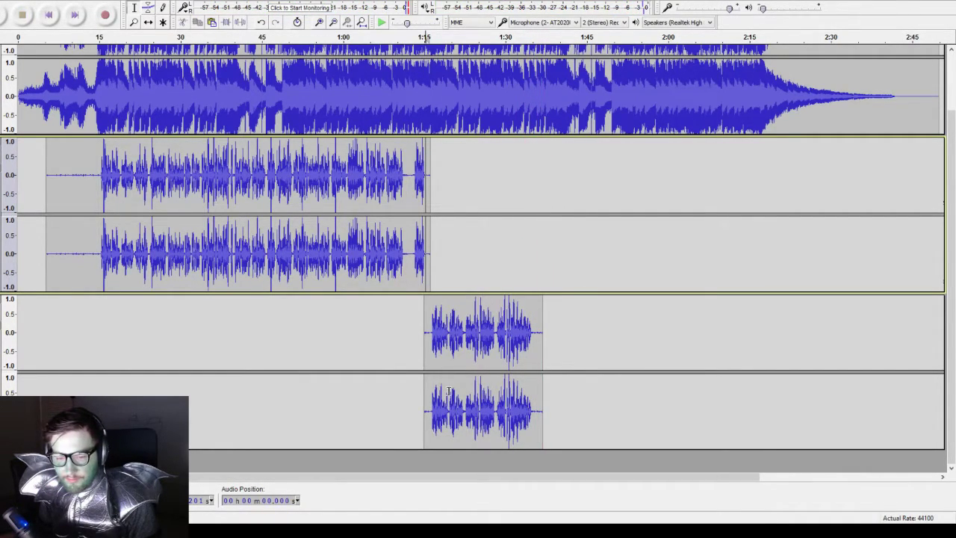
# - Record the third vocal section on a new track, from the end of the second section's vocals at about 1:34 to about 2:05
pyautogui.click(507, 382)
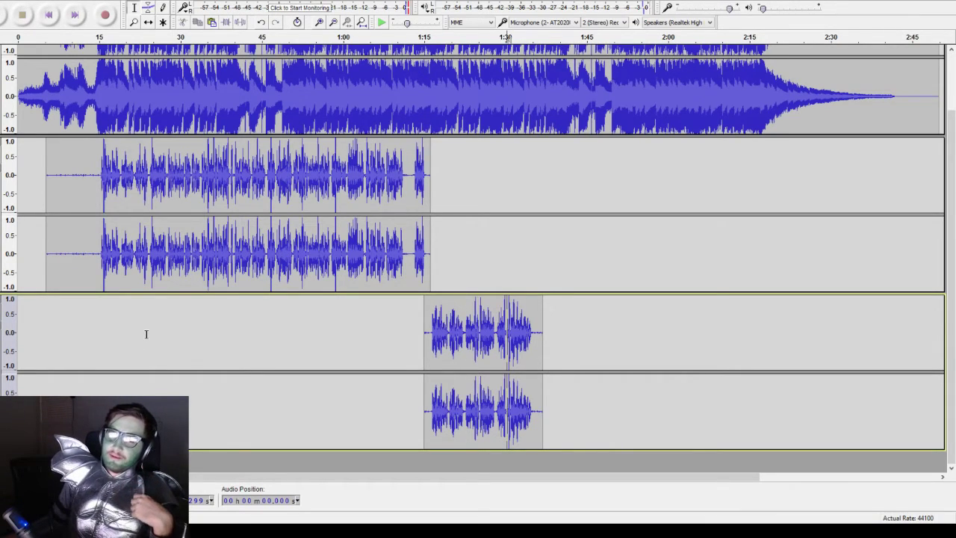
pyautogui.click(527, 333)
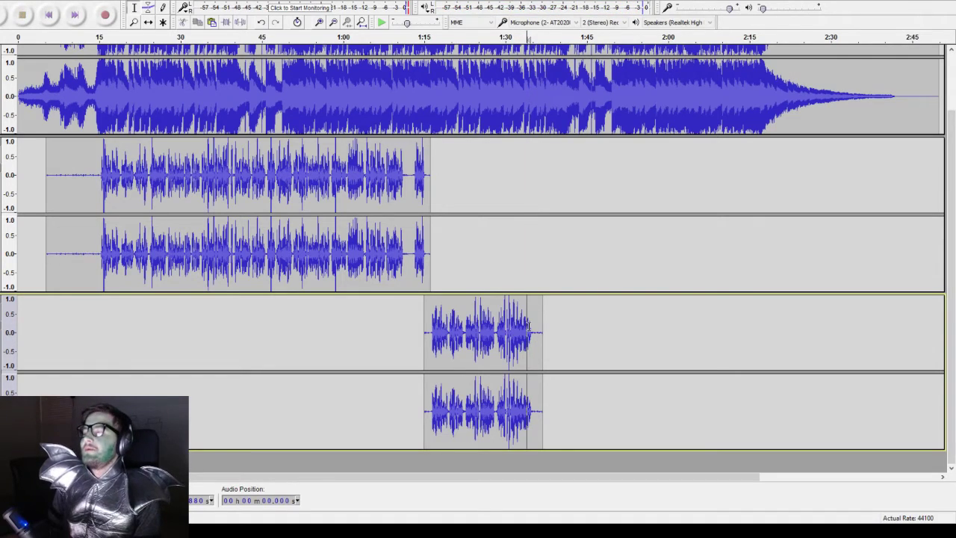
pyautogui.click(108, 22)
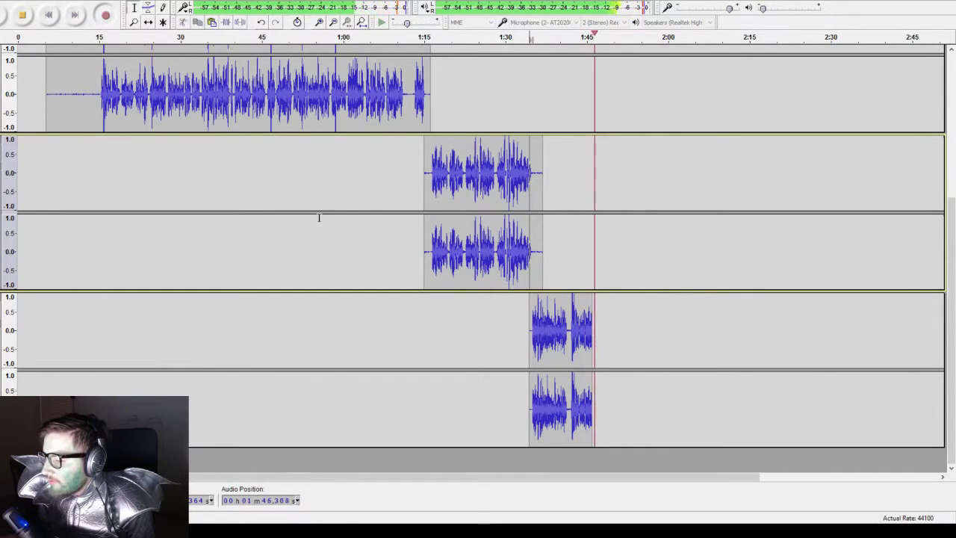
pyautogui.scroll(3, 503, 244)
pyautogui.scroll(-3, 503, 244)
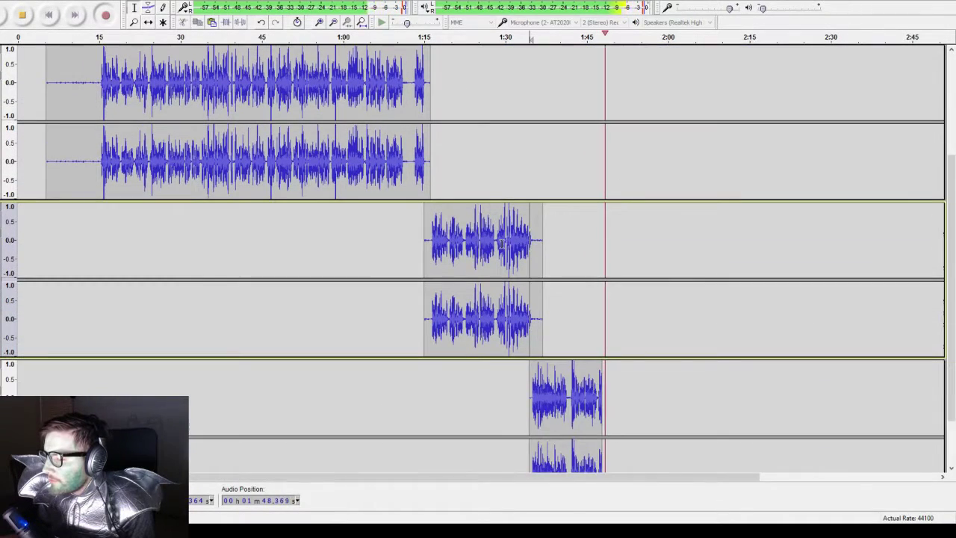
pyautogui.scroll(3, 502, 245)
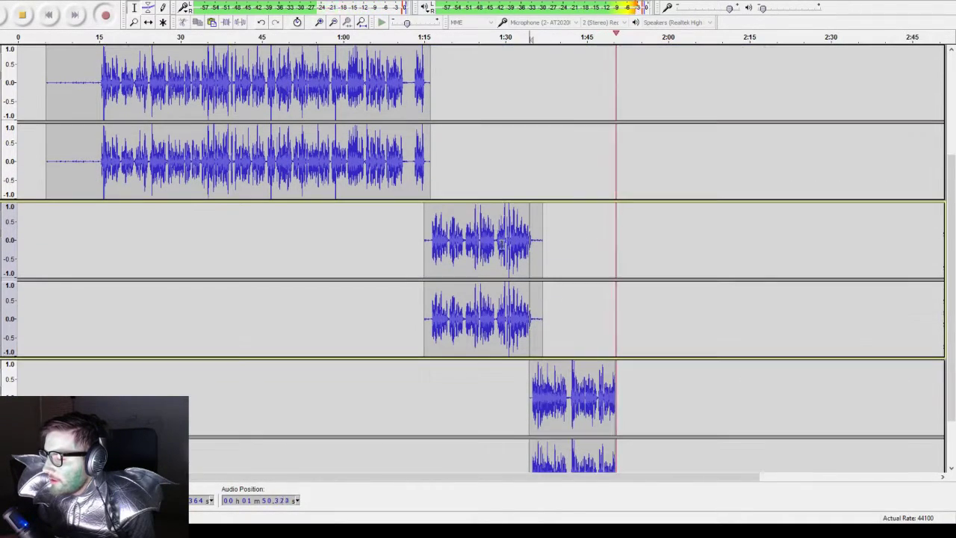
pyautogui.scroll(-3, 502, 244)
pyautogui.scroll(-2, 501, 246)
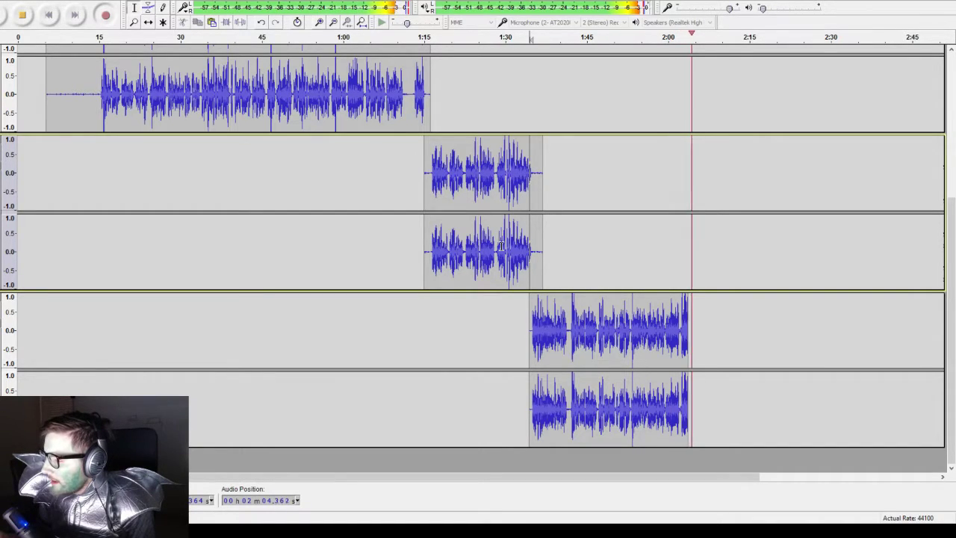
pyautogui.press('space')
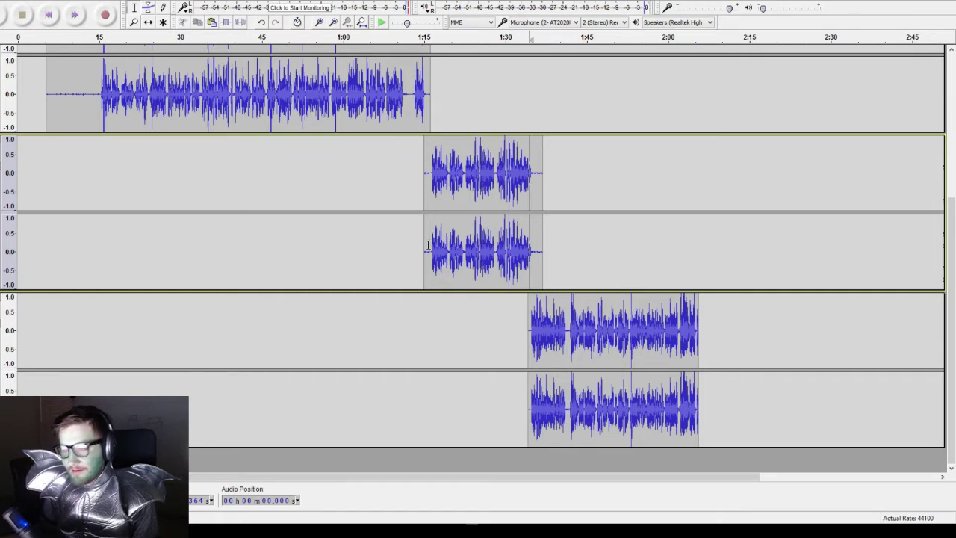
# - Play back the second and third vocal sections with the music, starting from about 1:16
pyautogui.press('space')
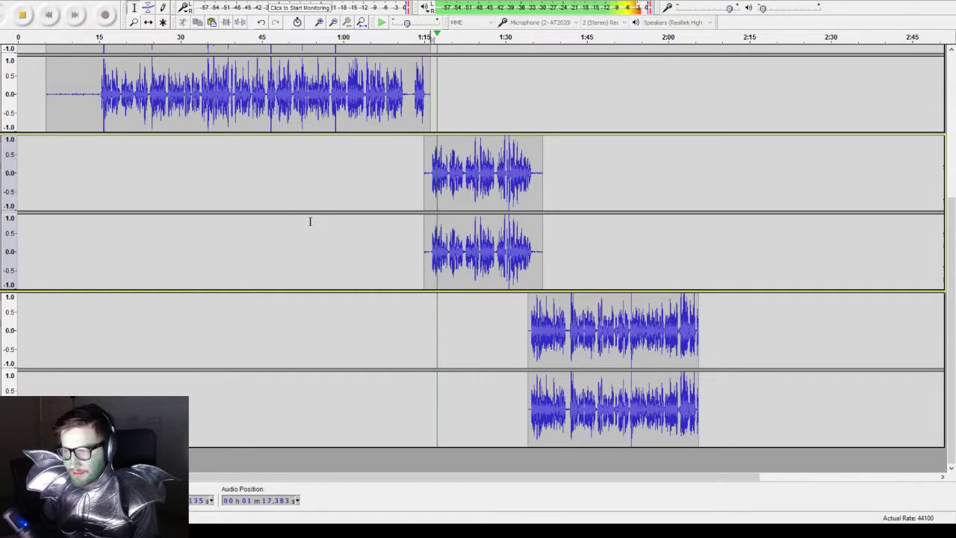
pyautogui.press('space')
pyautogui.press('space')
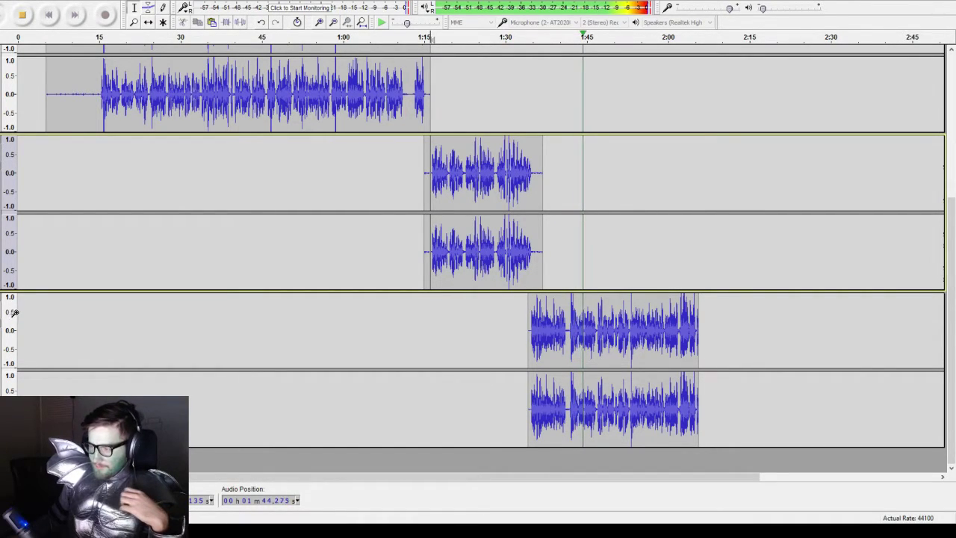
pyautogui.scroll(2, 186, 354)
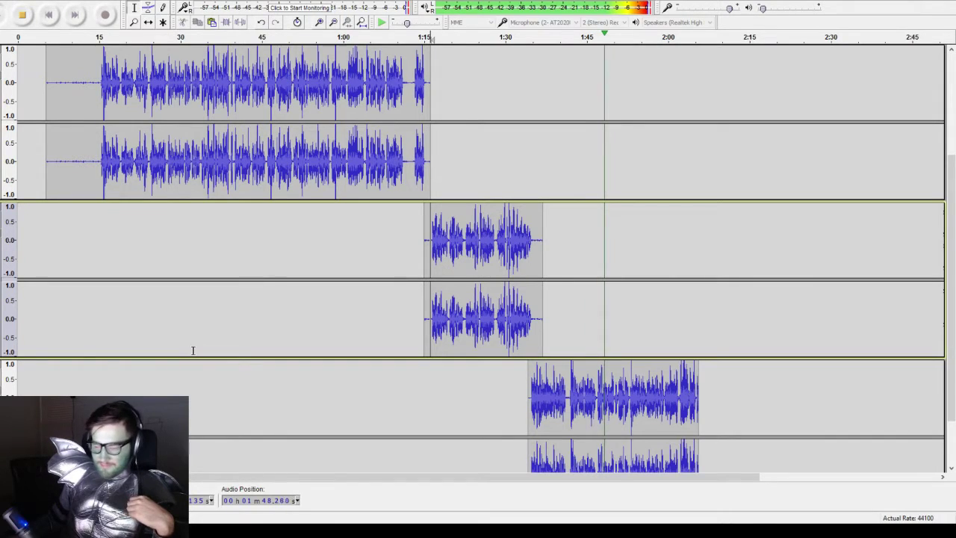
pyautogui.scroll(-1, 194, 350)
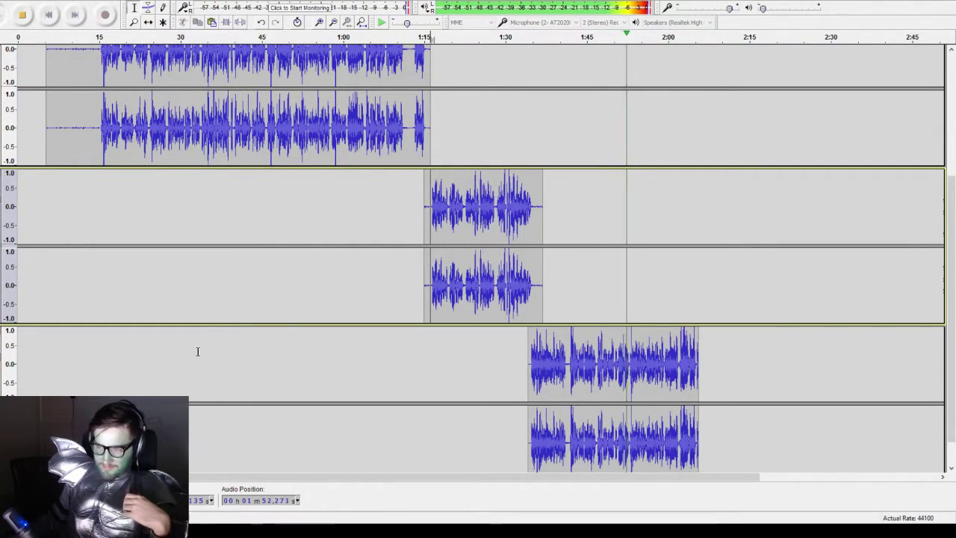
pyautogui.scroll(3, 198, 351)
pyautogui.scroll(-4, 198, 351)
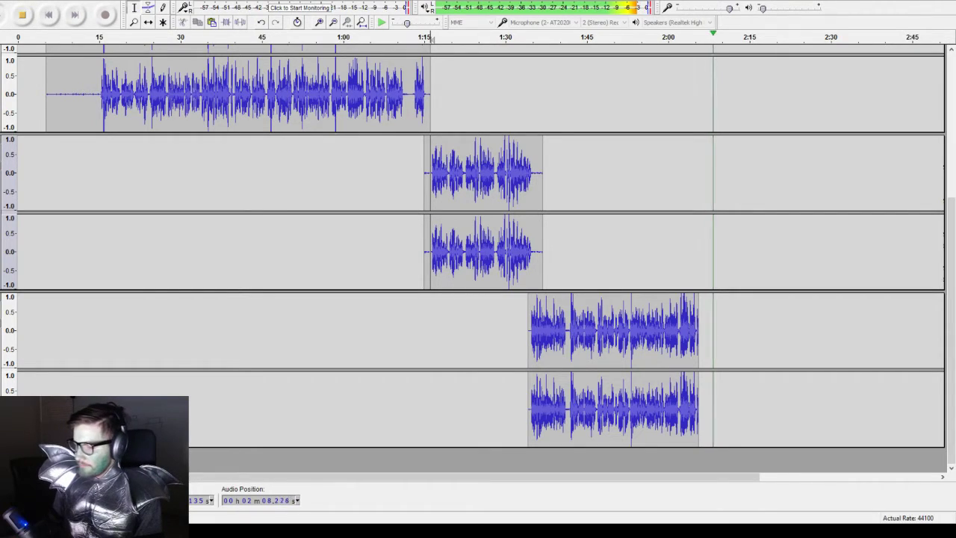
pyautogui.click(101, 328)
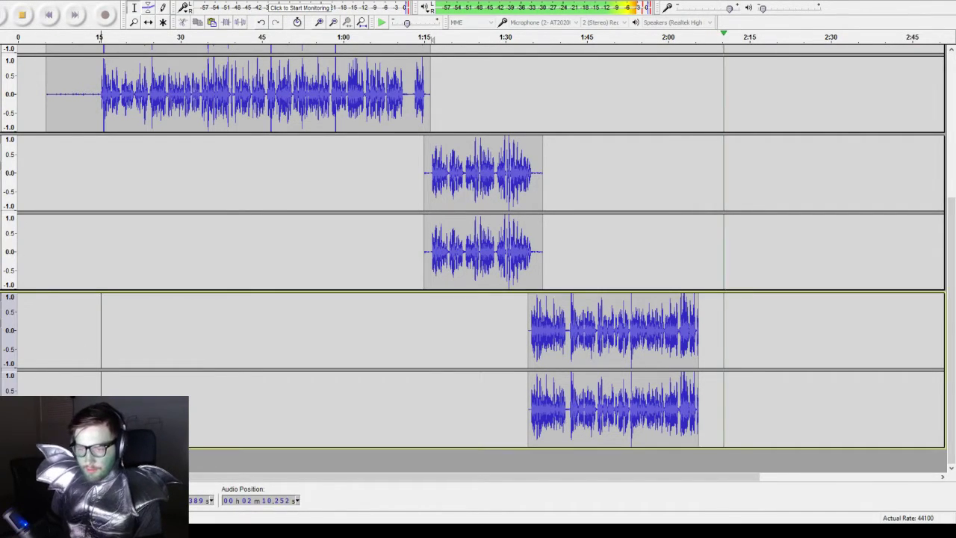
pyautogui.press('space')
# - Mute the three vocal tracks and record another vocal take on a new track from about 0:06 to about 0:28
pyautogui.scroll(3, 478, 257)
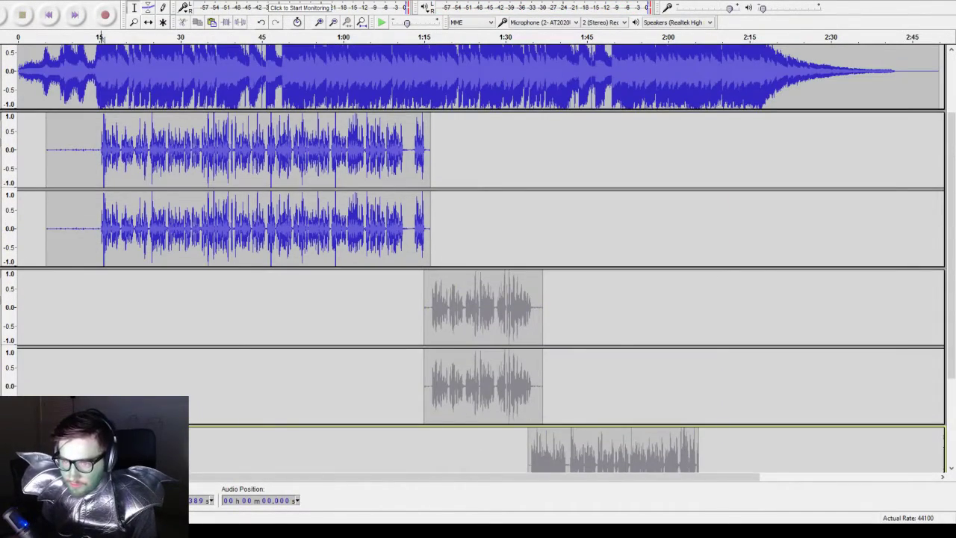
pyautogui.scroll(2, 56, 153)
pyautogui.click(52, 153)
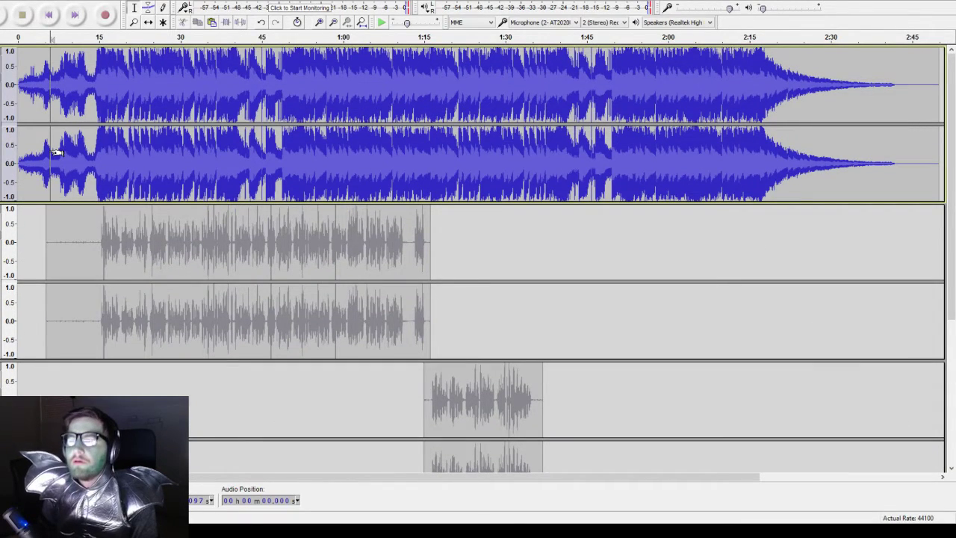
pyautogui.click(105, 15)
pyautogui.scroll(10, 97, 229)
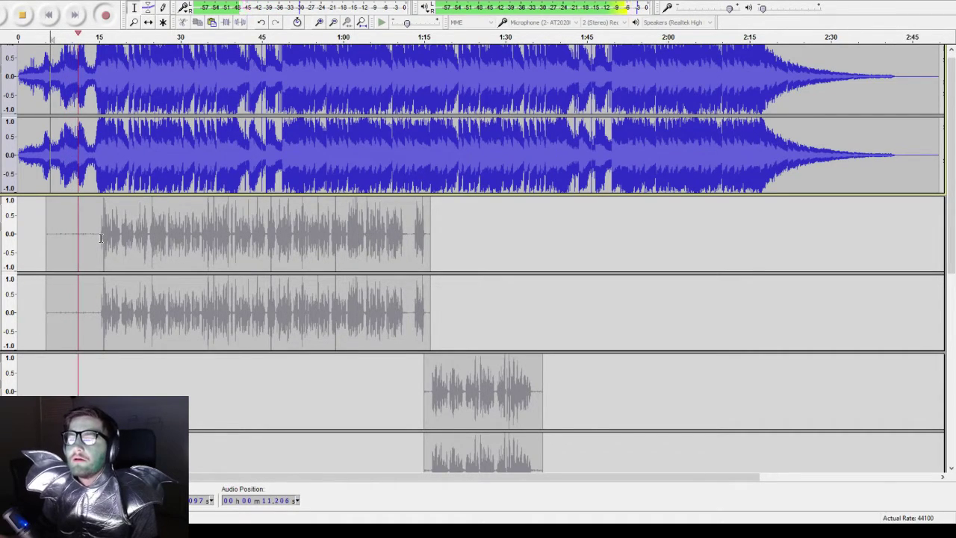
pyautogui.scroll(1, 97, 246)
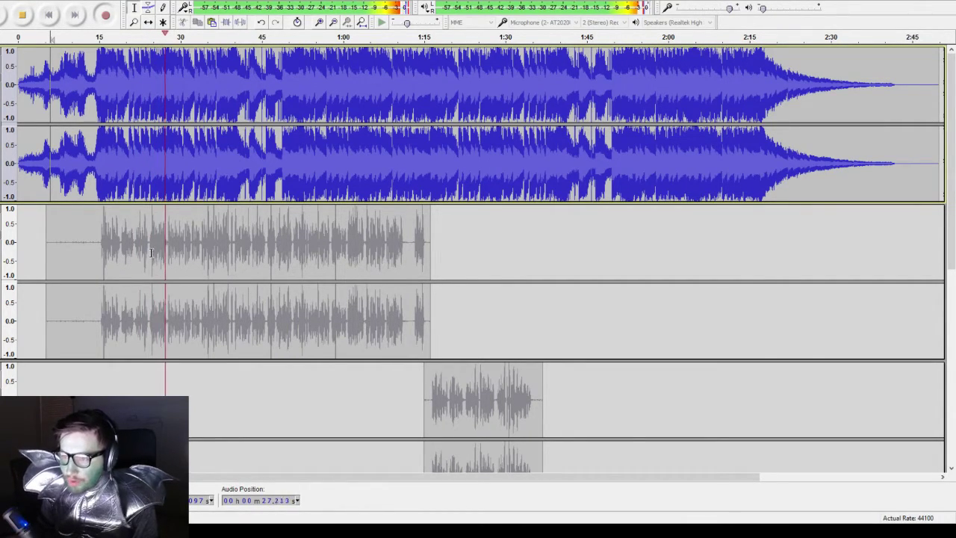
pyautogui.press('space')
# - Play back the newest vocal take, starting just before its vocals begin near 0:15
pyautogui.scroll(-8, 183, 306)
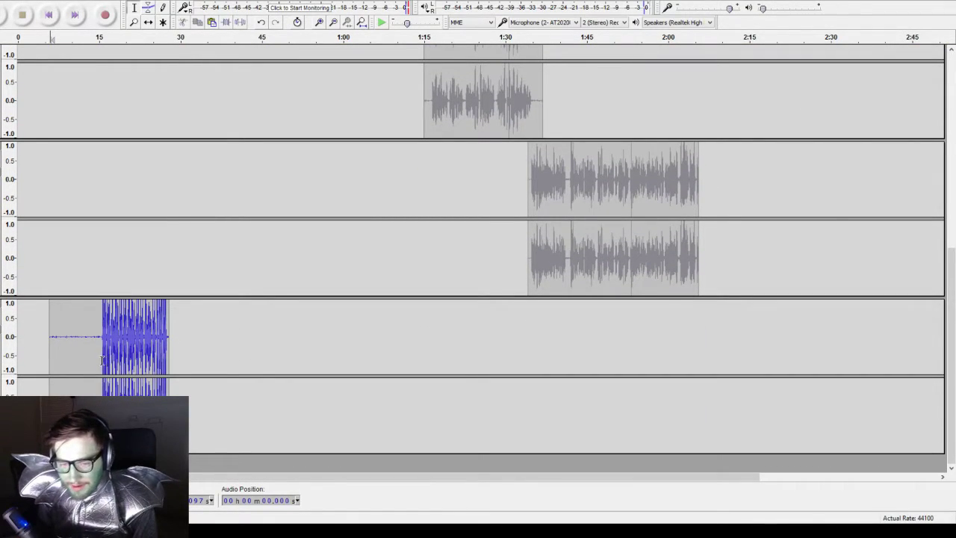
pyautogui.click(98, 359)
pyautogui.press('space')
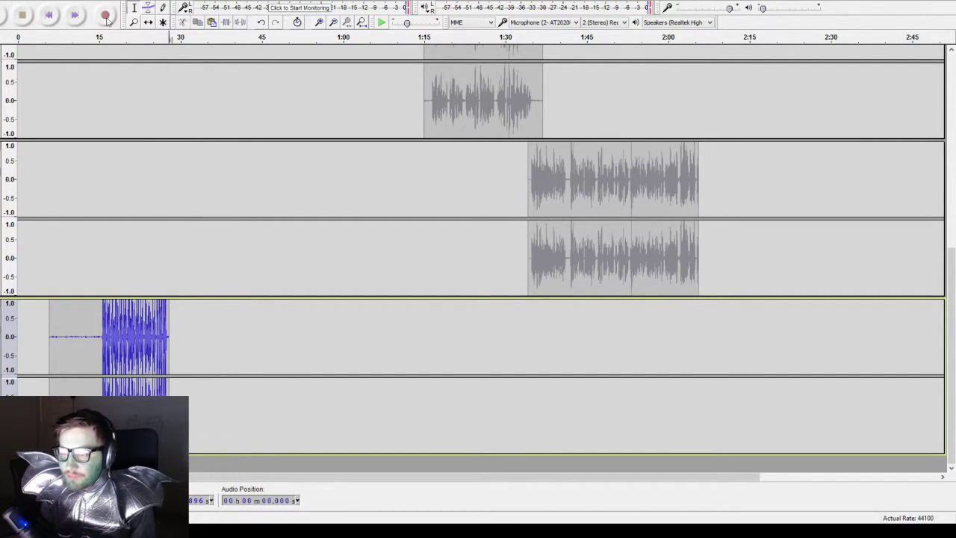
# - Try recording a vocal take on a new track from about 0:28 to about 0:36, and discard that recording
pyautogui.click(105, 16)
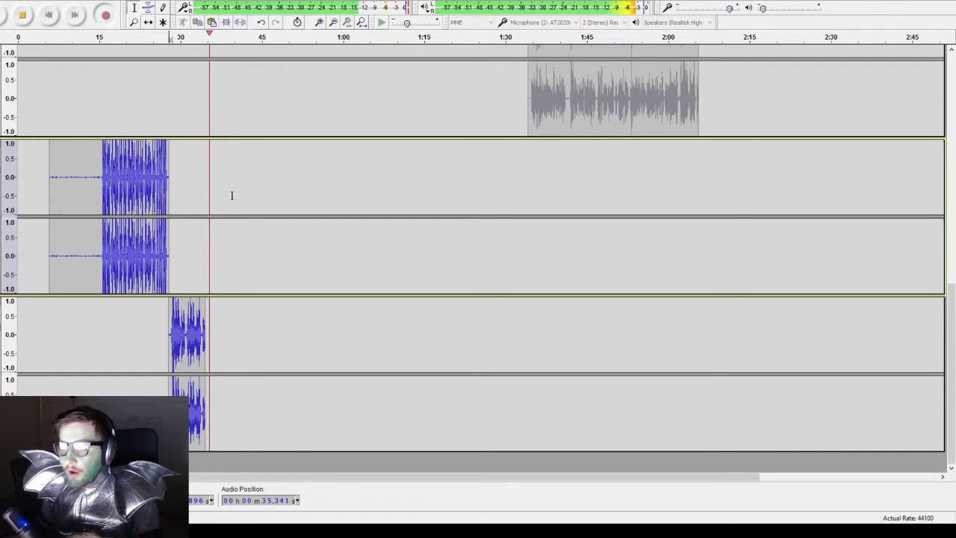
pyautogui.press('space')
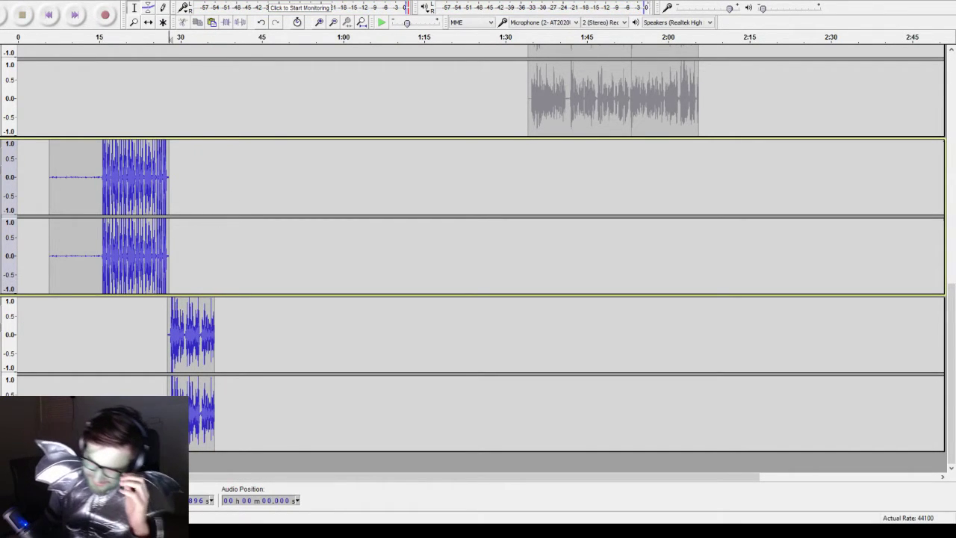
pyautogui.scroll(3, 478, 251)
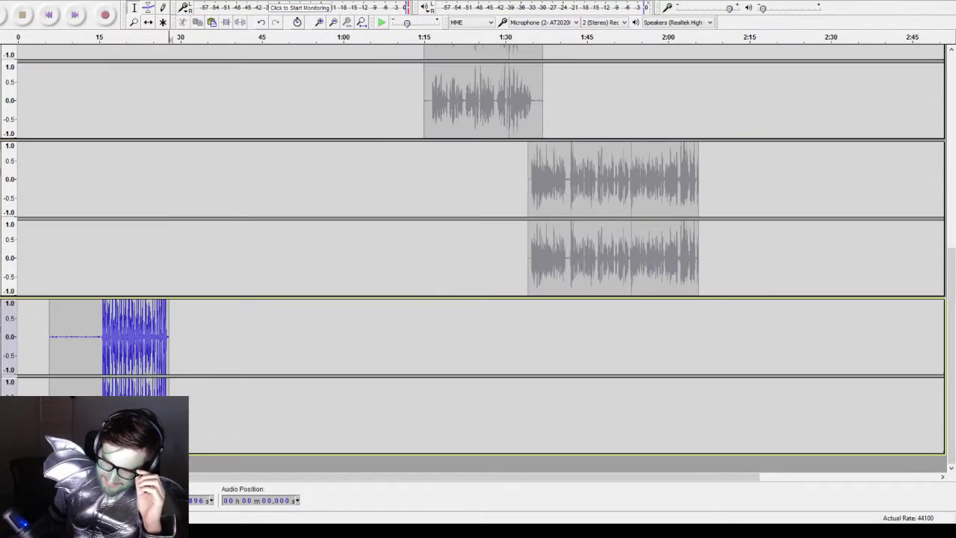
# - Try a reverb-style effect on the newest vocal take's sung part from about 0:15 to 0:28, and undo it after a short playback
pyautogui.moveTo(170, 340)
pyautogui.mouseDown()
pyautogui.moveTo(112, 336)
pyautogui.moveTo(101, 299)
pyautogui.mouseUp()
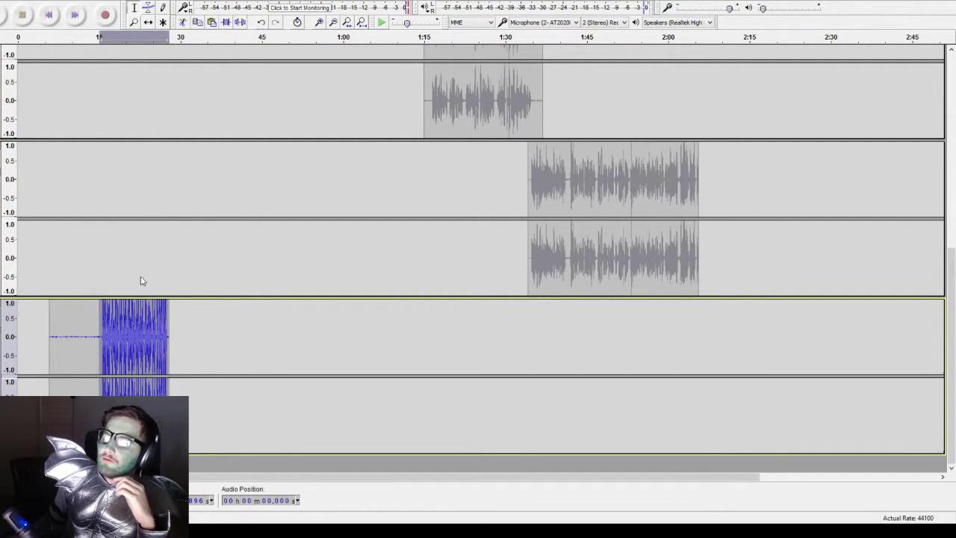
pyautogui.press('space')
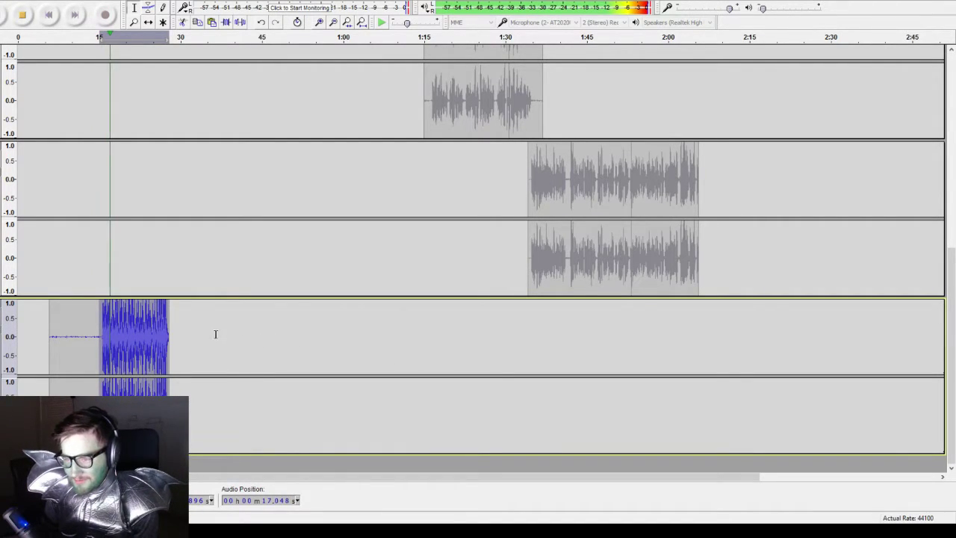
pyautogui.press('space')
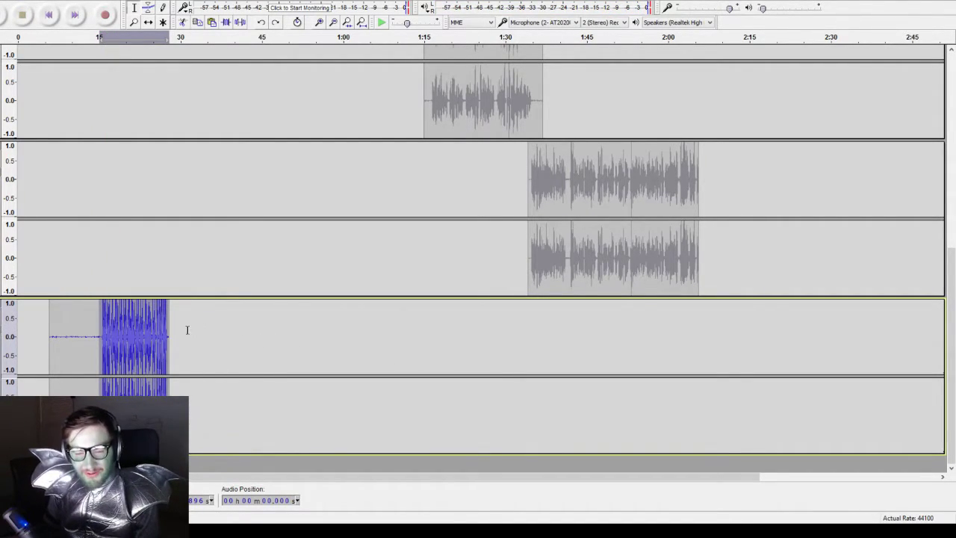
# - Play back the newest vocal take from near its end at about 0:27 and from about 0:18
pyautogui.click(163, 323)
pyautogui.press('space')
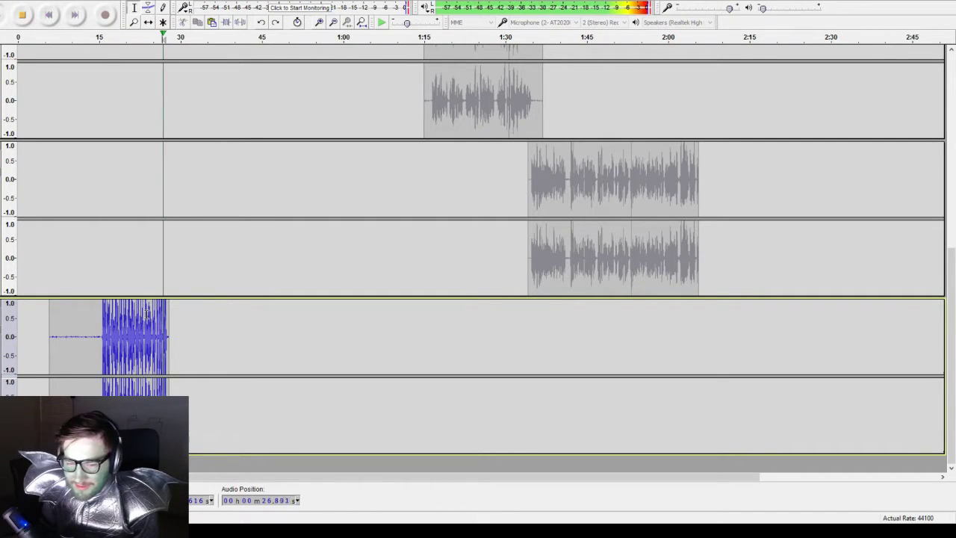
pyautogui.click(118, 317)
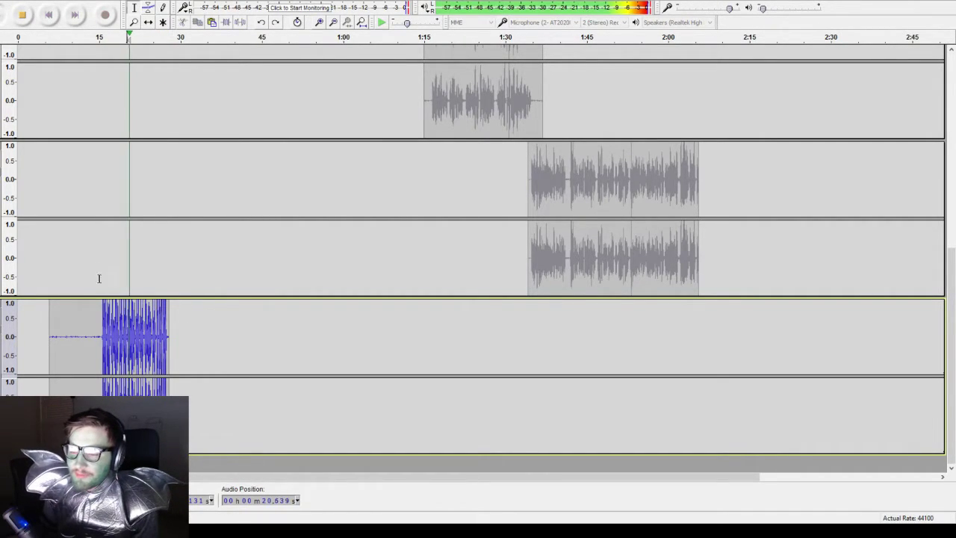
# - Record accent vocals over the newest take on a new track from about 0:15 to about 0:28
pyautogui.click(100, 37)
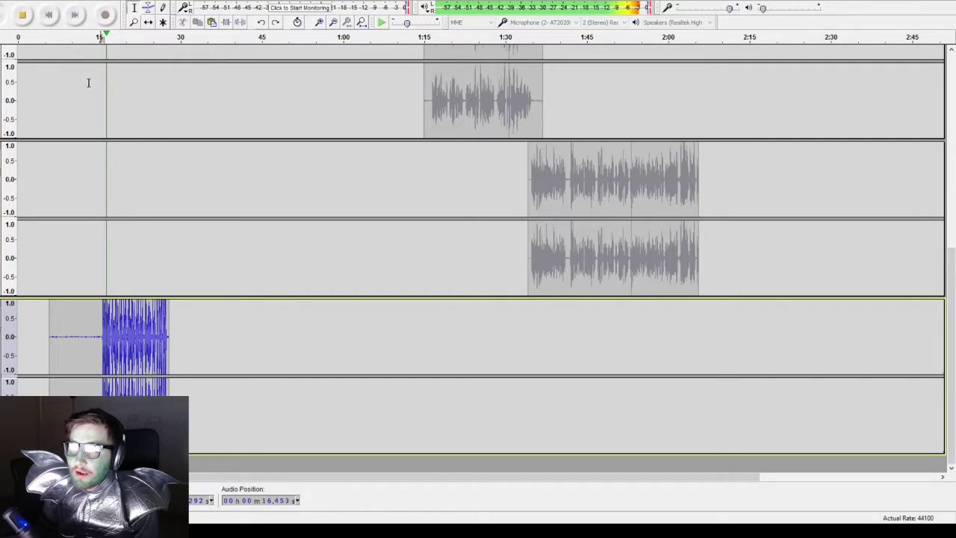
pyautogui.click(105, 16)
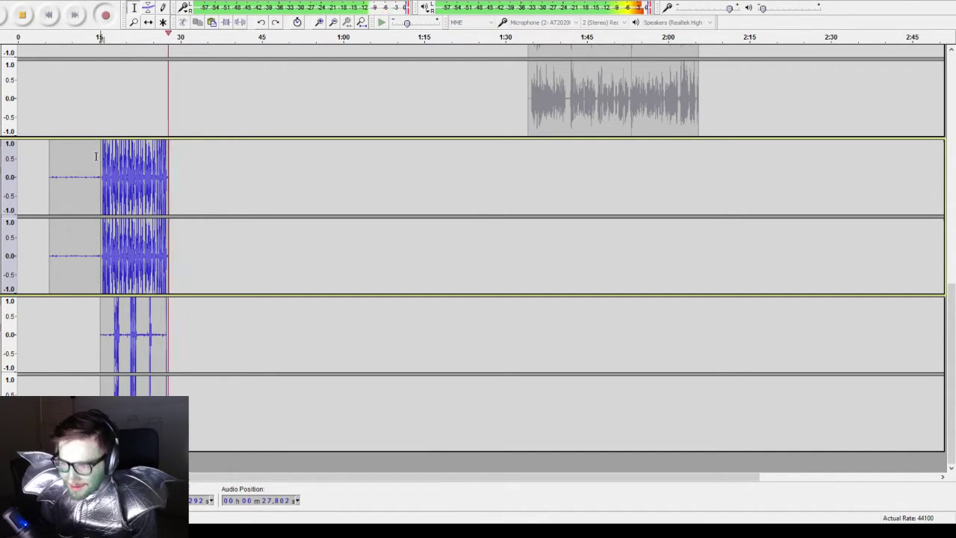
pyautogui.press('space')
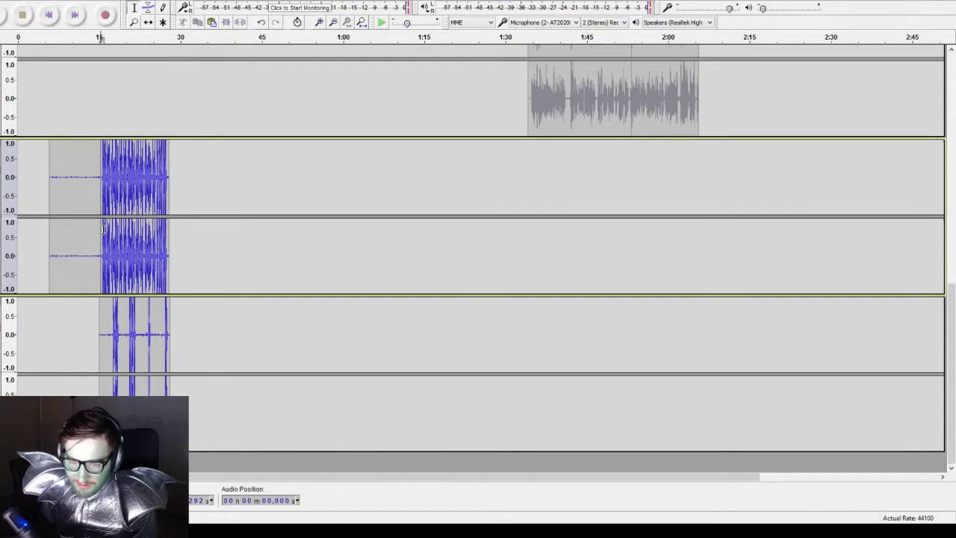
# - Play back the layered accent vocals with the music from about 0:16
pyautogui.click(103, 229)
pyautogui.press('space')
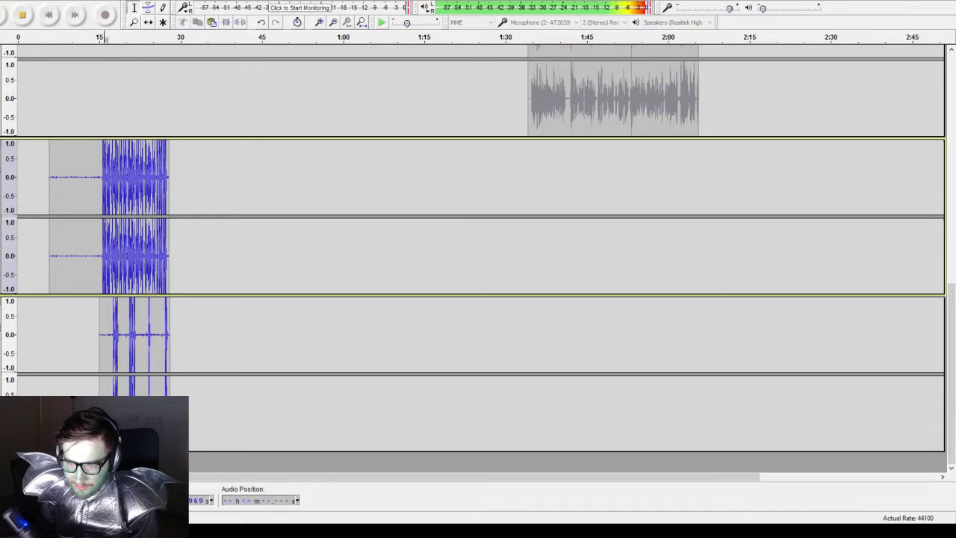
pyautogui.press('space')
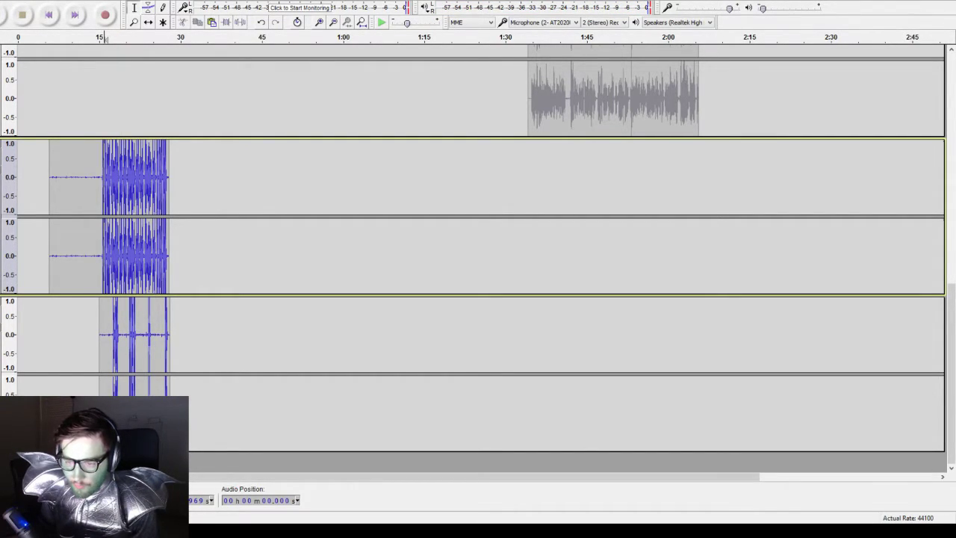
# - Apply a reverb-style effect to the whole accent vocal clip and play the result with the music from about 0:16
pyautogui.moveTo(171, 346); pyautogui.dragTo(37, 336)
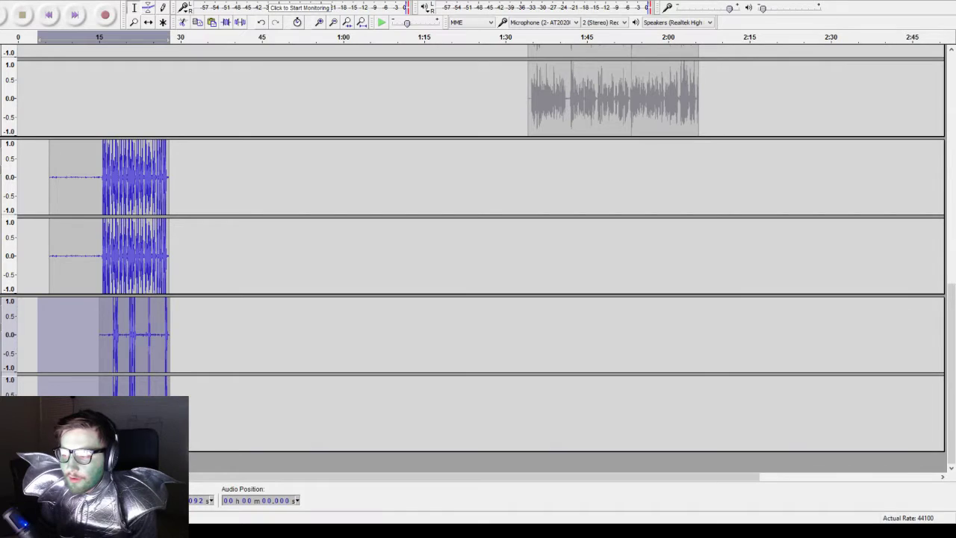
pyautogui.press('space')
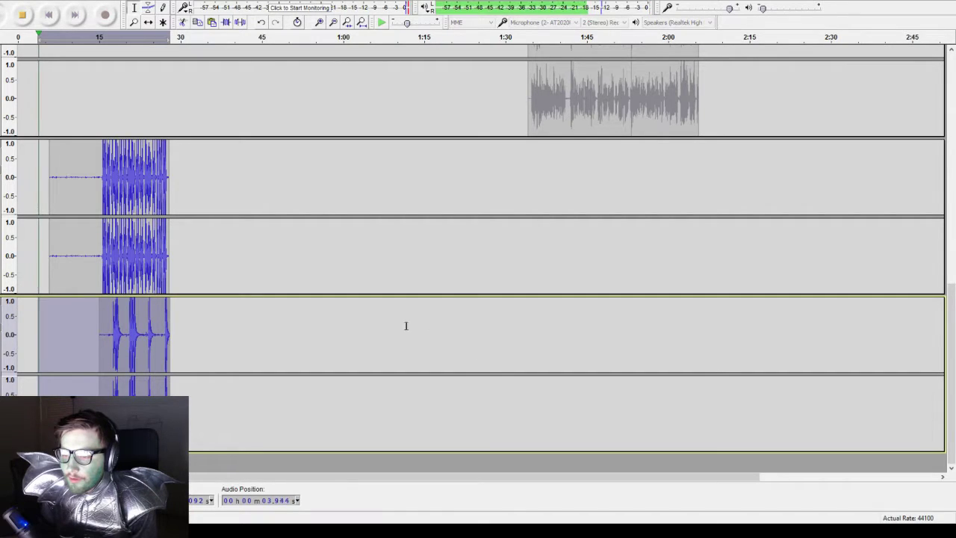
pyautogui.click(104, 290)
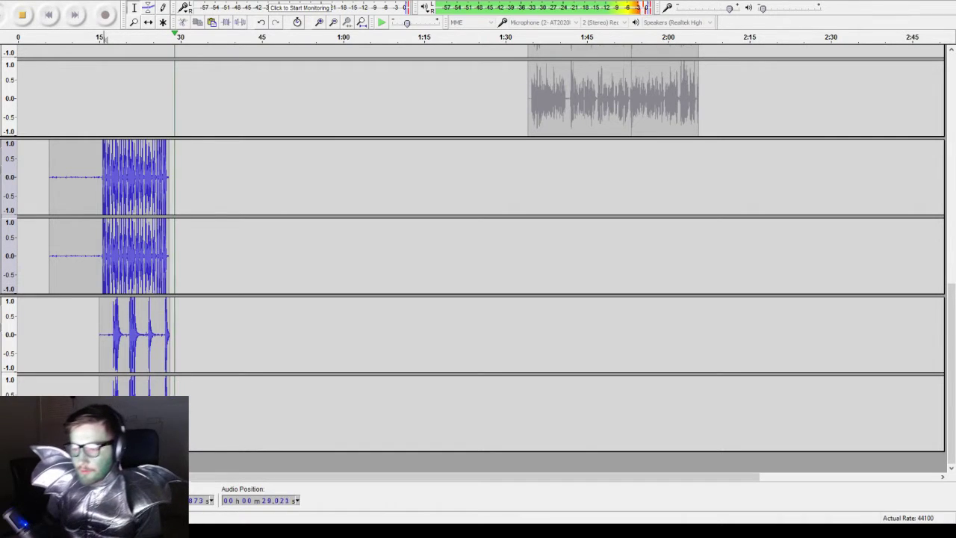
pyautogui.press('space')
# - Try continuing the vocals on a new track from about 0:28 to about 0:47, and undo the recording
pyautogui.click(104, 15)
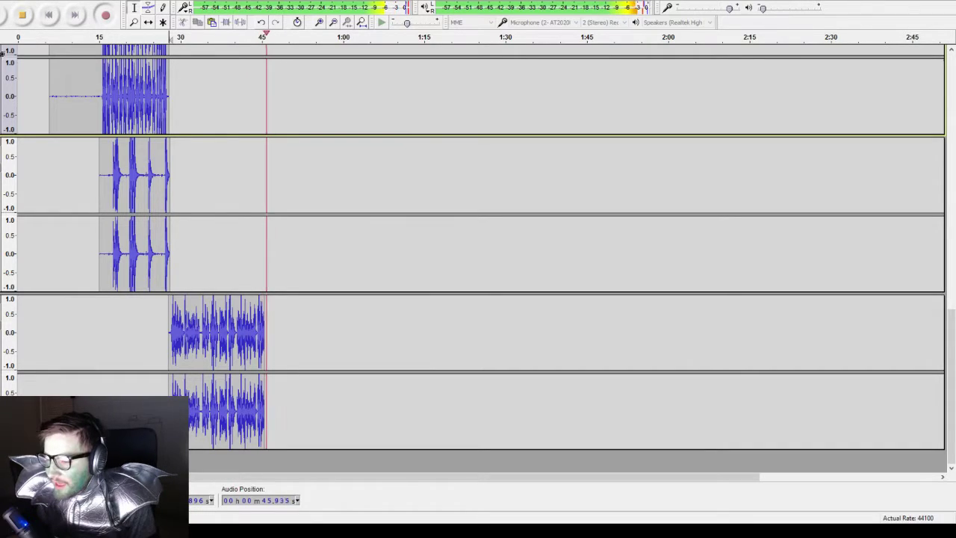
pyautogui.press('space')
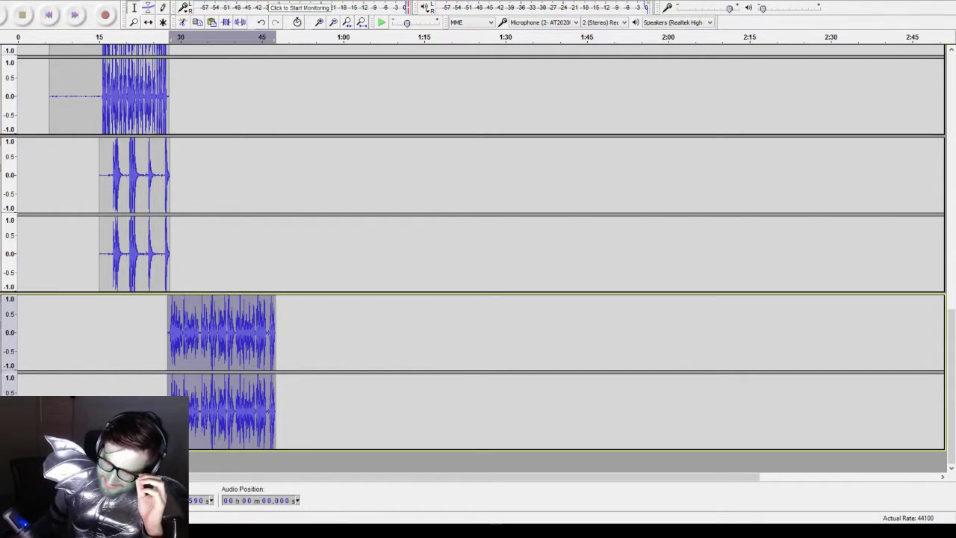
pyautogui.hotkey('ctrl', 'z')
# - Try another continuation take on a new track from about 0:28 to about 0:37
pyautogui.click(165, 194)
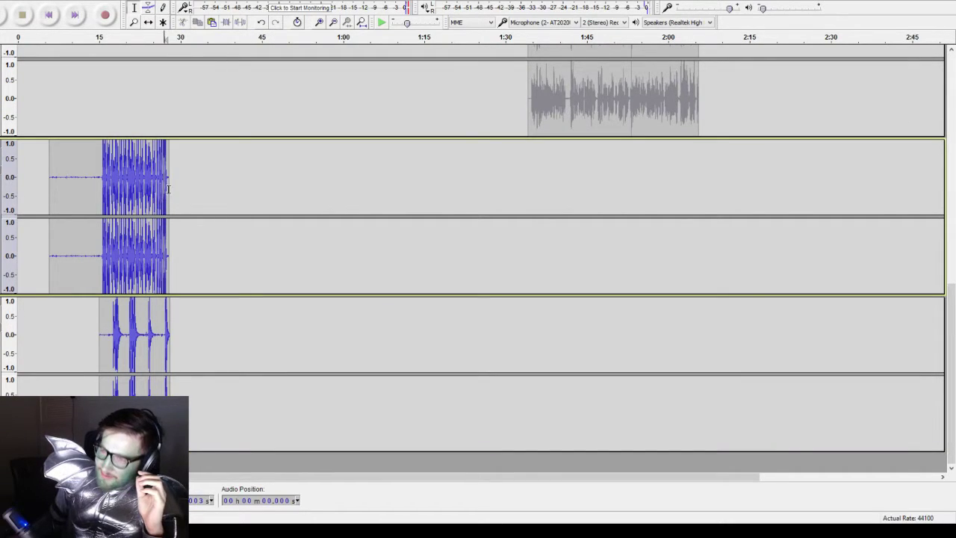
pyautogui.click(110, 17)
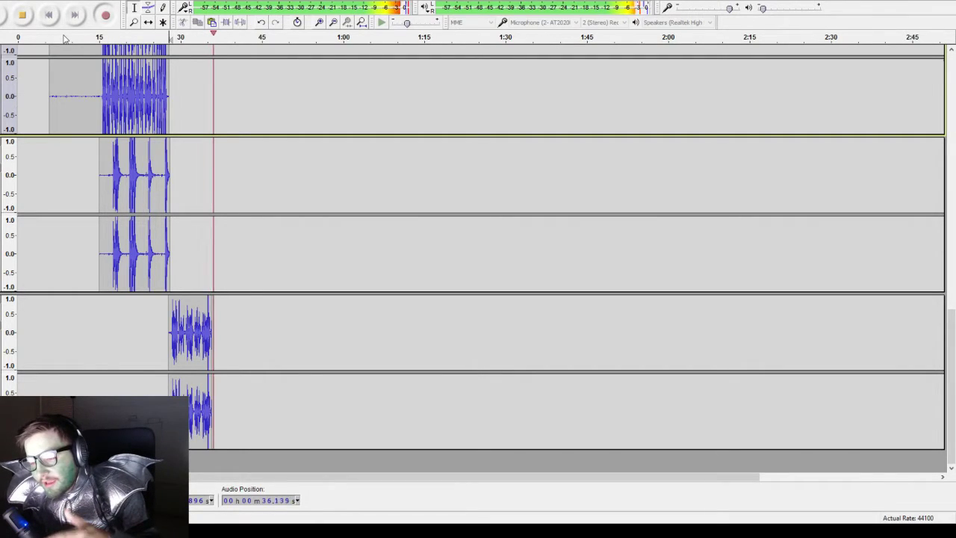
pyautogui.press('space')
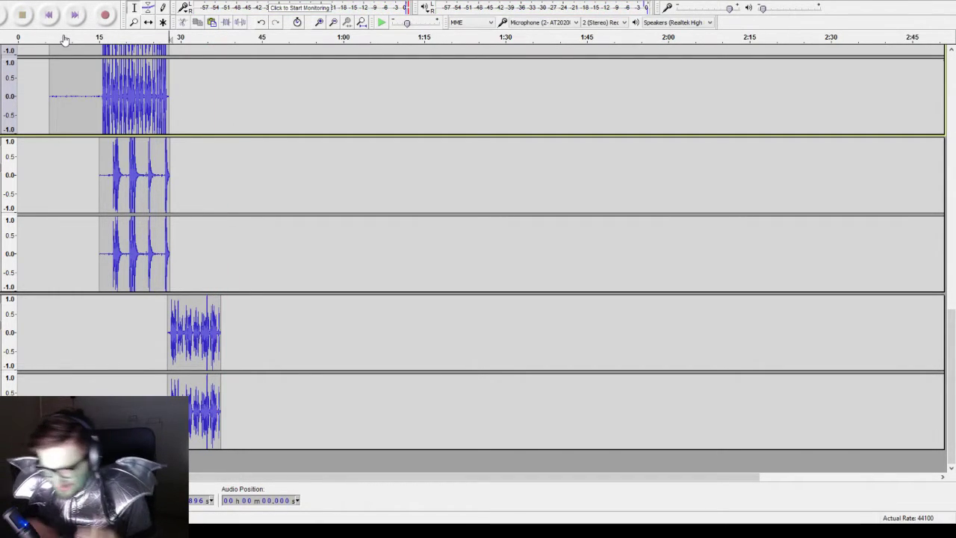
# - Compare the muted first vocal section with the newer takes around 0:27 to 0:29 to find where the next recording should start
pyautogui.scroll(15, 35, 275)
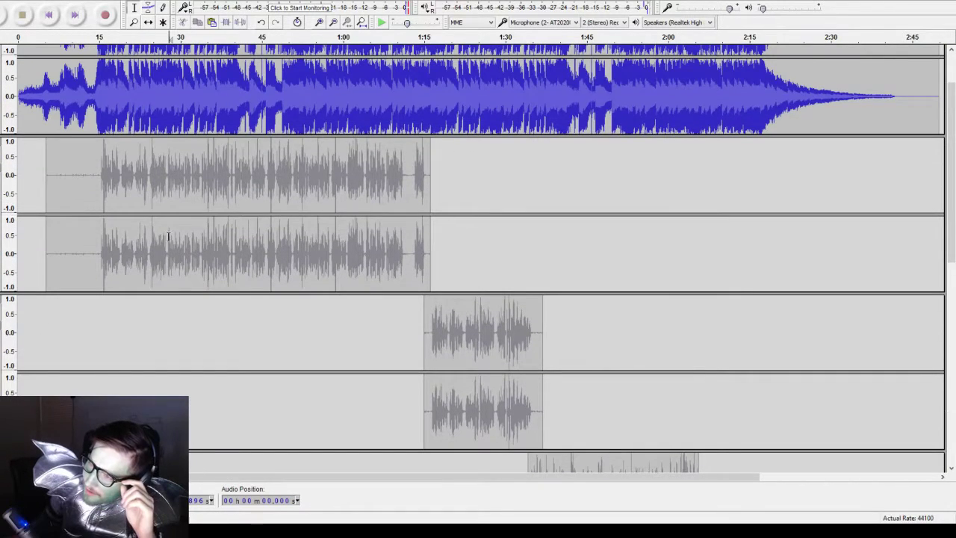
pyautogui.click(177, 228)
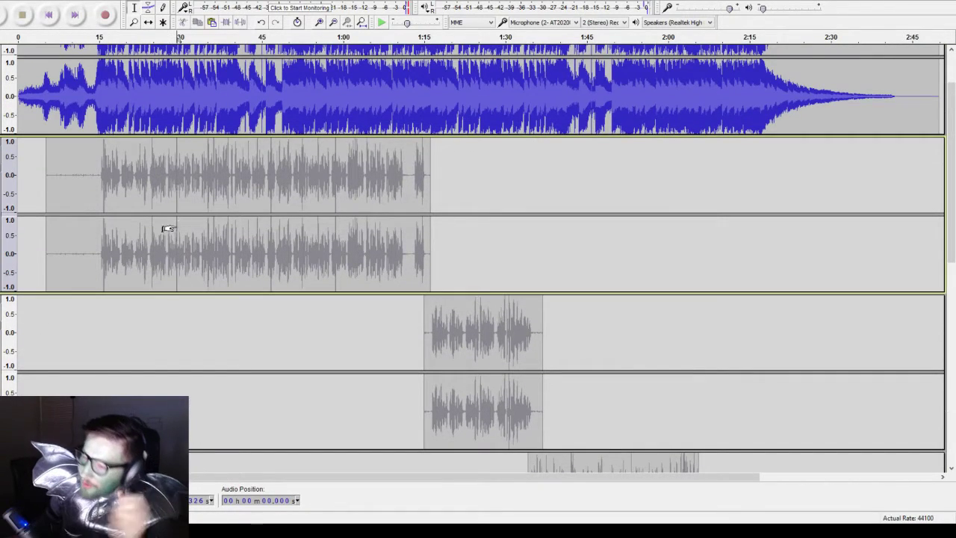
pyautogui.click(167, 189)
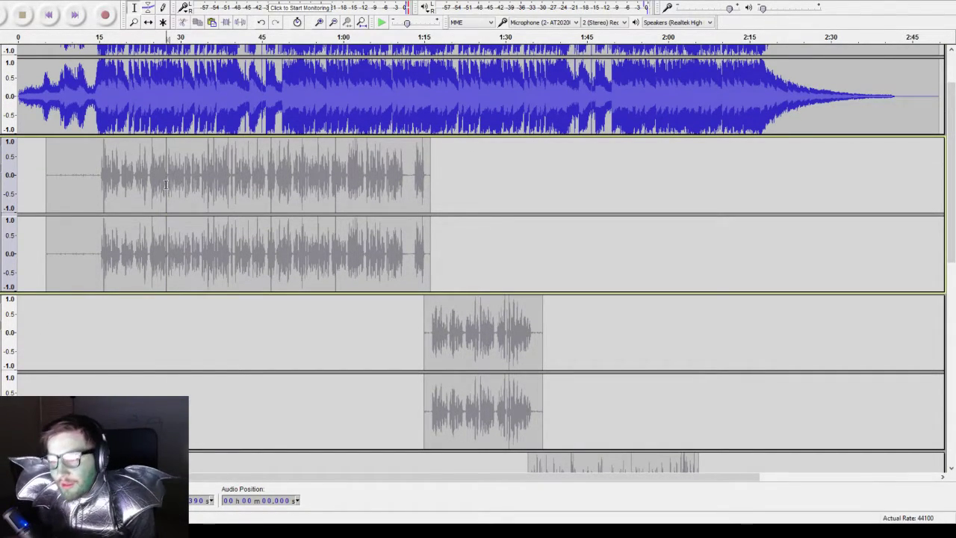
pyautogui.scroll(-6, 173, 218)
pyautogui.scroll(5, 173, 218)
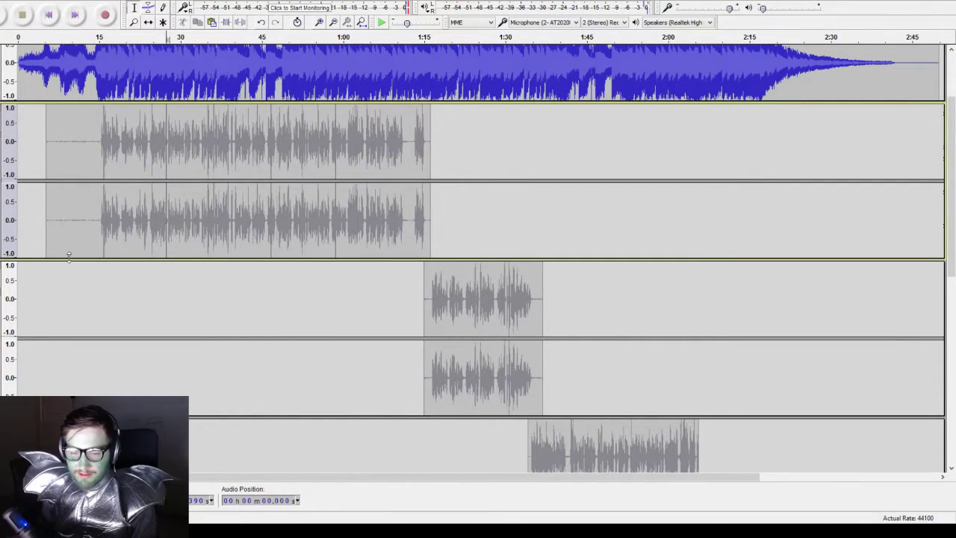
pyautogui.scroll(-6, 68, 256)
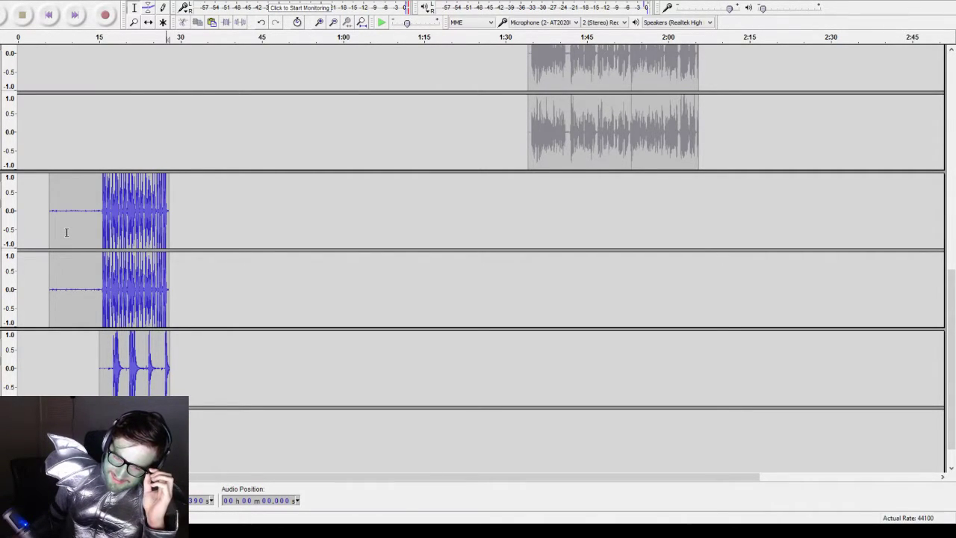
pyautogui.scroll(-1, 67, 233)
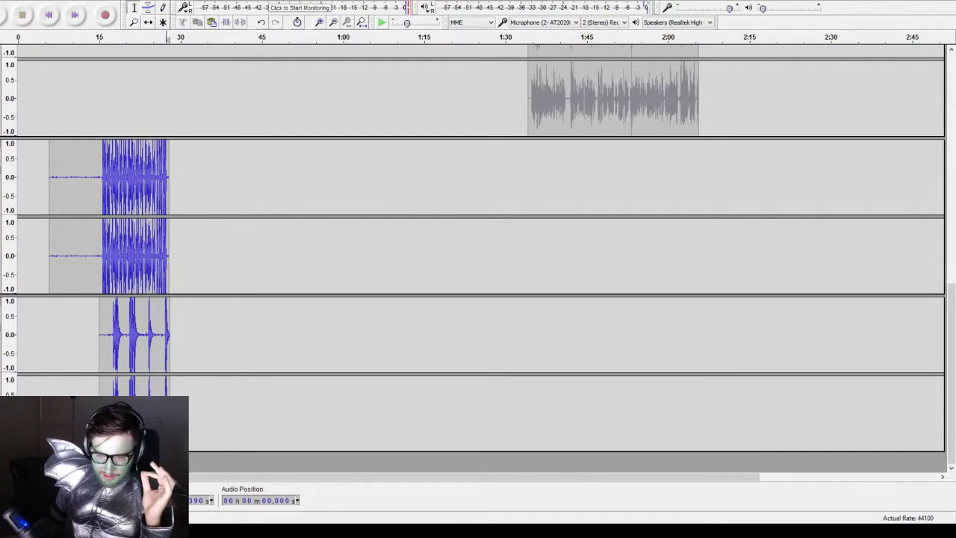
pyautogui.click(167, 233)
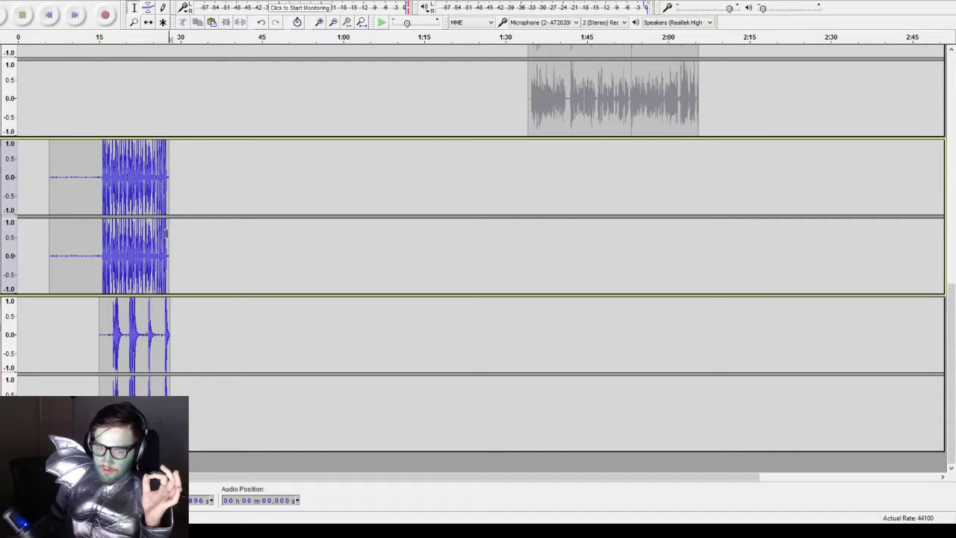
pyautogui.scroll(5, 172, 251)
pyautogui.scroll(-5, 172, 252)
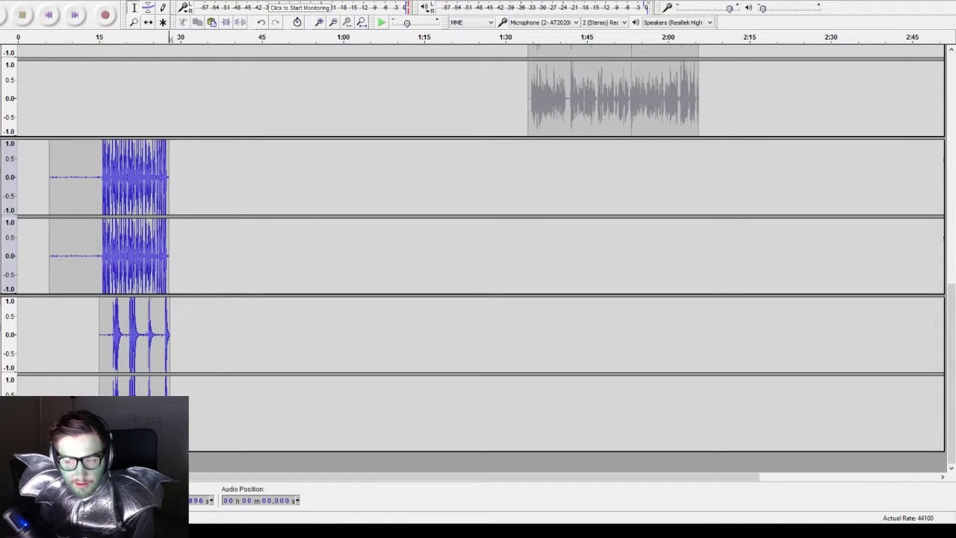
pyautogui.scroll(10, 248, 344)
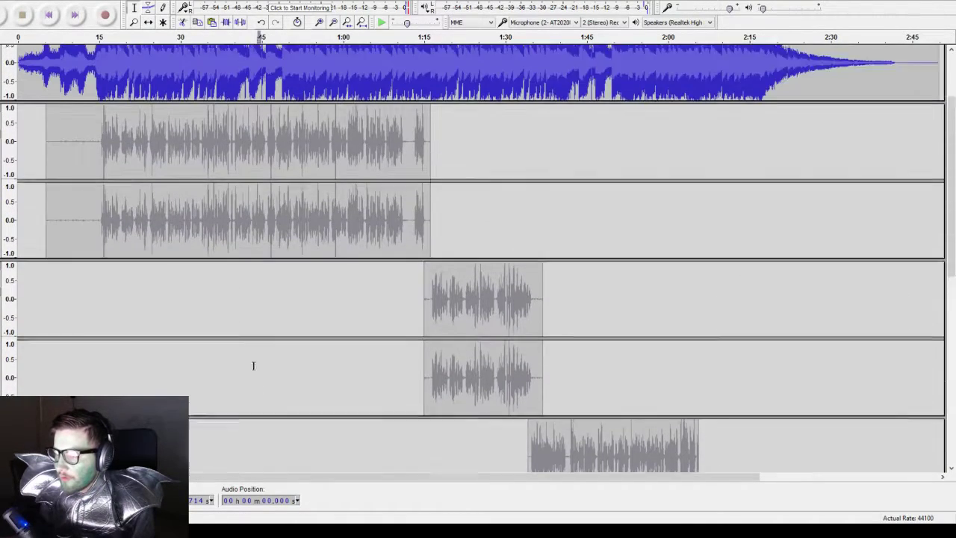
pyautogui.scroll(-5, 231, 371)
pyautogui.scroll(-3, 225, 353)
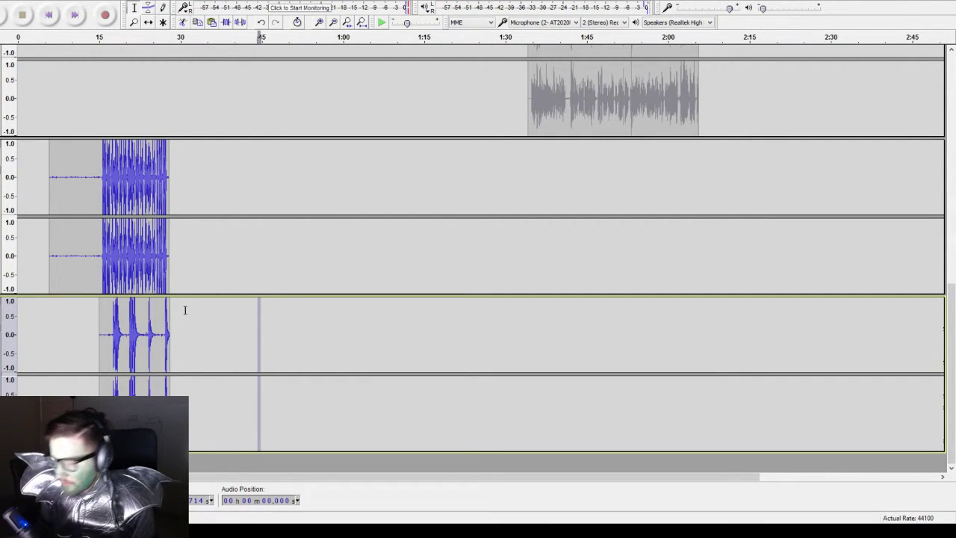
# - Record the continuing vocals on a new track from about 0:26, just before the previous take ends, to about 0:52
pyautogui.click(158, 281)
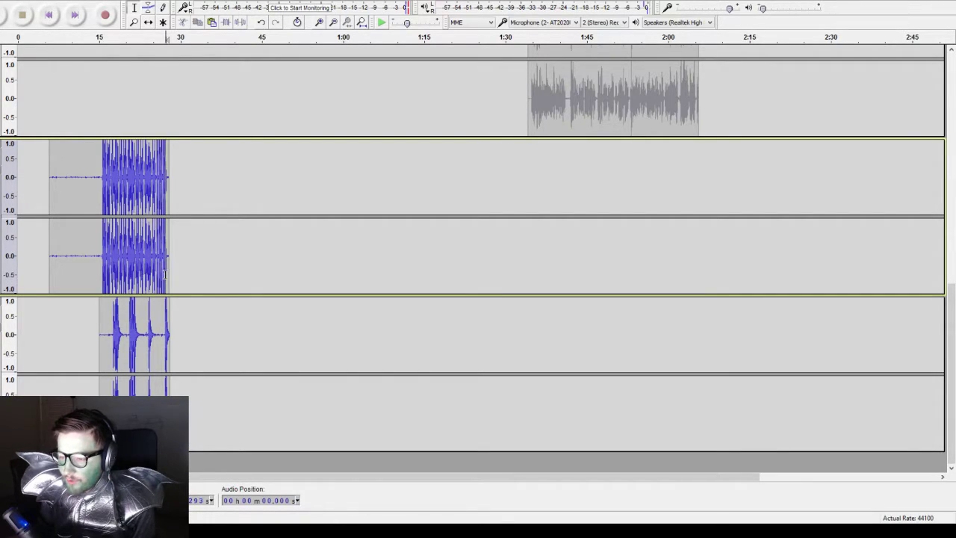
pyautogui.click(168, 268)
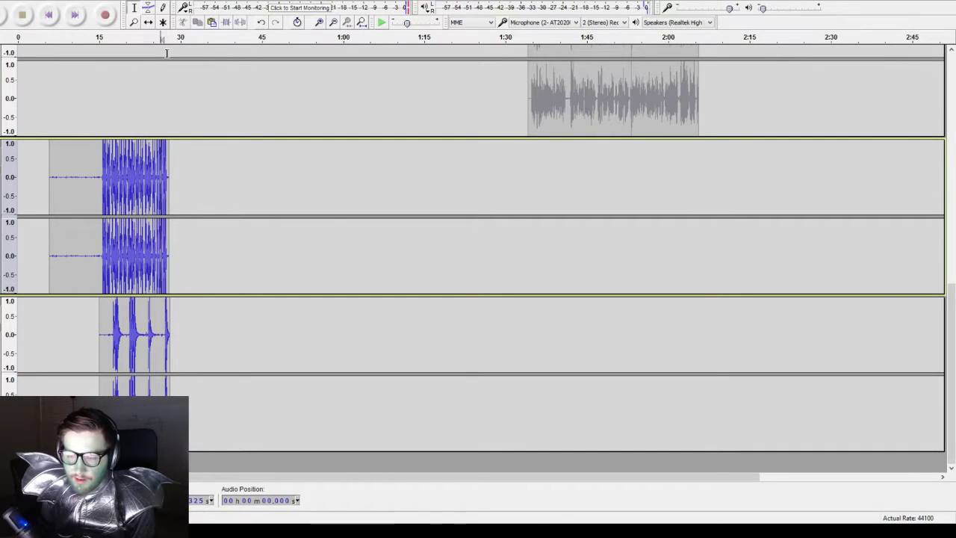
pyautogui.click(106, 15)
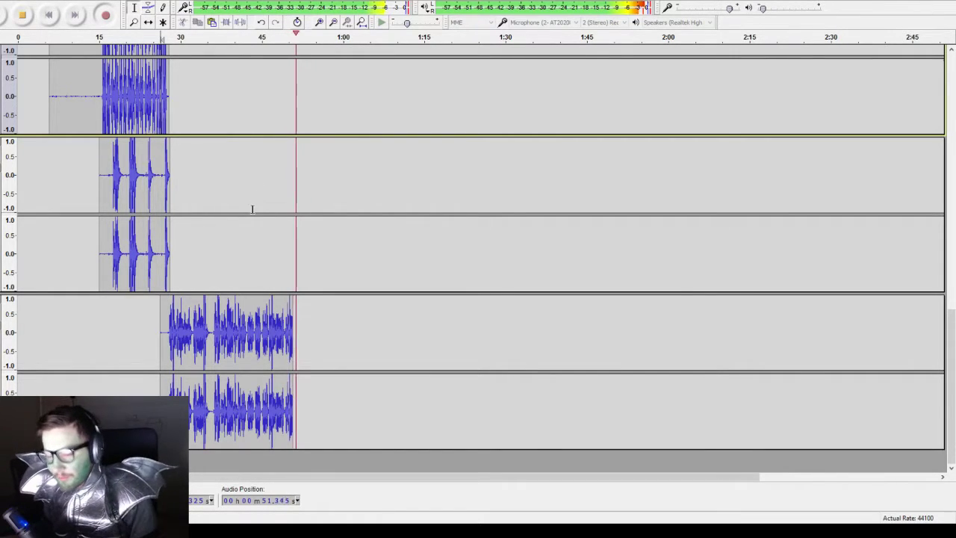
pyautogui.press('space')
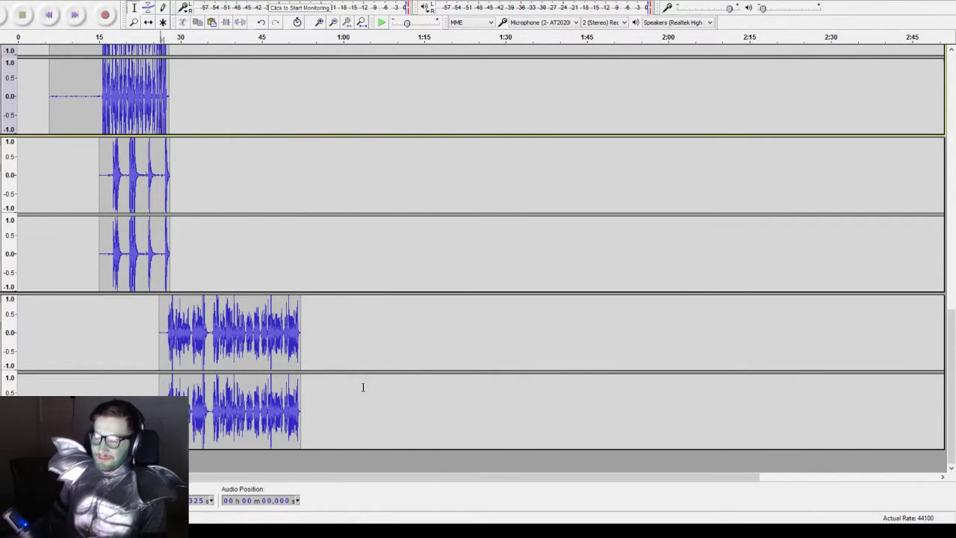
# - Play the mix from about 0:15 to review the vocal takes up to about 0:52
pyautogui.click(161, 338)
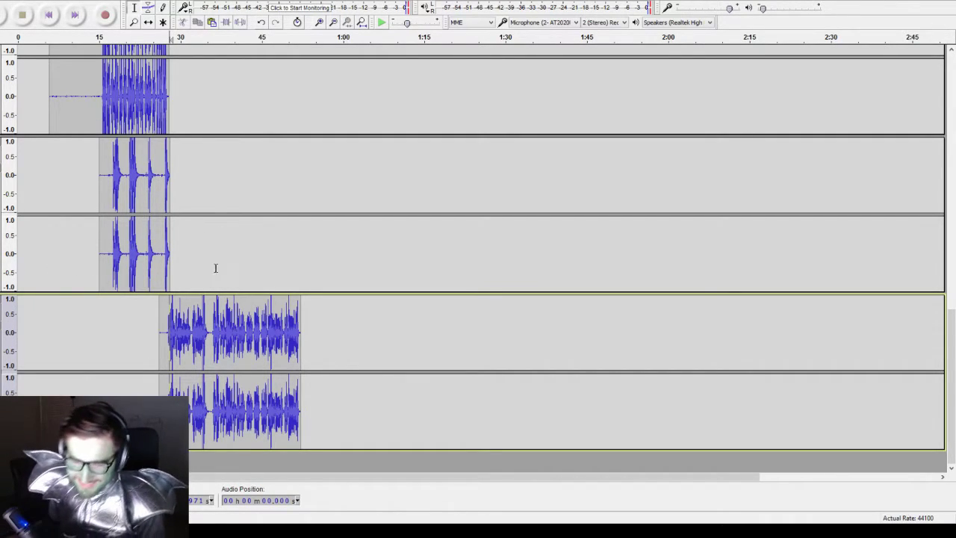
pyautogui.click(101, 125)
pyautogui.click(100, 37)
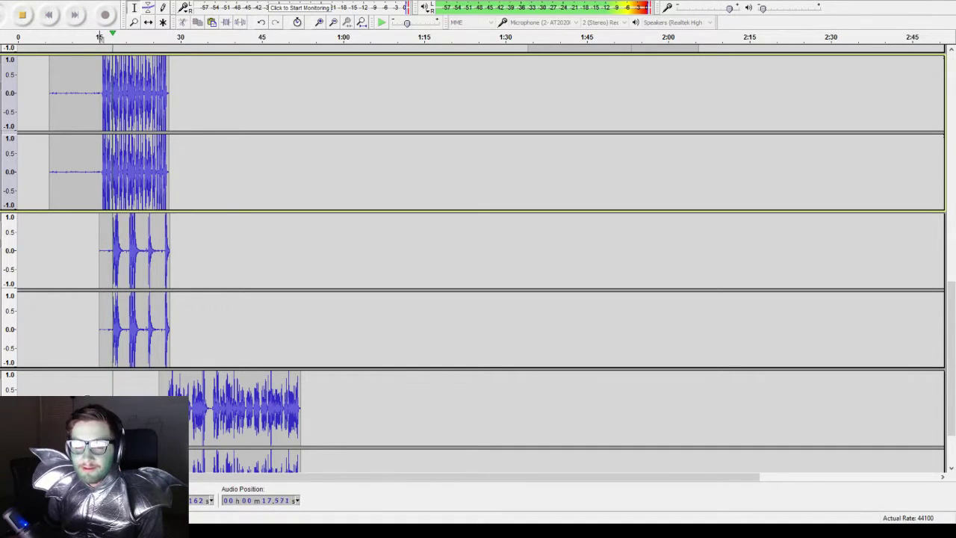
pyautogui.scroll(-2, 148, 390)
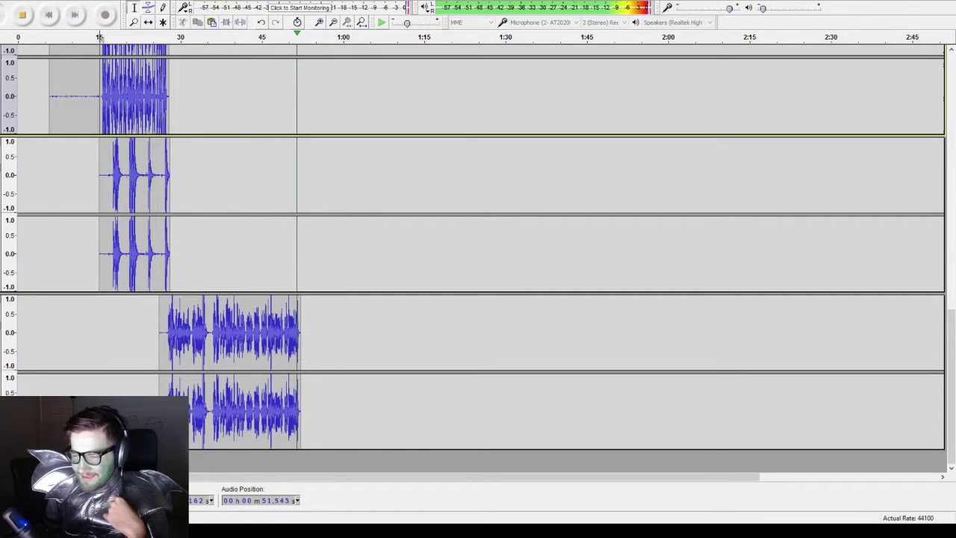
pyautogui.click(171, 325)
pyautogui.click(299, 307)
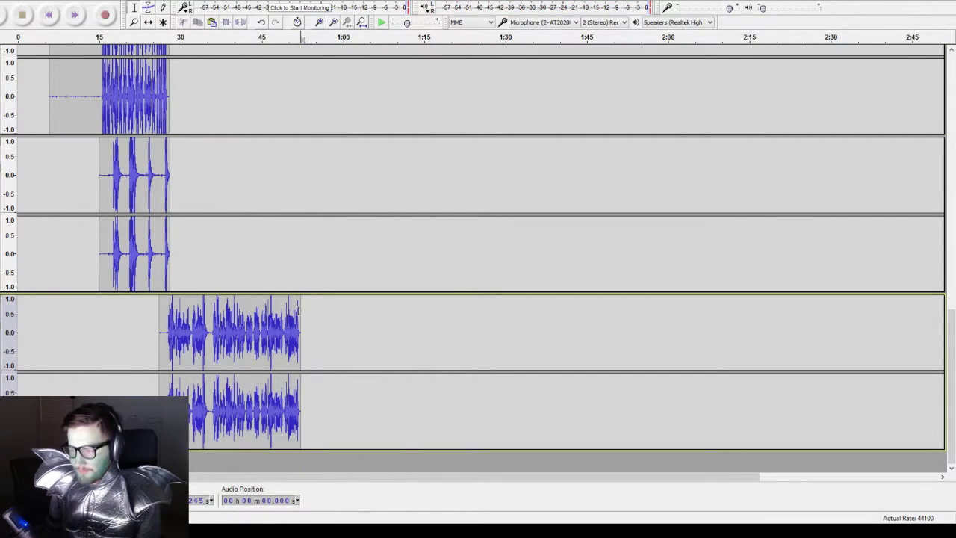
pyautogui.click(102, 13)
pyautogui.scroll(6, 201, 239)
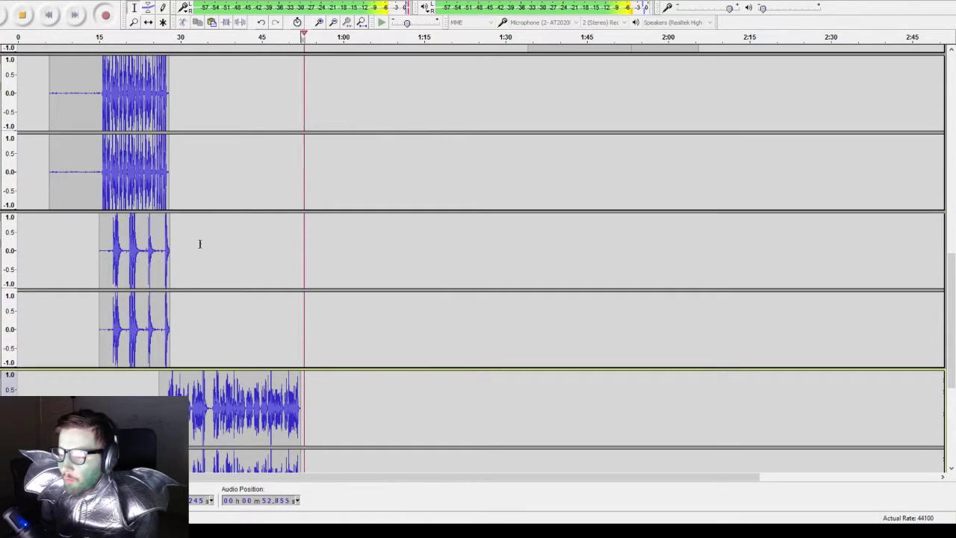
pyautogui.press('space')
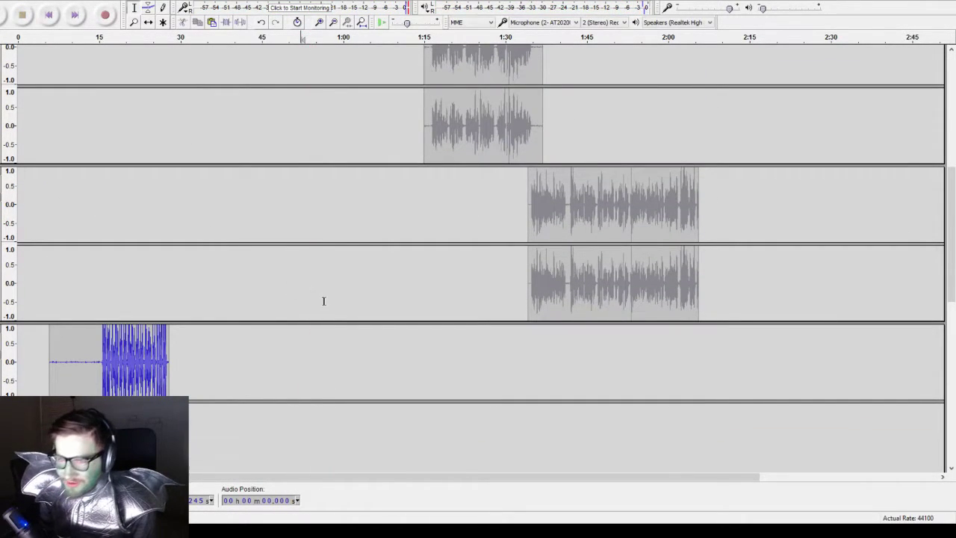
# - Examine the existing vocal tracks up to about 0:52 to choose where the next recording should start
pyautogui.hotkey('ctrl', '3')
pyautogui.scroll(-3, 318, 292)
pyautogui.scroll(-5, 318, 288)
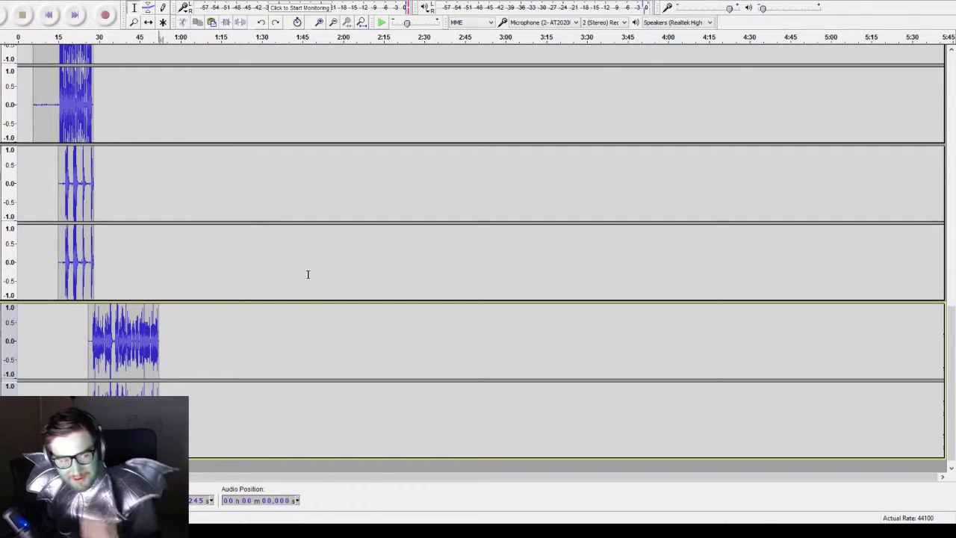
pyautogui.scroll(-1, 305, 295)
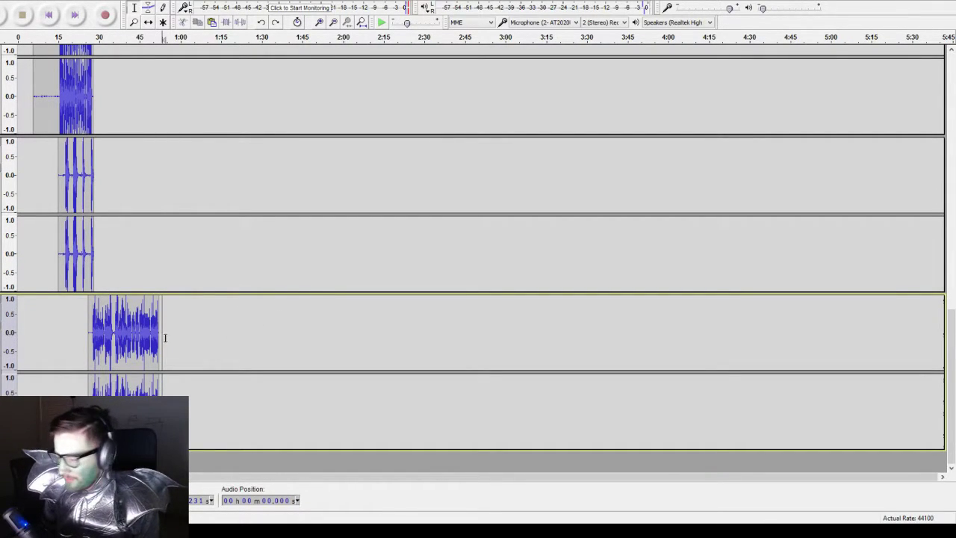
pyautogui.scroll(2, 177, 332)
pyautogui.scroll(-2, 174, 332)
pyautogui.scroll(1, 170, 332)
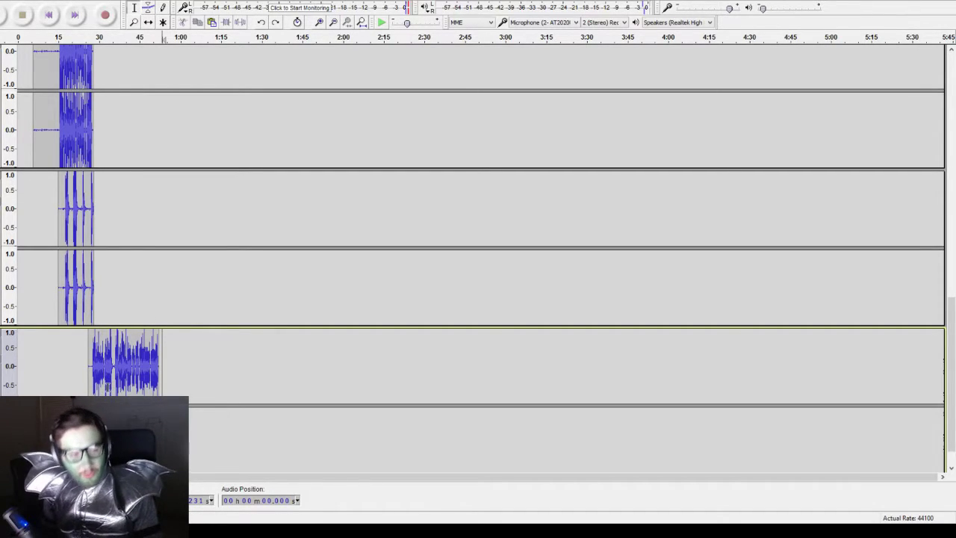
pyautogui.scroll(-1, 107, 387)
pyautogui.scroll(5, 101, 386)
pyautogui.scroll(-5, 90, 386)
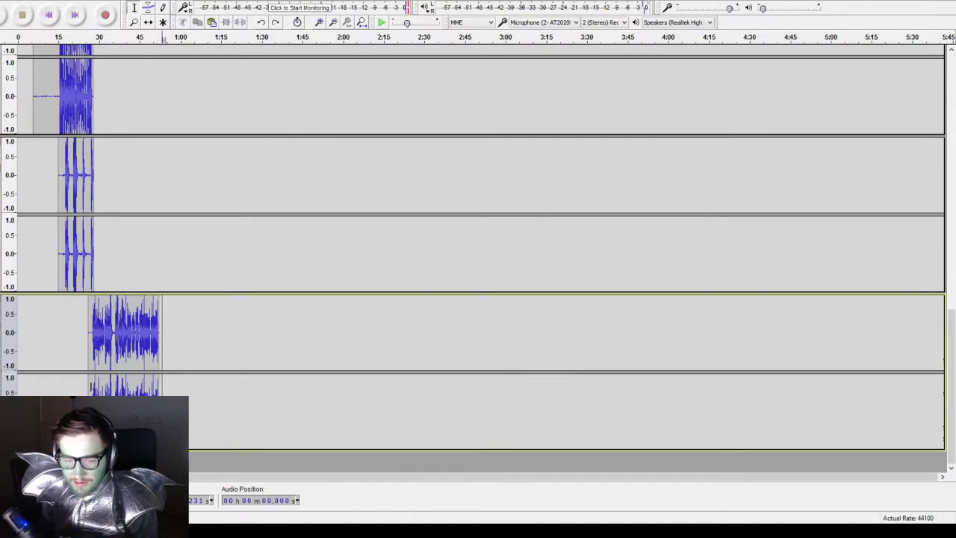
pyautogui.scroll(4, 98, 373)
pyautogui.scroll(-2, 100, 378)
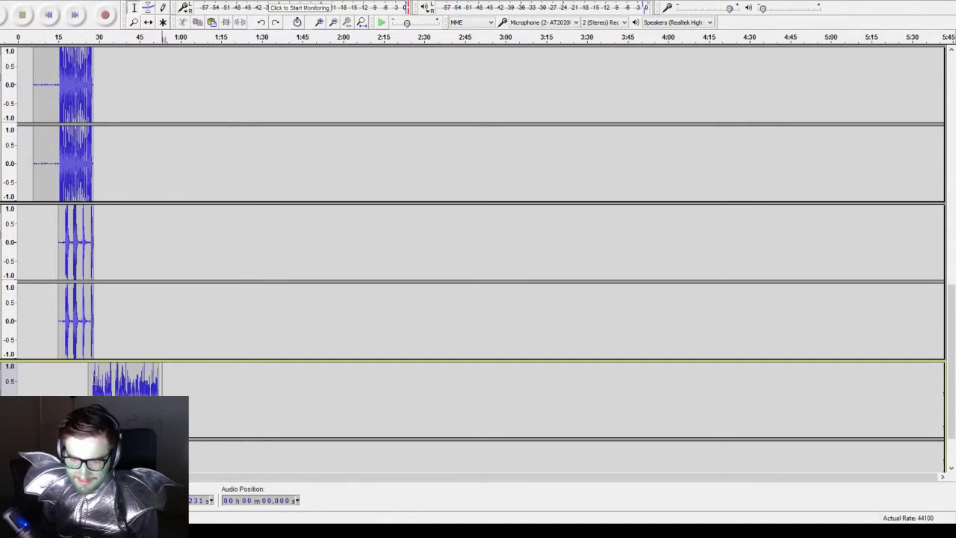
pyautogui.scroll(-2, 156, 389)
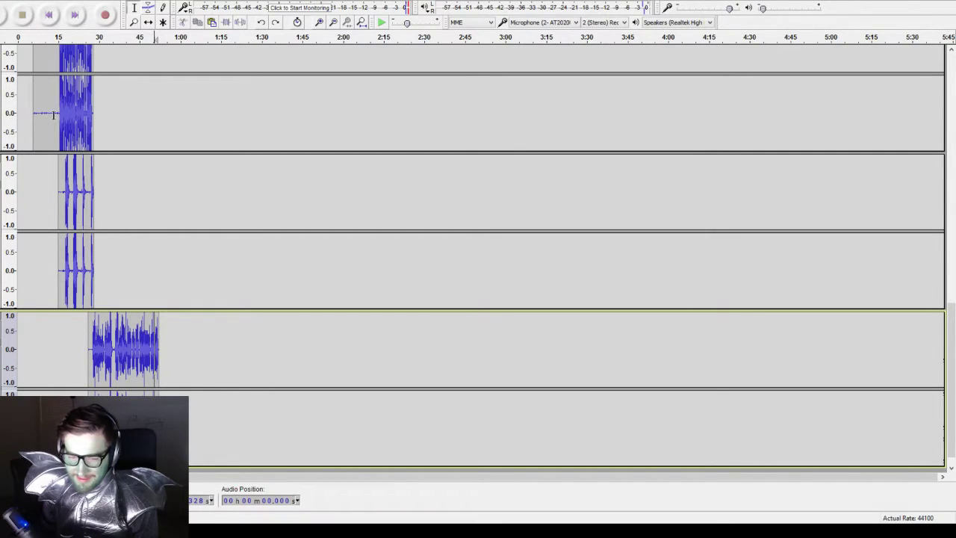
# - Record the continuing vocals on a new track from about 0:50, just before the previous take ends, to about 1:17
pyautogui.click(104, 15)
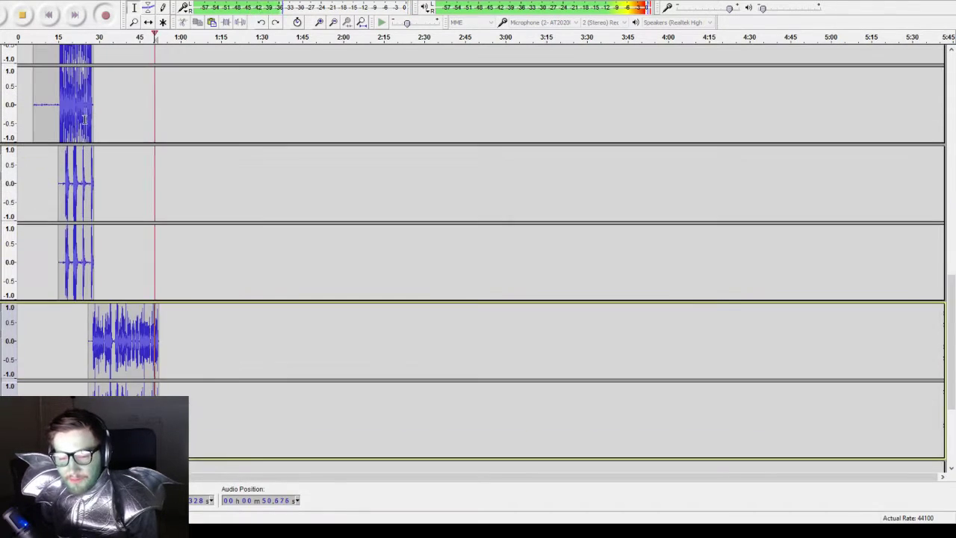
pyautogui.scroll(4, 96, 112)
pyautogui.scroll(-4, 96, 117)
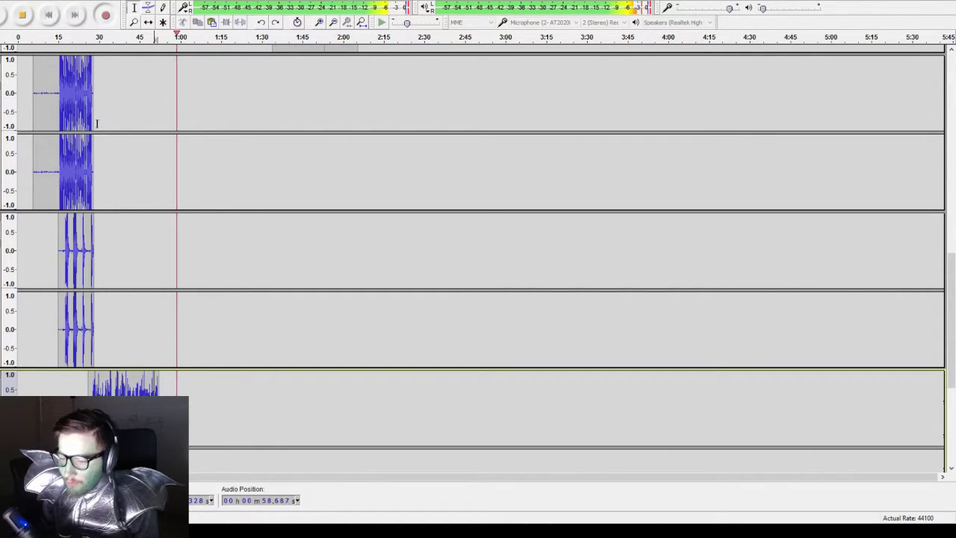
pyautogui.scroll(-2, 108, 110)
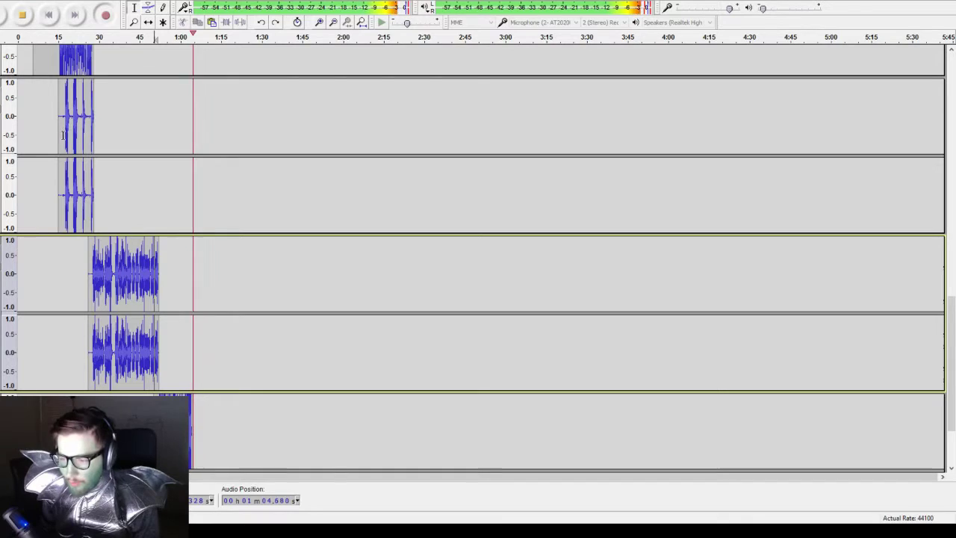
pyautogui.scroll(3, 74, 128)
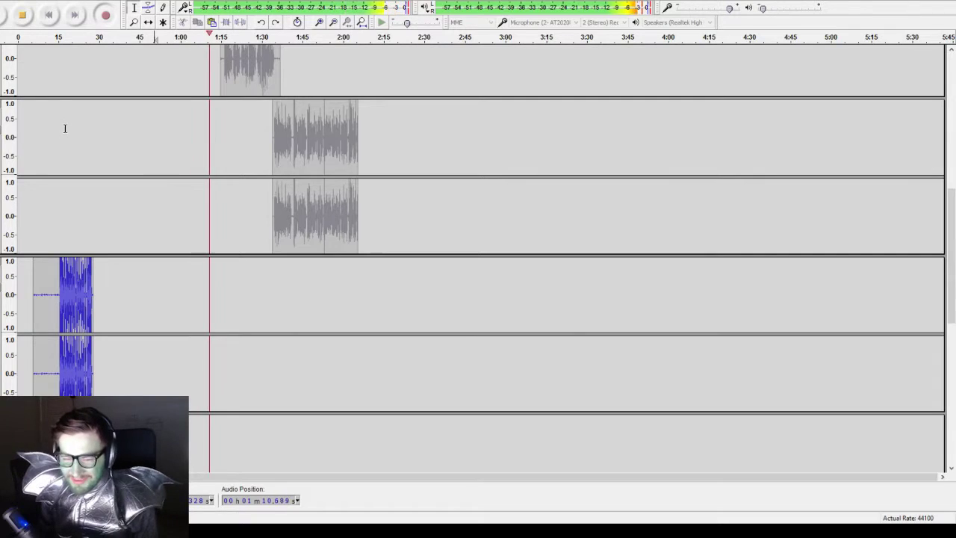
pyautogui.scroll(-4, 75, 138)
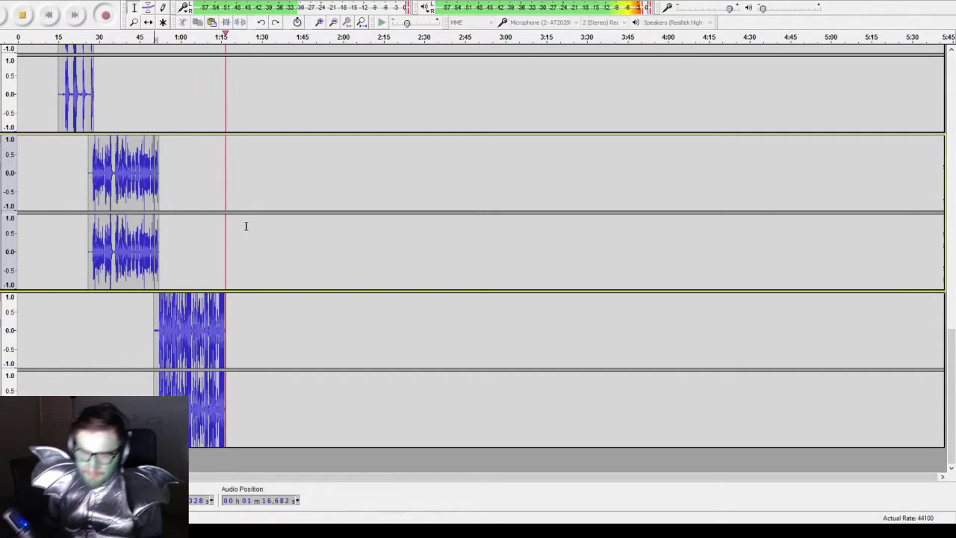
pyautogui.press('space')
# - Play back the newest take from about 0:52 and again near its end to find where the next recording should start
pyautogui.click(160, 349)
pyautogui.press('space')
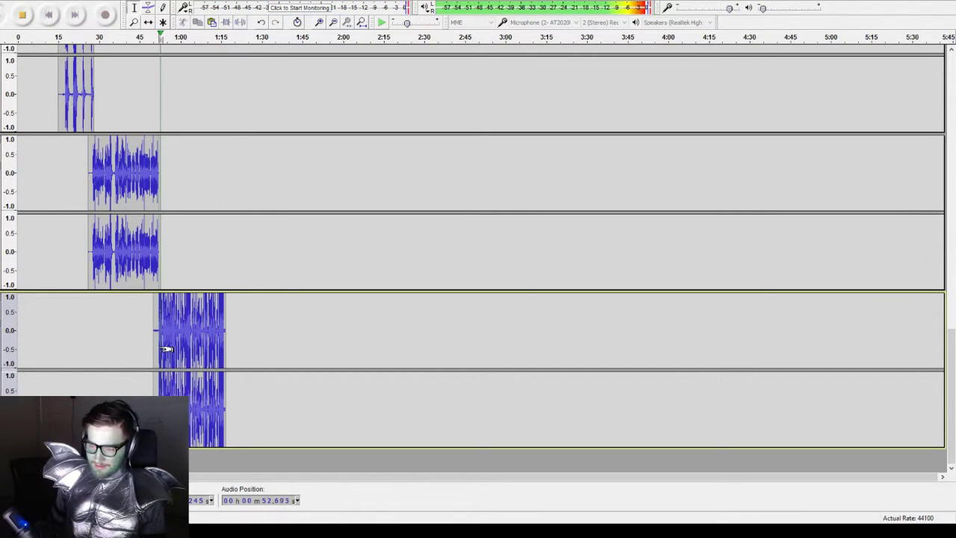
pyautogui.press('space')
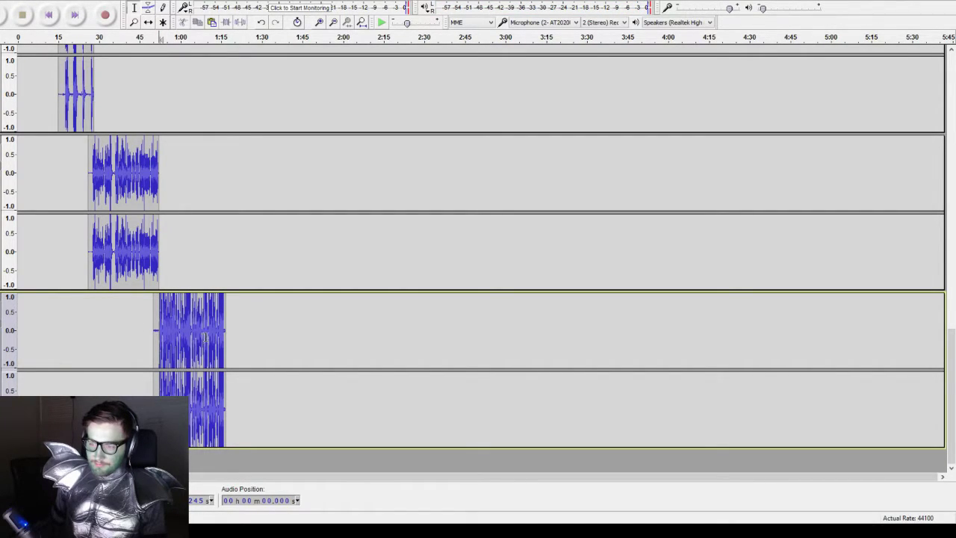
pyautogui.press('space')
pyautogui.scroll(3, 237, 344)
pyautogui.scroll(-2, 235, 353)
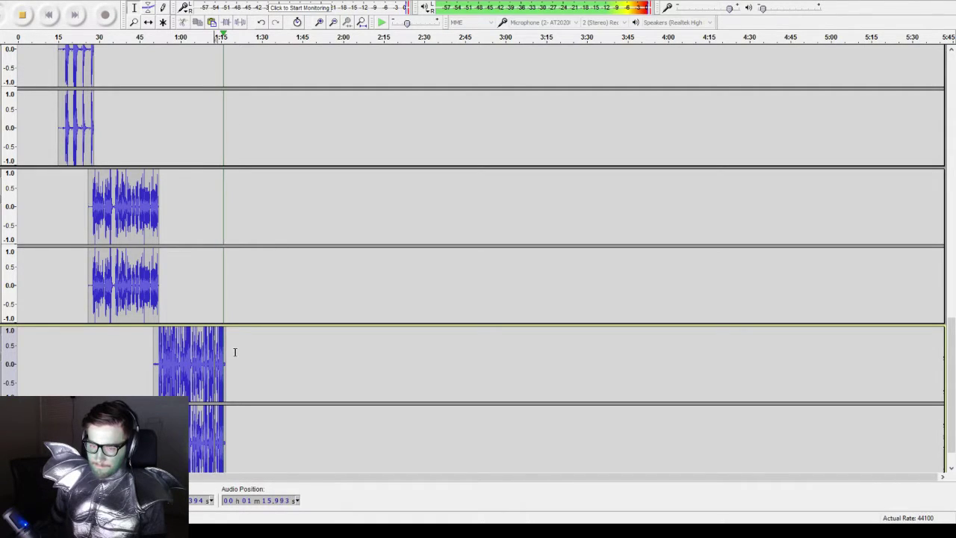
pyautogui.scroll(-1, 231, 352)
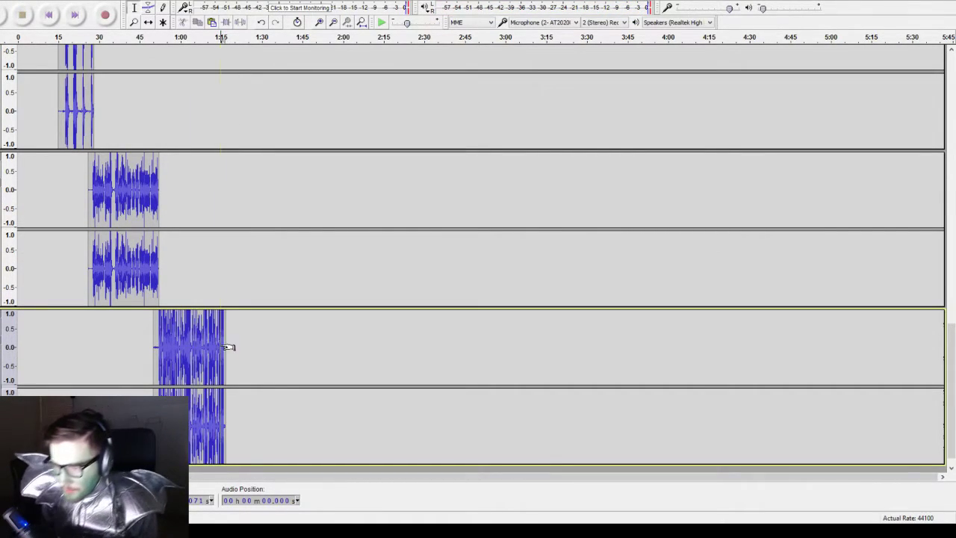
# - Try recording the next vocals on a new track from about 1:16 to about 1:30, and undo the recording
pyautogui.click(225, 314)
pyautogui.press('r')
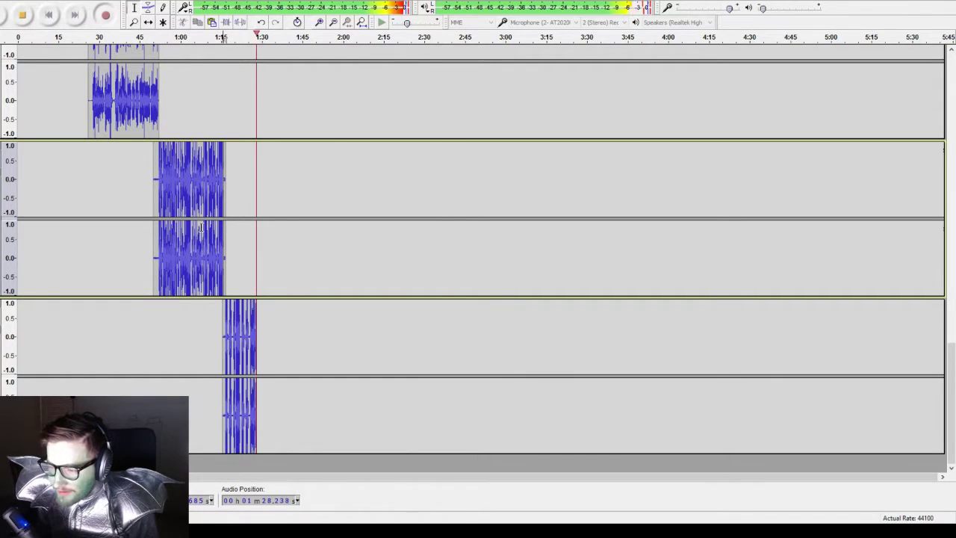
pyautogui.press('space')
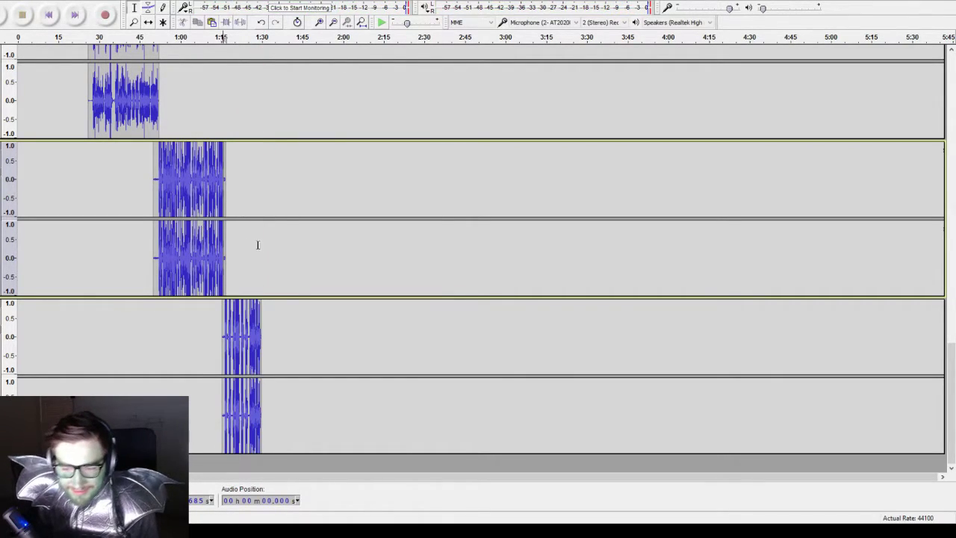
pyautogui.scroll(3, 223, 38)
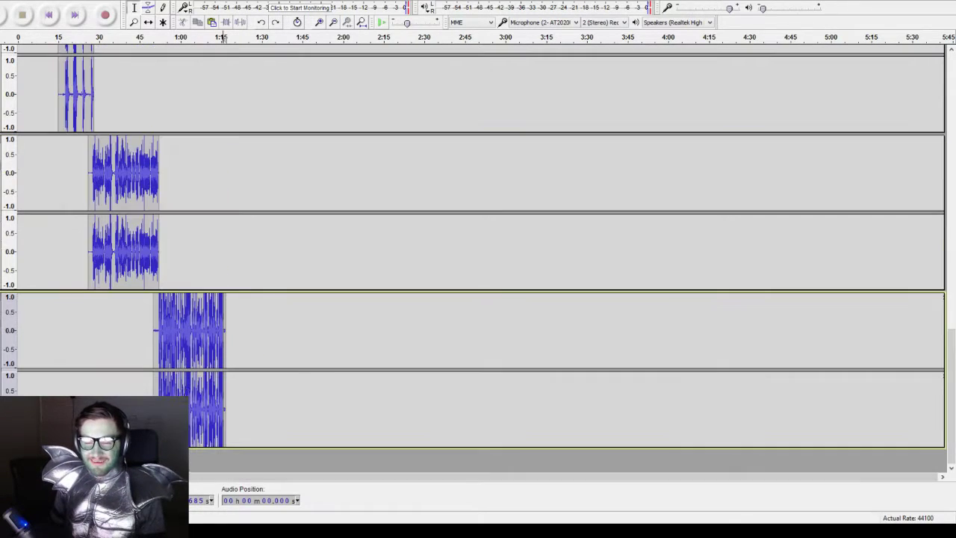
# - Try another take of the next vocals on a new track from about 1:15, and undo the recording
pyautogui.click(203, 342)
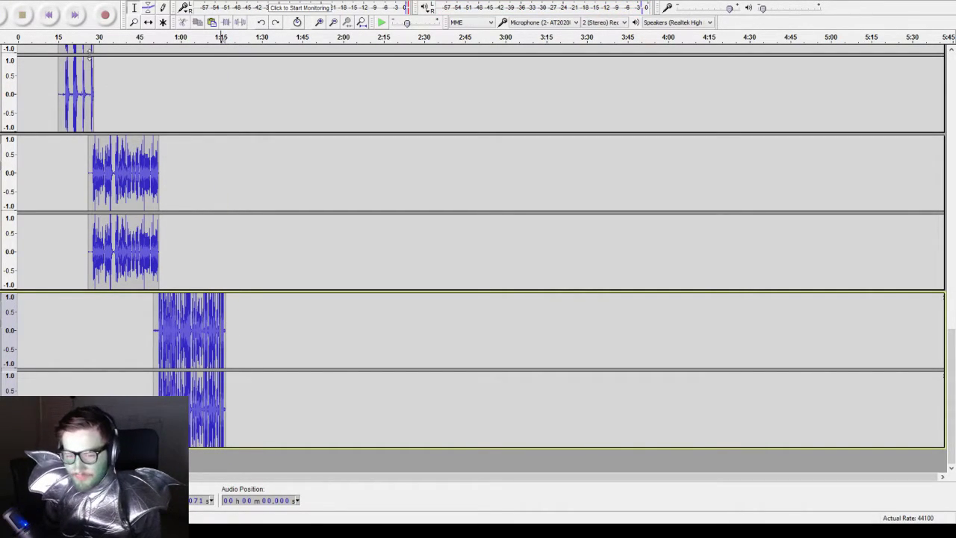
pyautogui.click(107, 15)
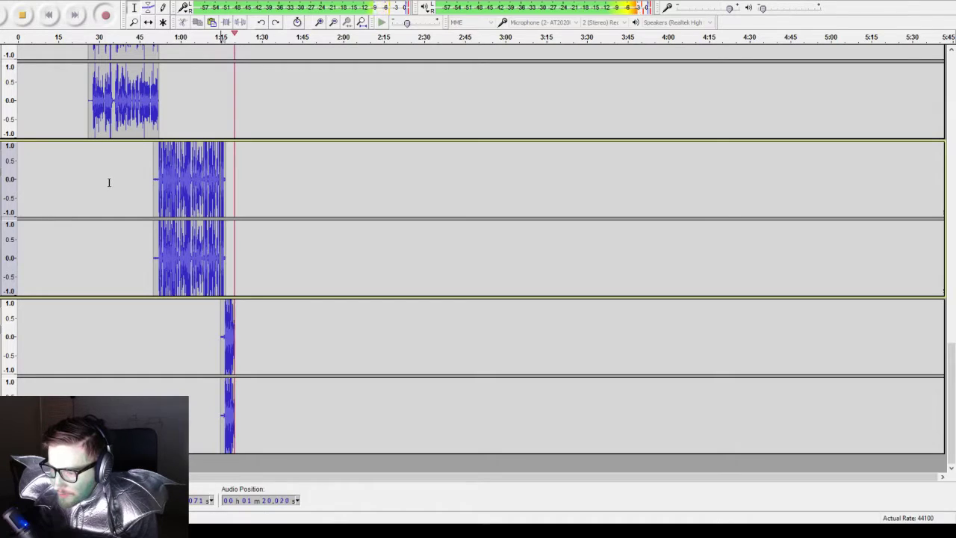
pyautogui.press('space')
pyautogui.scroll(3, 112, 199)
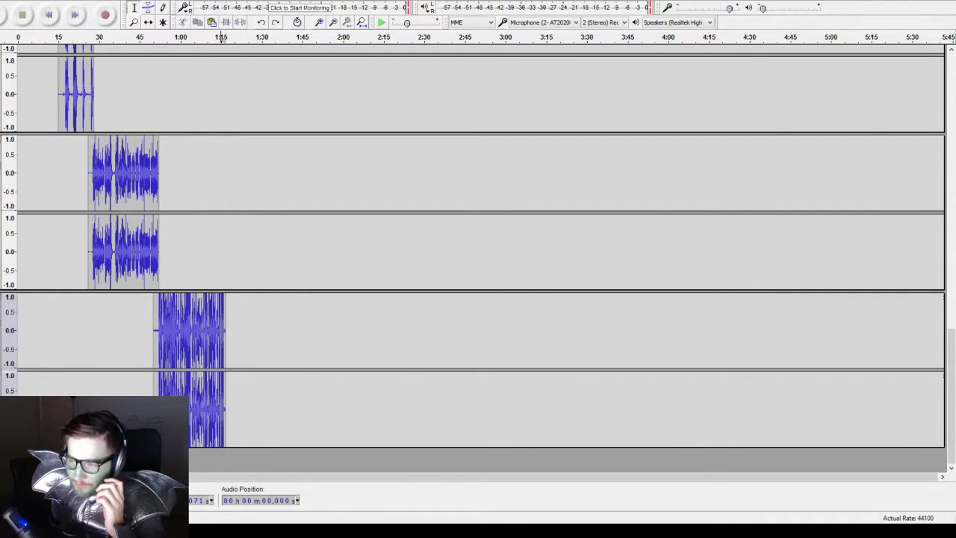
# - Record the next vocals on a new track from about 1:15 to about 1:41, and play the take back
pyautogui.click(106, 13)
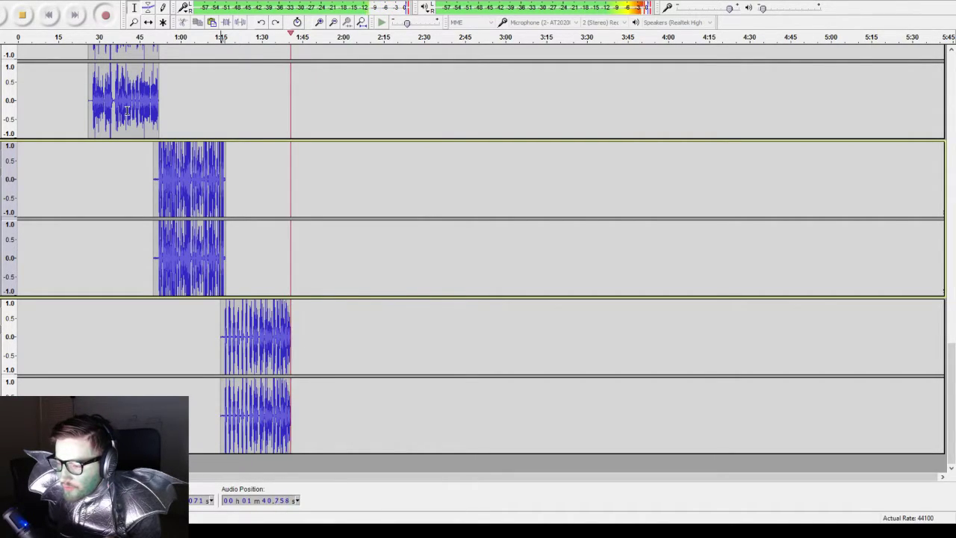
pyautogui.press('space')
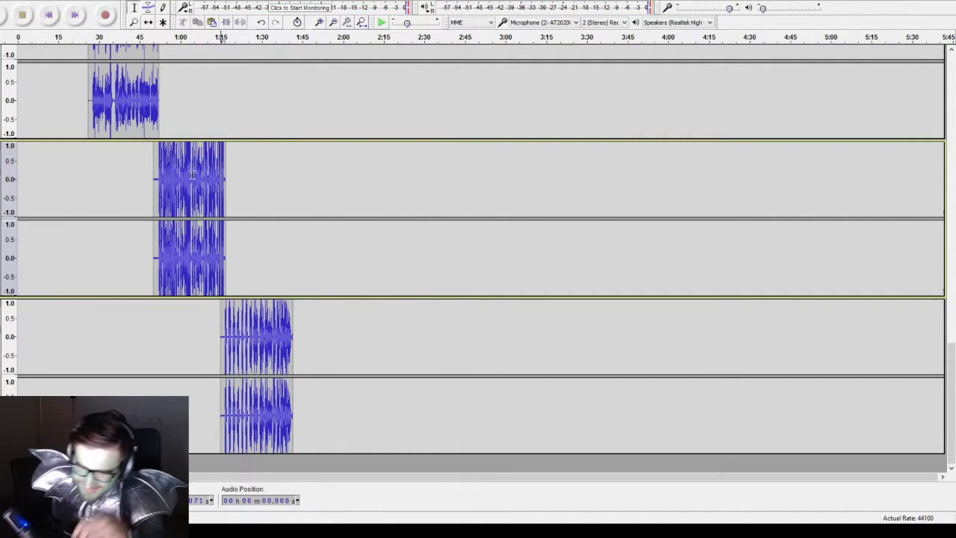
pyautogui.click(225, 344)
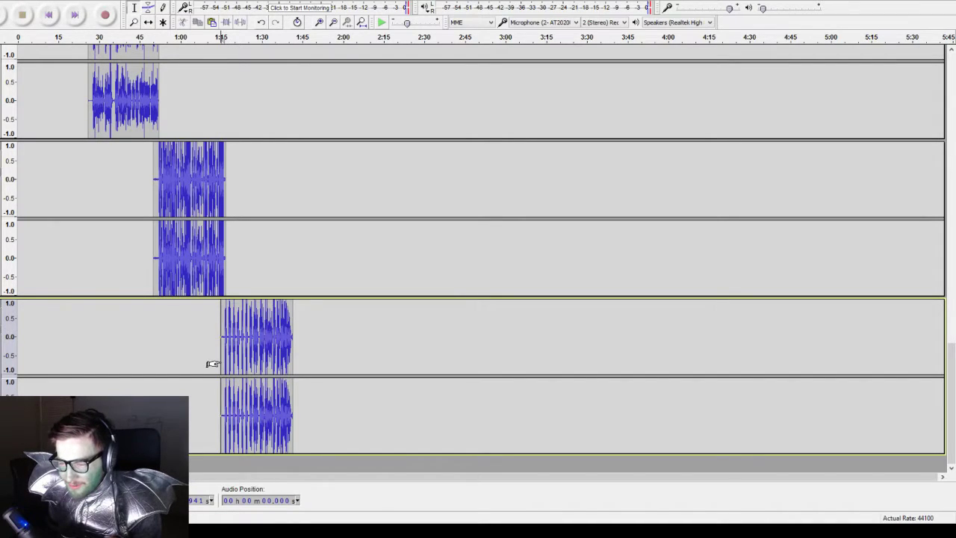
pyautogui.press('space')
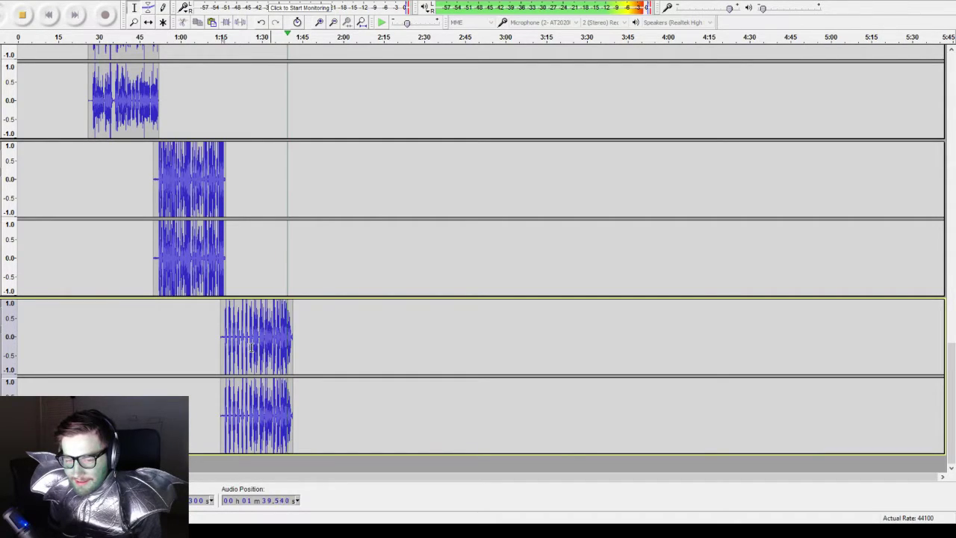
pyautogui.press('space')
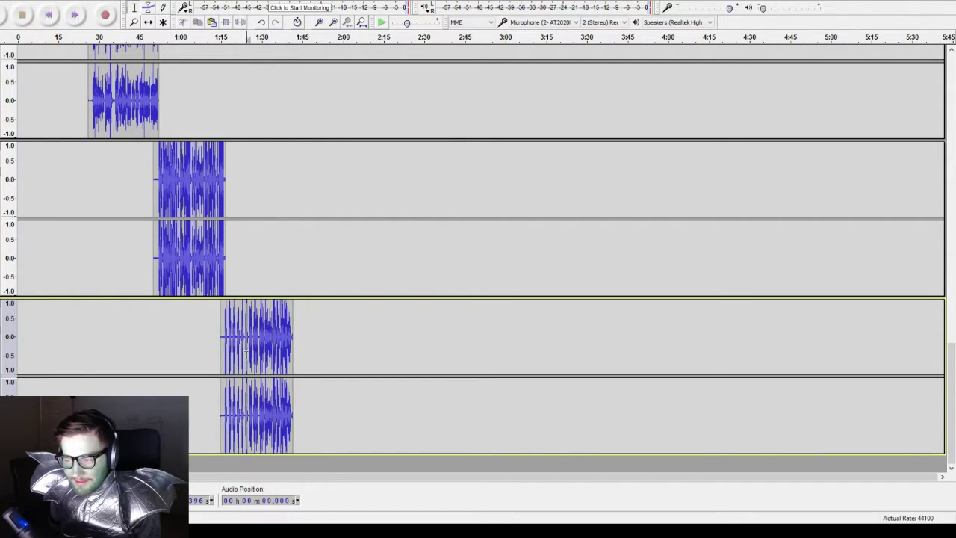
# - Play short parts of the newest take around 1:25 to 1:28 to locate the gap between phrases at about 1:25
pyautogui.scroll(2, 254, 380)
pyautogui.scroll(2, 259, 394)
pyautogui.scroll(-2, 224, 359)
pyautogui.click(215, 344)
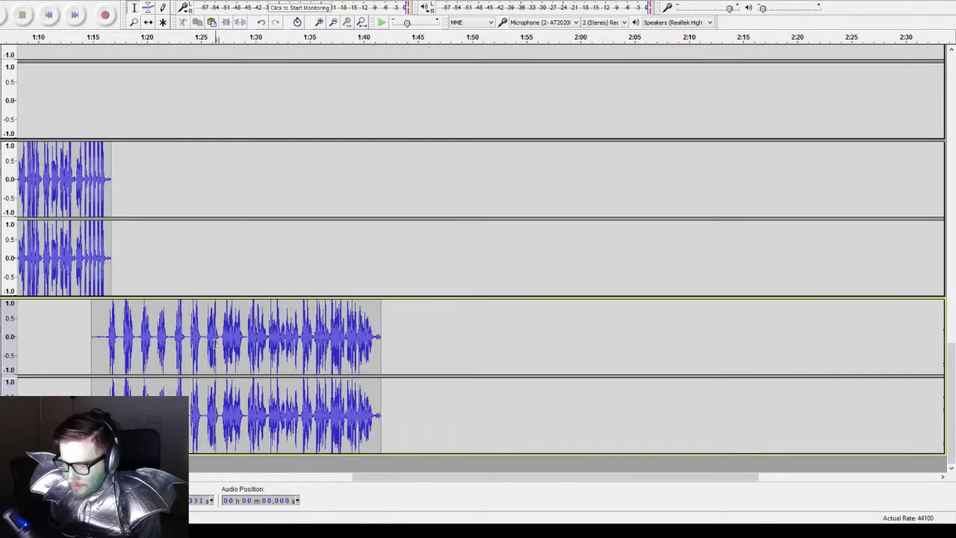
pyautogui.press('space')
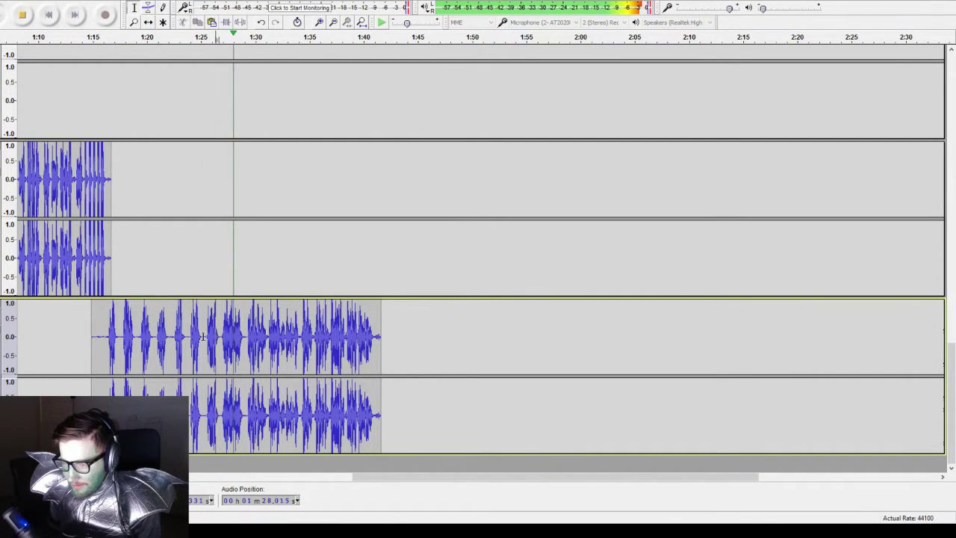
pyautogui.click(207, 339)
pyautogui.press('space')
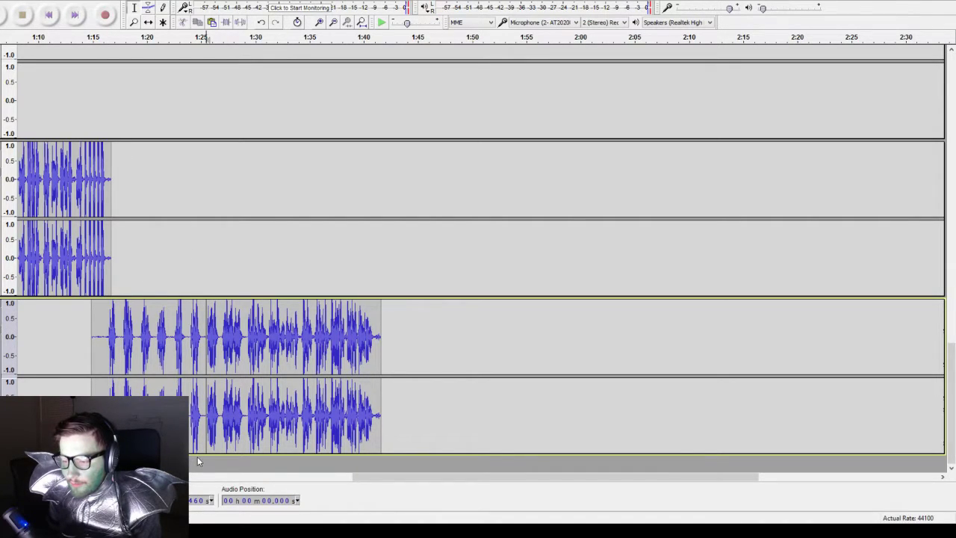
# - Record a short accent vocal on a new track from about 1:25 to about 1:27, starting in the gap between phrases
pyautogui.doubleClick(203, 413)
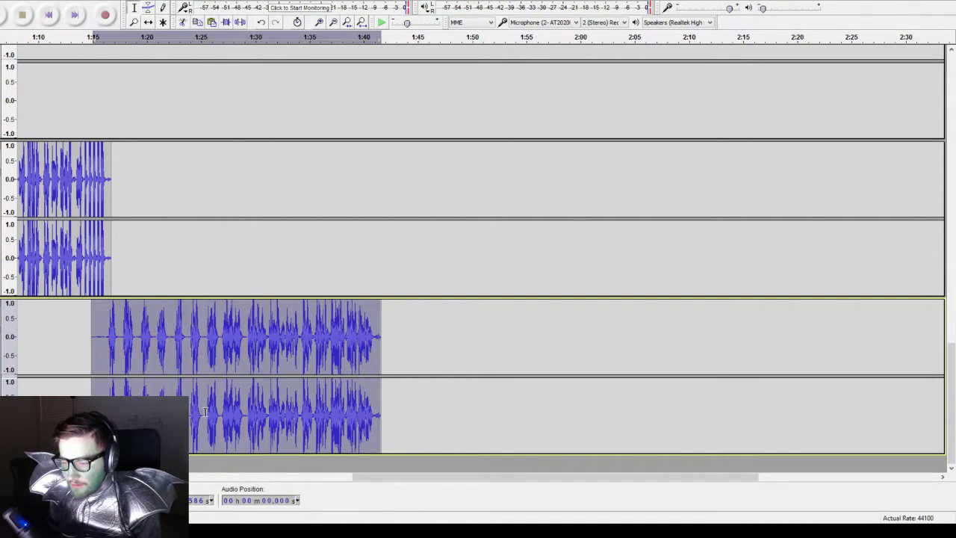
pyautogui.click(198, 415)
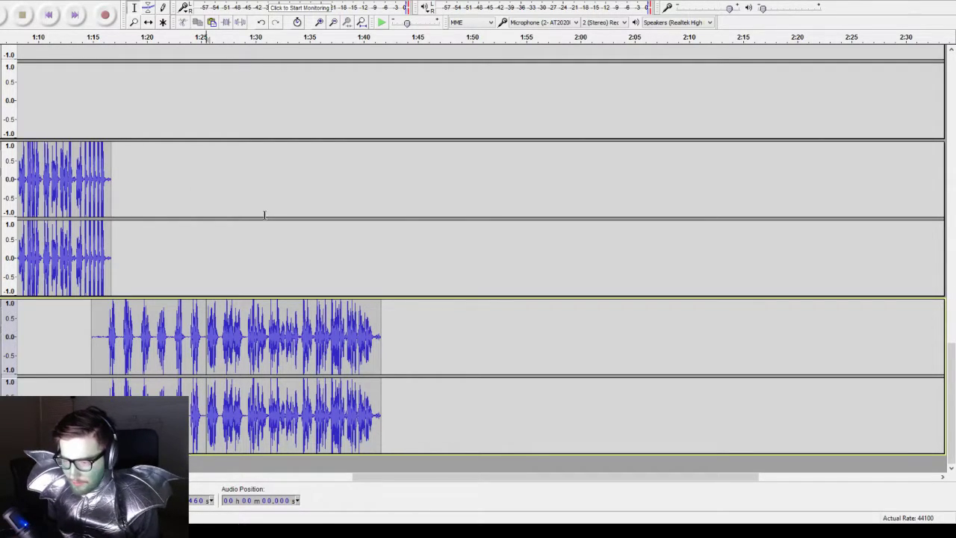
pyautogui.click(106, 15)
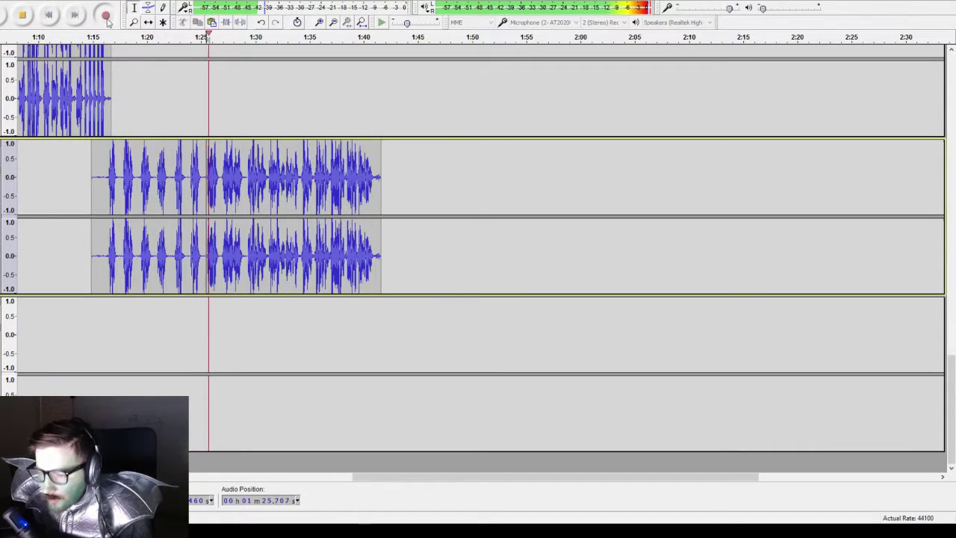
pyautogui.press('space')
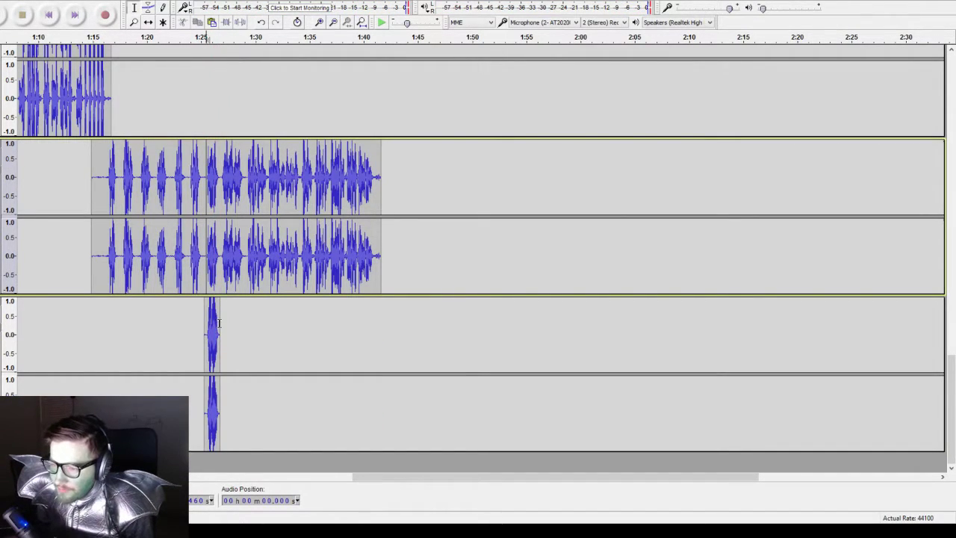
# - Apply an effect to the whole short accent clip at about 1:25 and play the processed clip back
pyautogui.moveTo(219, 323); pyautogui.dragTo(204, 322)
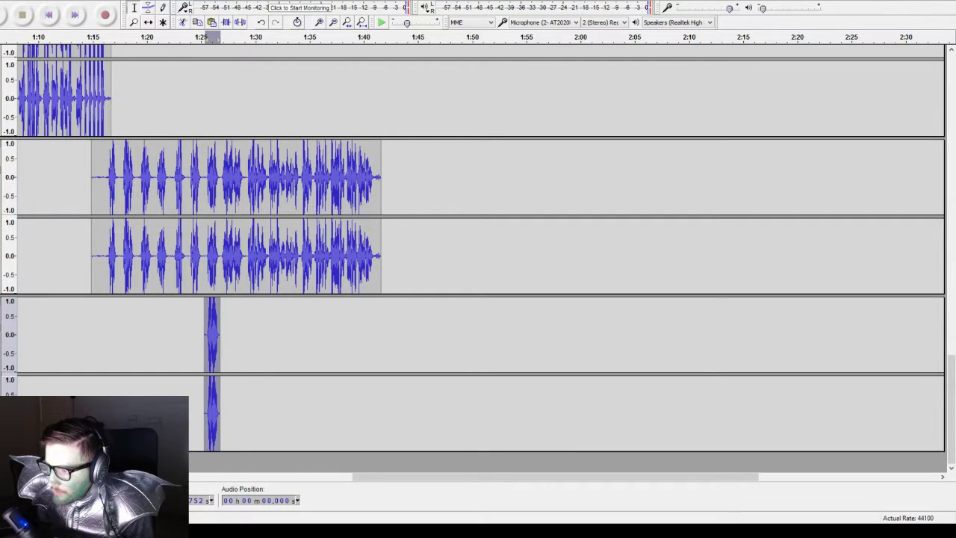
pyautogui.click(300, 296)
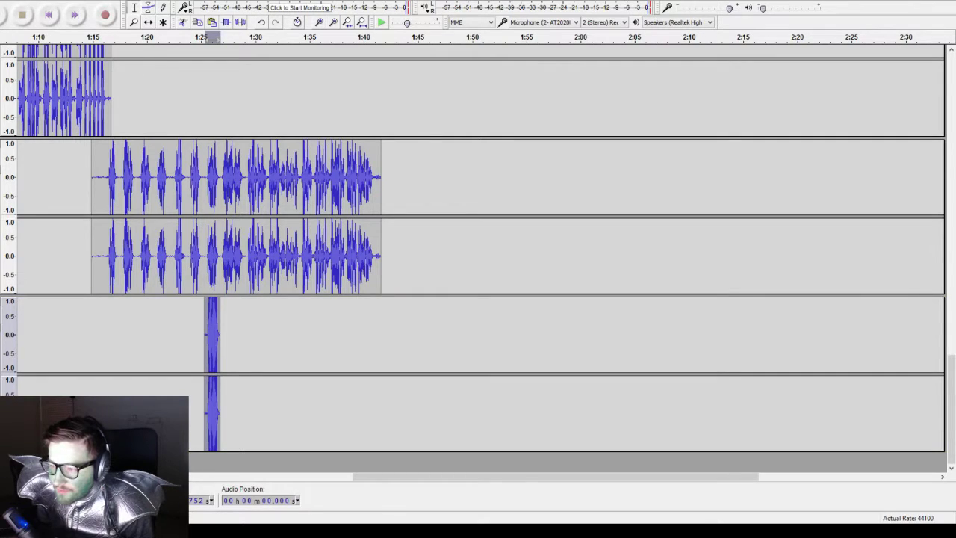
pyautogui.click(486, 327)
pyautogui.press('space')
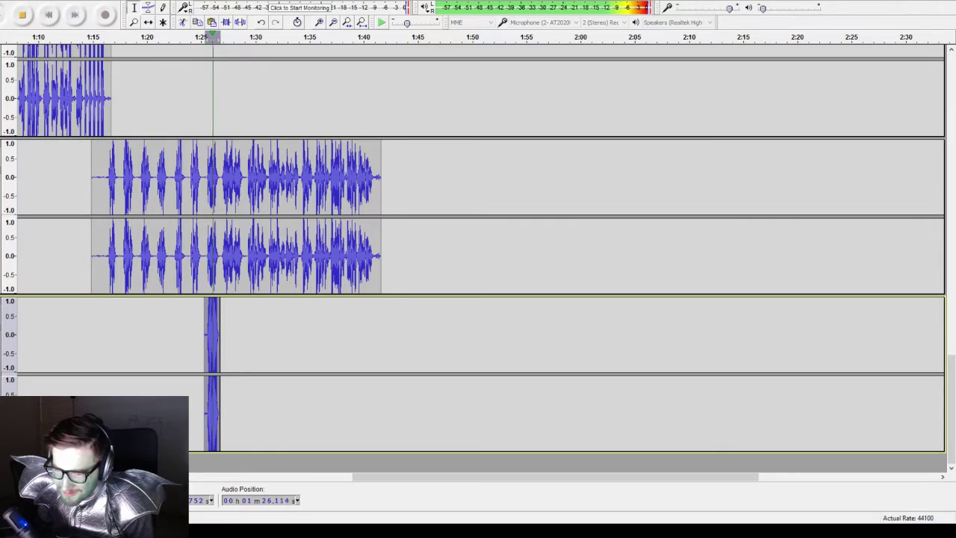
pyautogui.press('space')
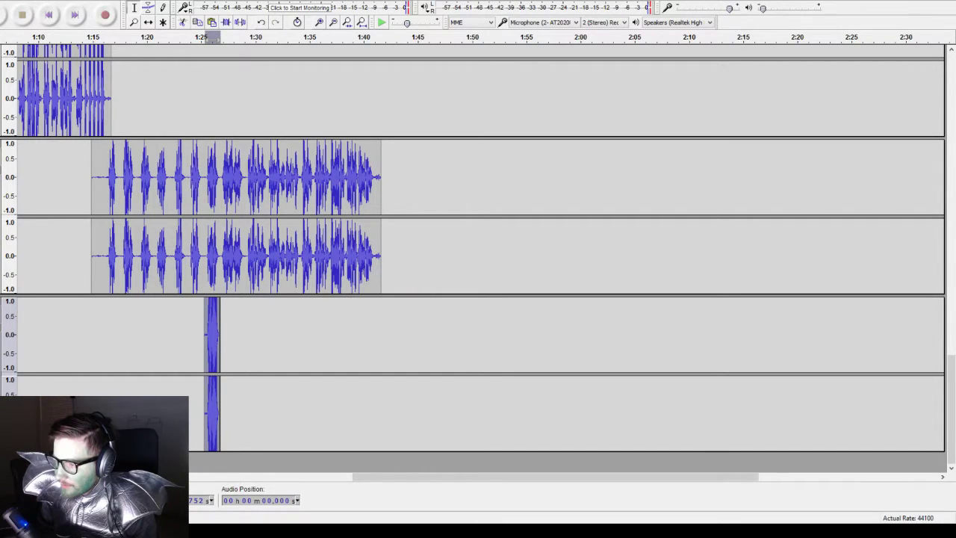
# - Apply the effect to the short accent clip once more, audition it, and shift the clip very slightly earlier
pyautogui.press('space')
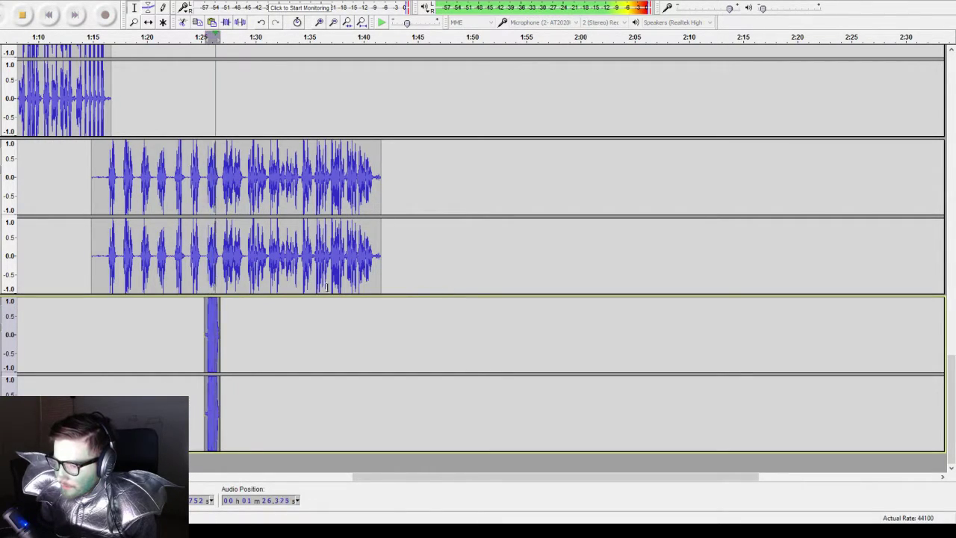
pyautogui.press('space')
pyautogui.press('space')
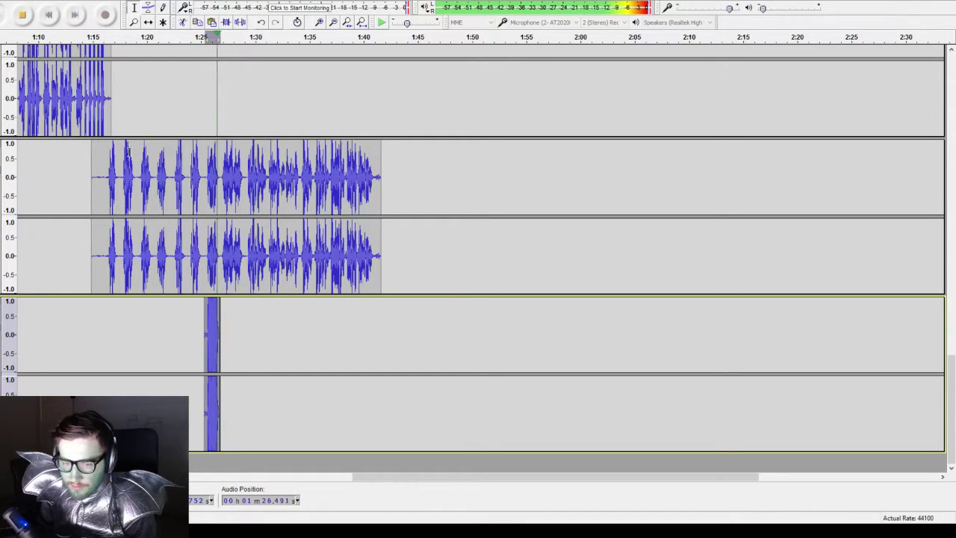
pyautogui.press('space')
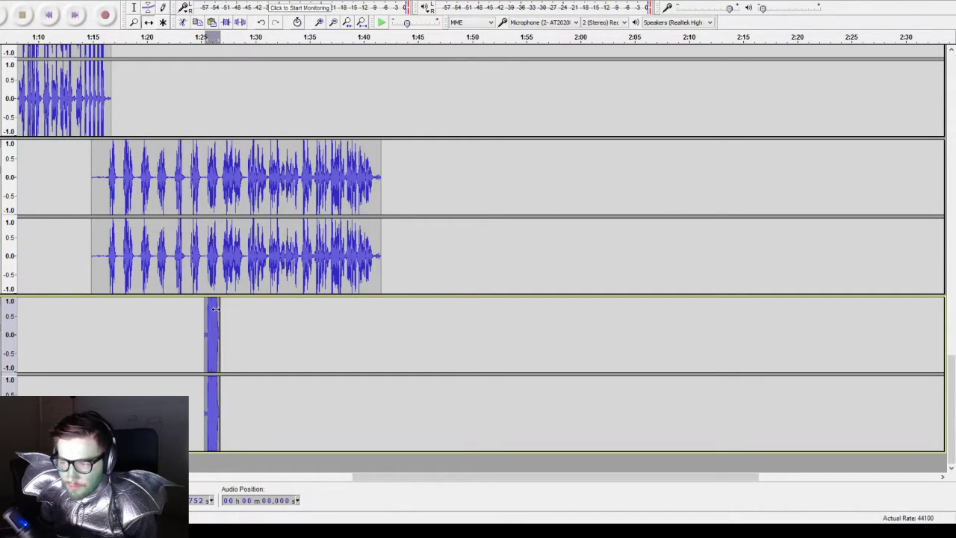
pyautogui.moveTo(215, 309); pyautogui.dragTo(216, 308)
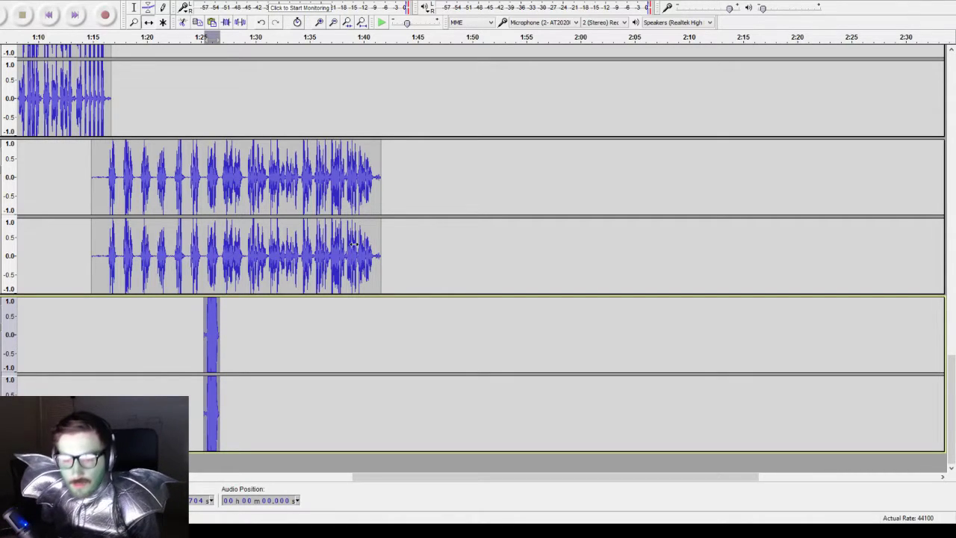
# - Play briefly from about 1:41, near the end of the long vocal take, to check where the next section starts
pyautogui.click(374, 225)
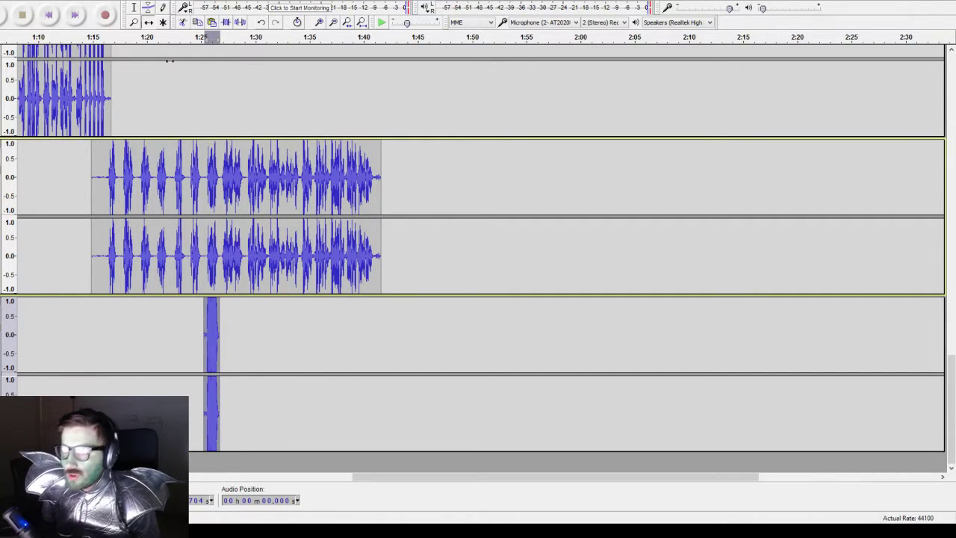
pyautogui.click(357, 181)
pyautogui.press('space')
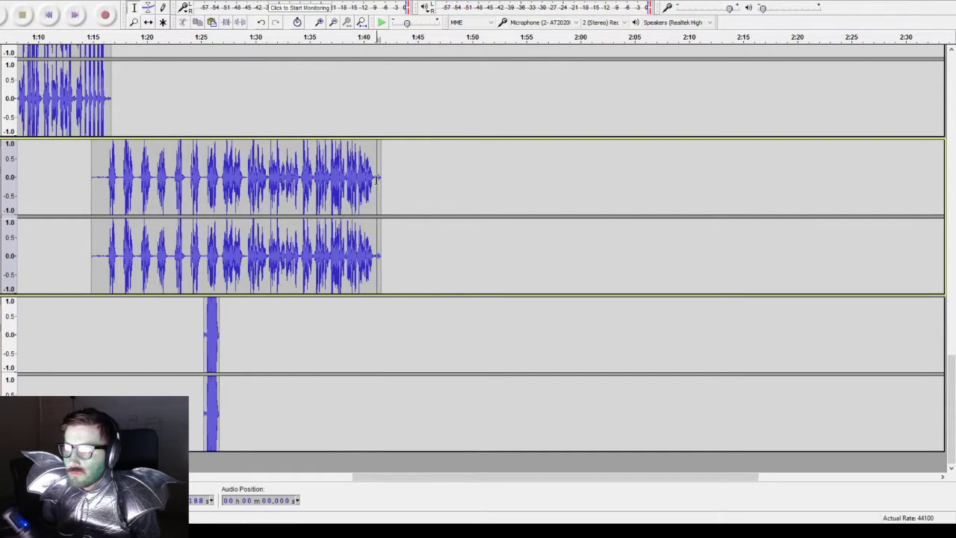
pyautogui.scroll(10, 314, 107)
pyautogui.press('space')
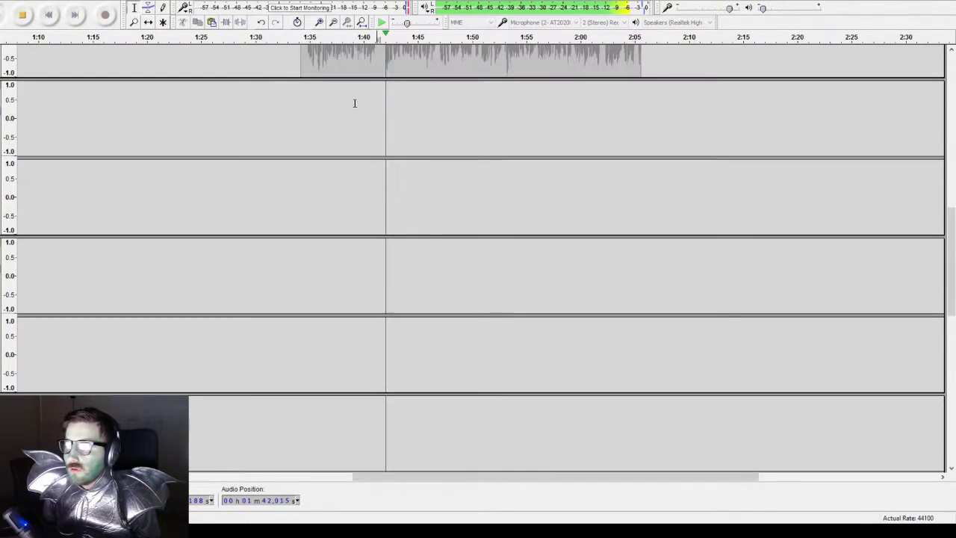
pyautogui.scroll(-10, 355, 104)
pyautogui.press('space')
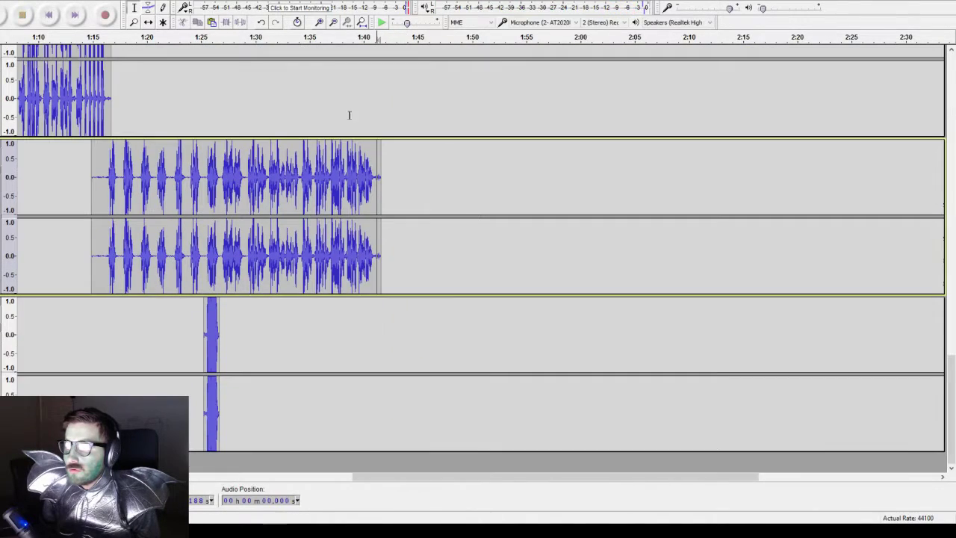
# - Try recording the next vocals on a new track from about 1:41 to about 1:53, and undo the recording
pyautogui.scroll(5, 343, 113)
pyautogui.click(105, 15)
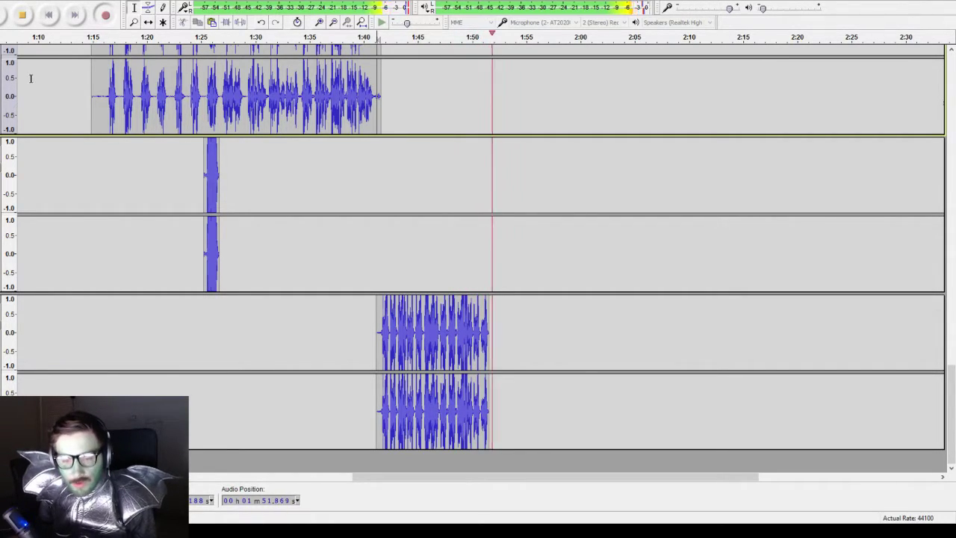
pyautogui.press('space')
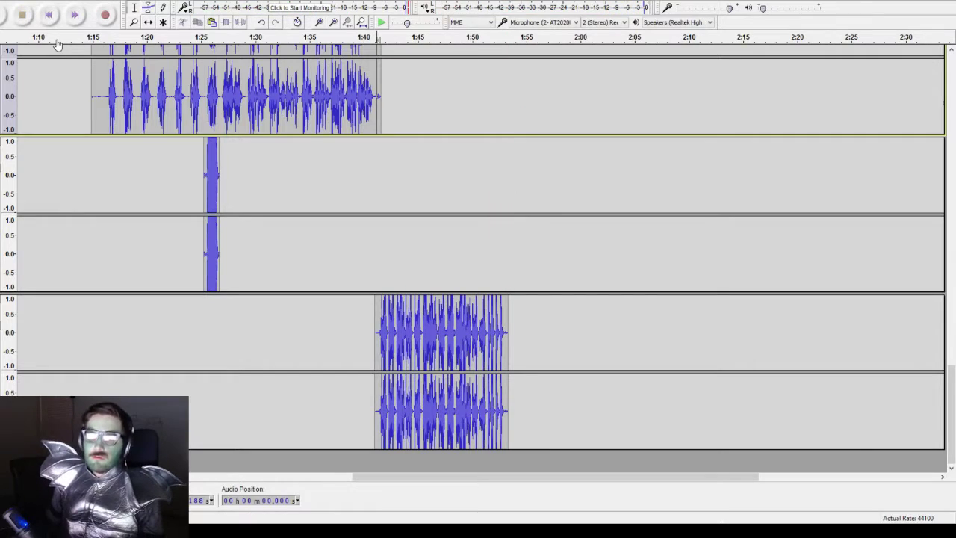
pyautogui.press('space')
pyautogui.press('space')
pyautogui.scroll(3, 269, 165)
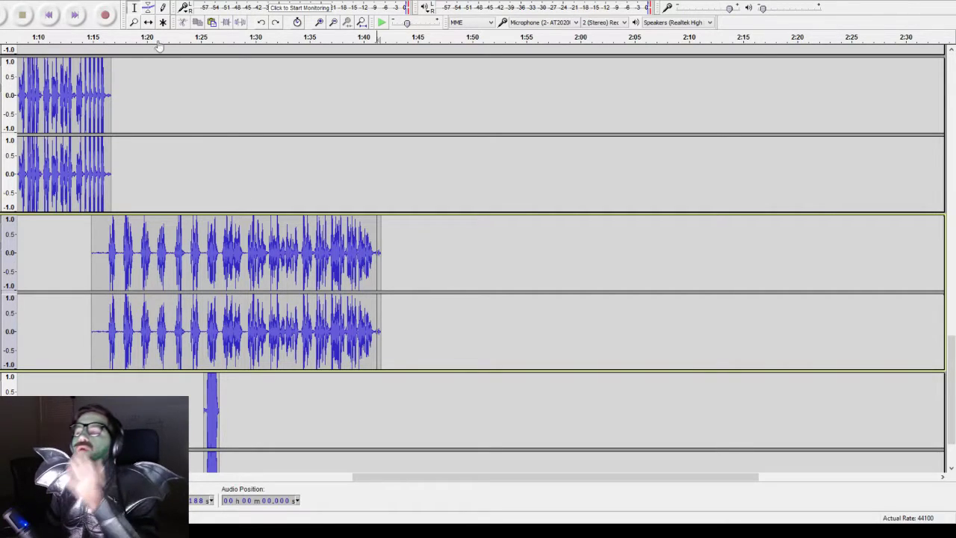
# - Try another take of the next vocals on a new track from about 1:41, and undo the recording
pyautogui.doubleClick(373, 246)
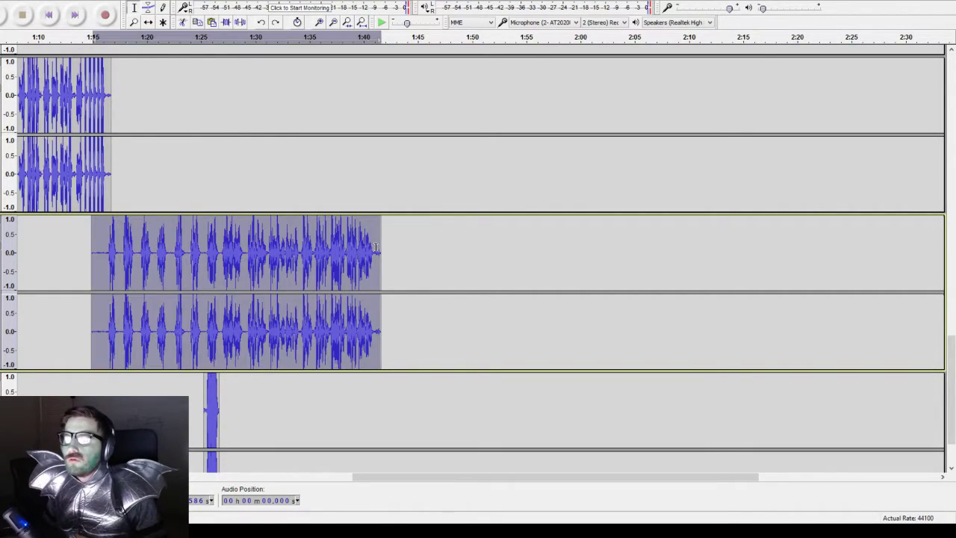
pyautogui.click(374, 247)
pyautogui.click(104, 15)
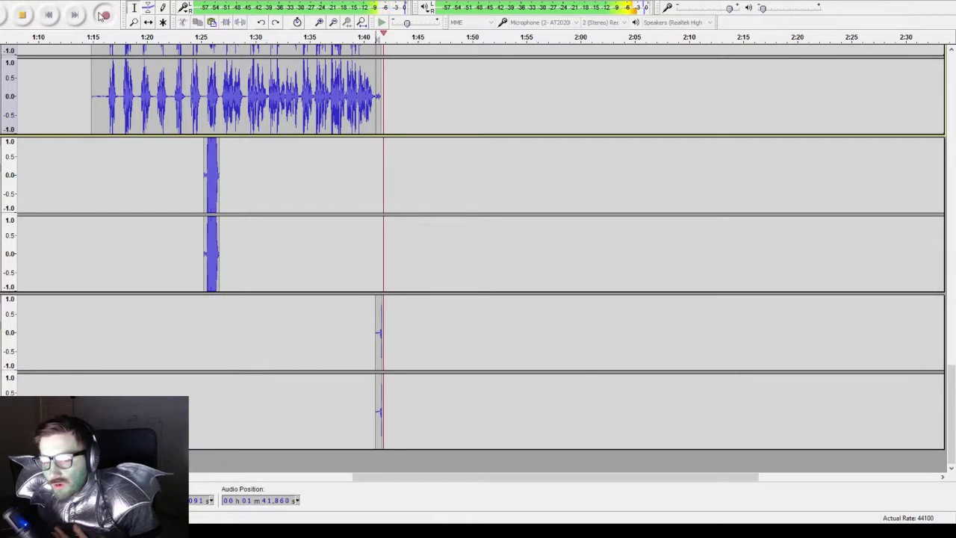
pyautogui.press('space')
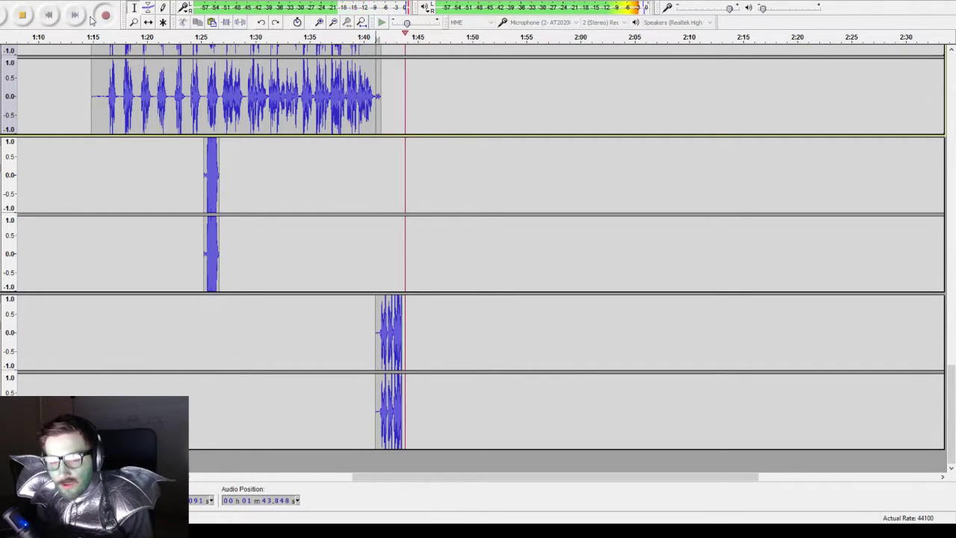
pyautogui.scroll(3, 292, 182)
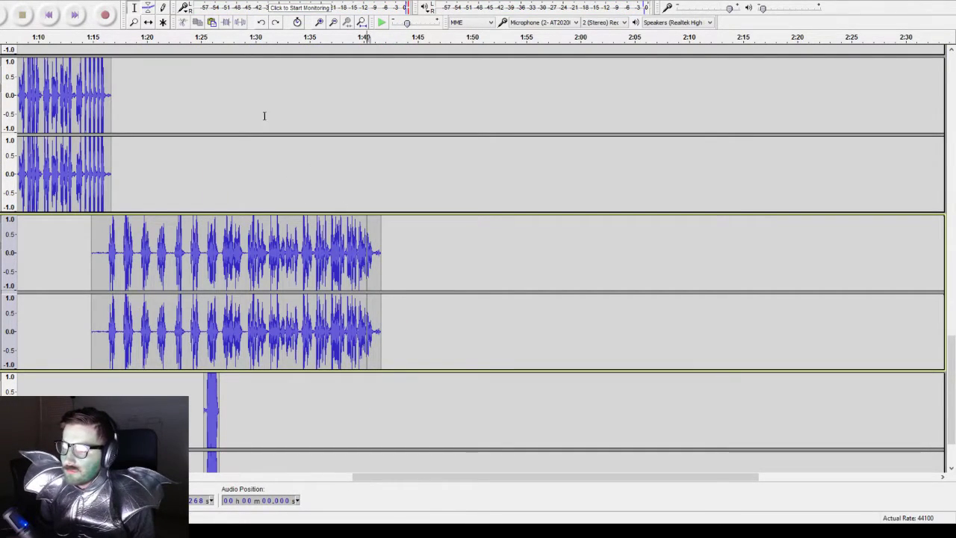
# - Record the next vocals on a new track from about 1:40 to about 1:53, and play the take back
pyautogui.press('r')
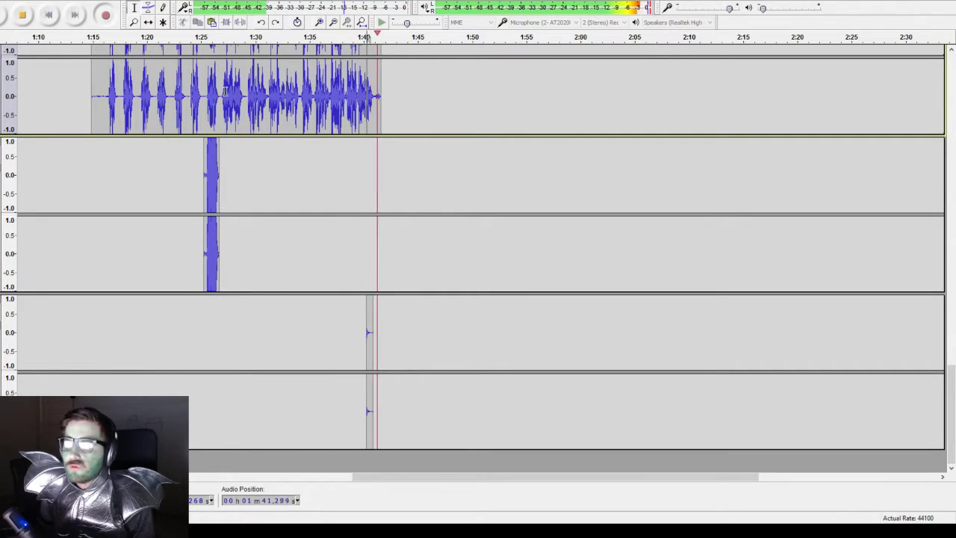
pyautogui.scroll(3, 326, 134)
pyautogui.click(103, 11)
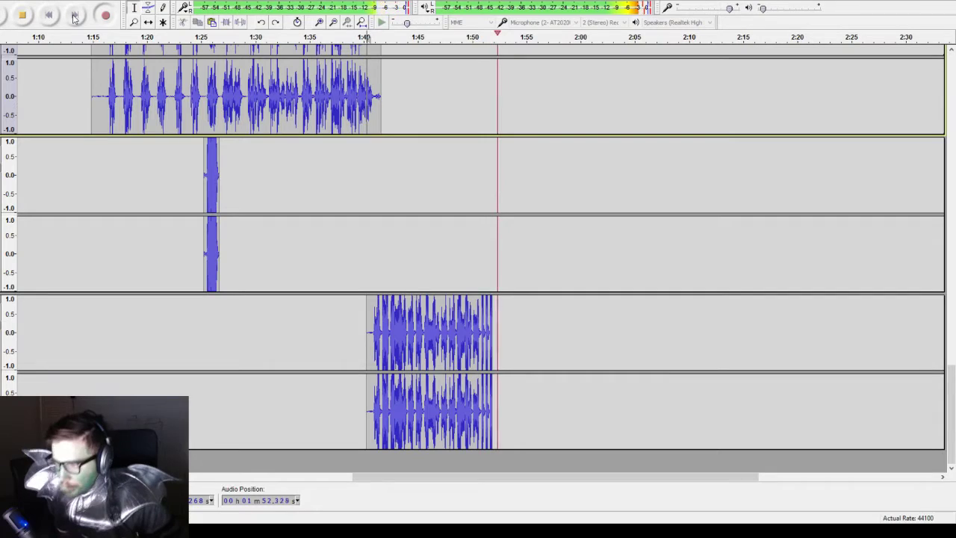
pyautogui.press('space')
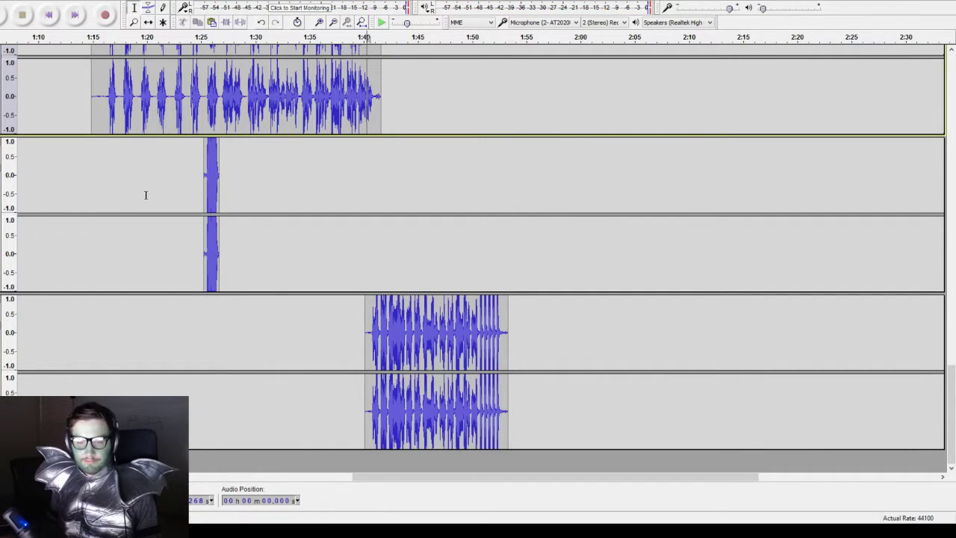
pyautogui.scroll(2, 338, 213)
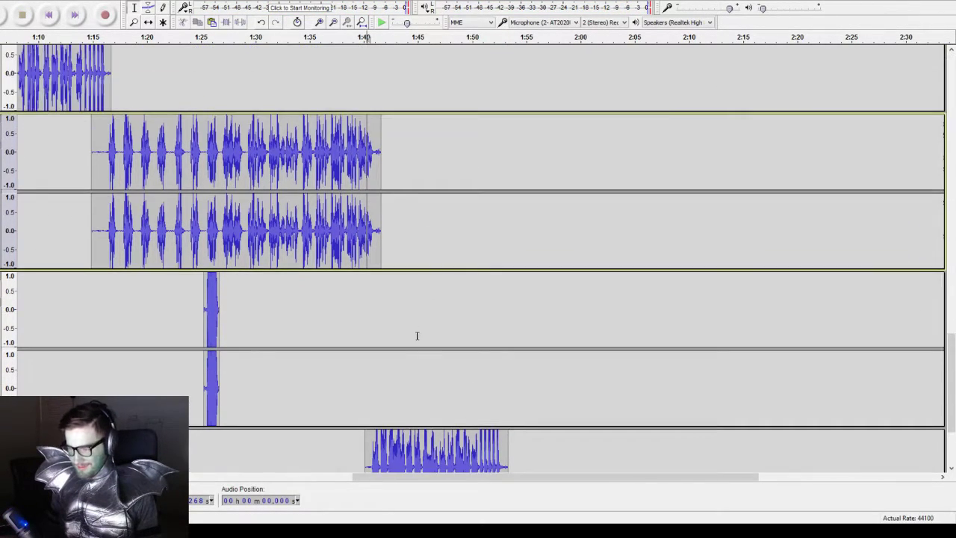
pyautogui.scroll(-2, 416, 335)
pyautogui.moveTo(367, 334); pyautogui.dragTo(506, 335)
pyautogui.press('space')
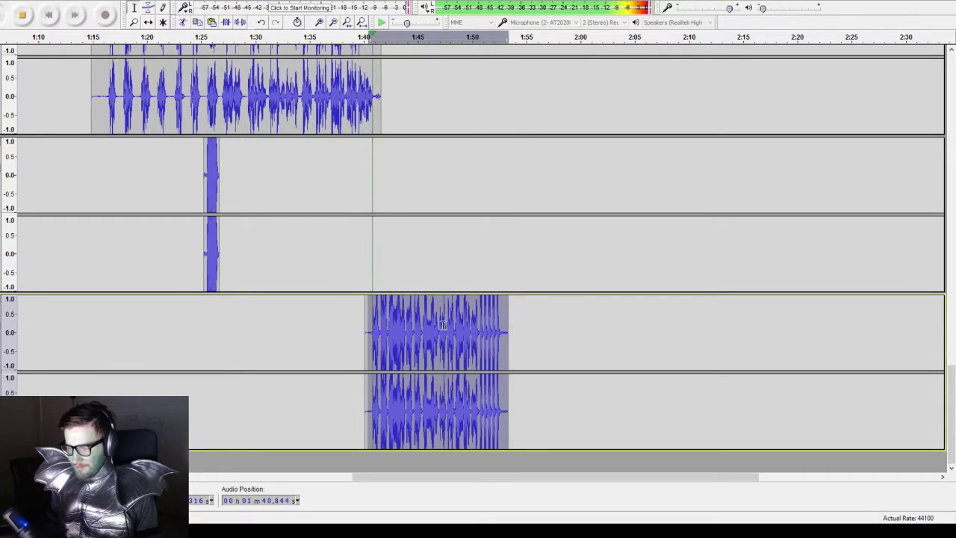
pyautogui.press('space')
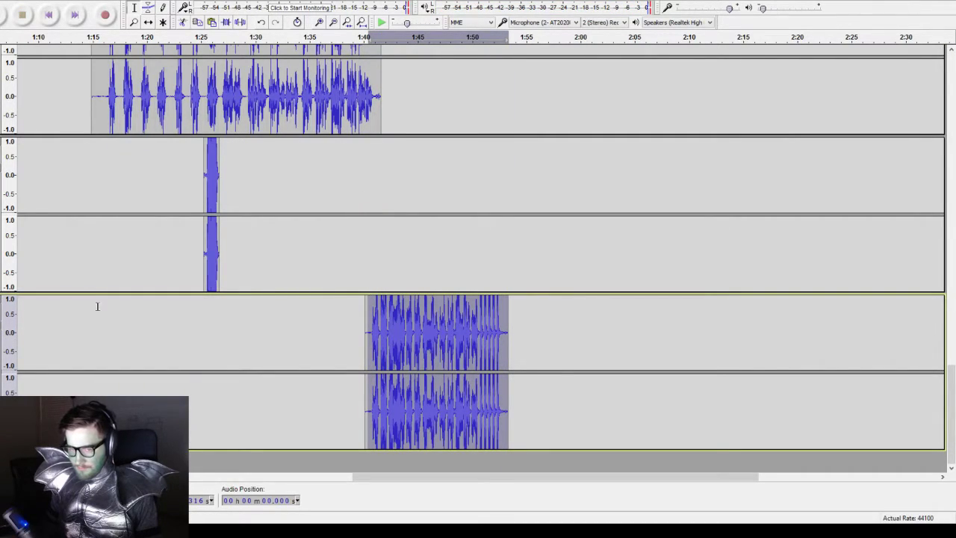
# - Return to the start of the song and play the backing track's intro to find where an intro vocal fits
pyautogui.click(151, 303)
pyautogui.scroll(5, 151, 303)
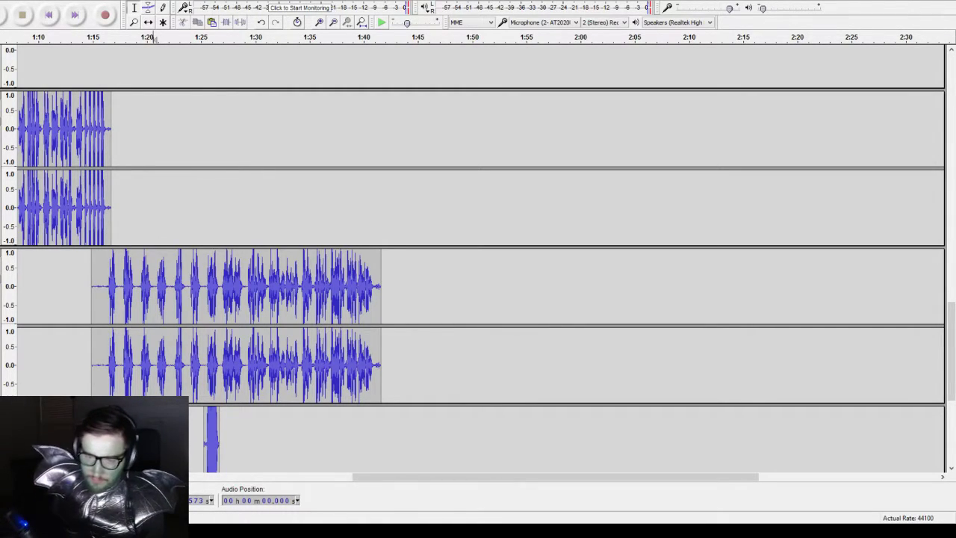
pyautogui.scroll(-1, 181, 205)
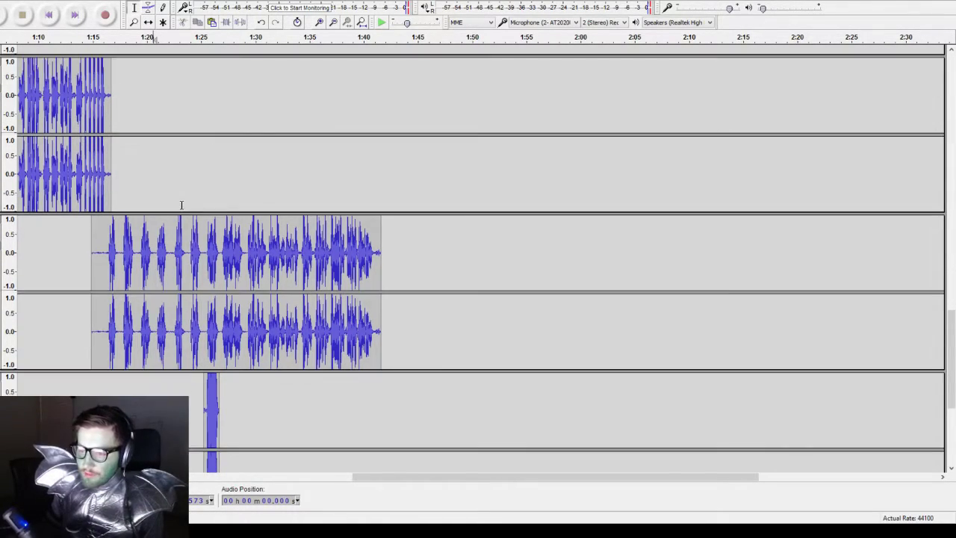
pyautogui.click(55, 18)
pyautogui.press('space')
pyautogui.scroll(8, 62, 202)
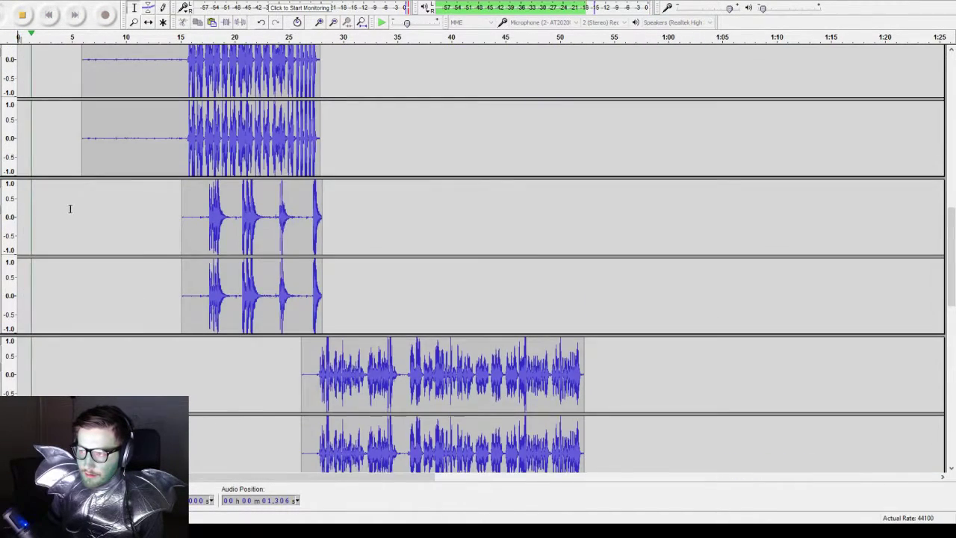
pyautogui.scroll(6, 69, 209)
pyautogui.scroll(10, 70, 202)
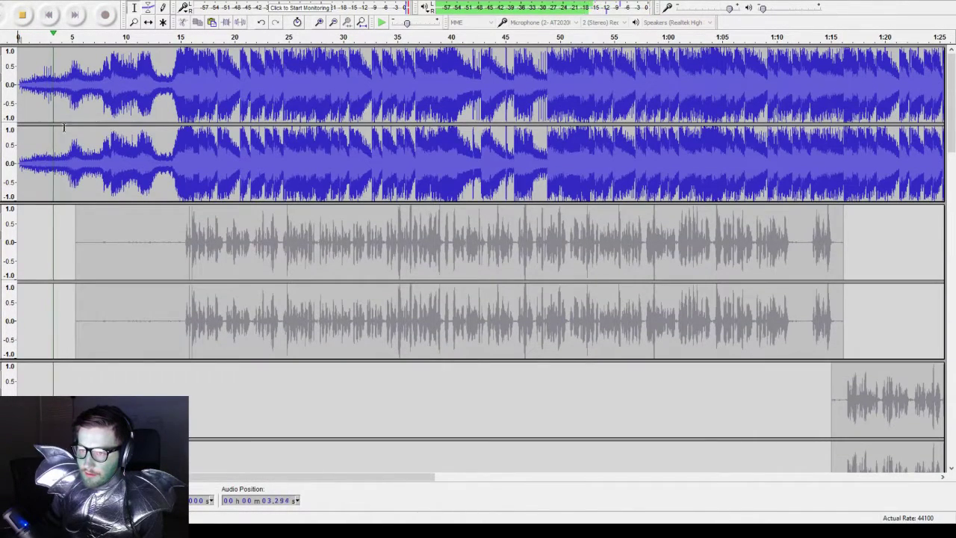
# - Record a short intro vocal on a new track from about 2 to about 7 seconds, and play it back
pyautogui.click(105, 16)
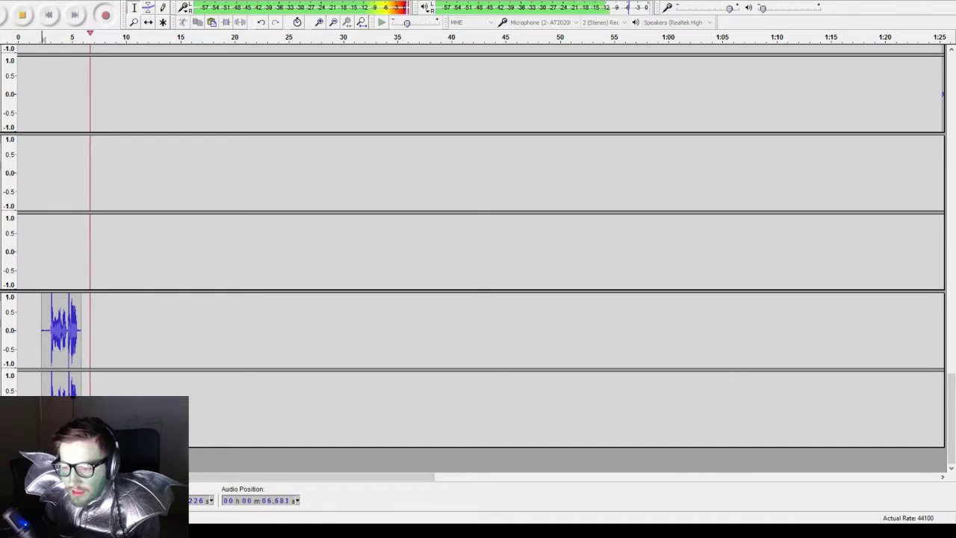
pyautogui.press('space')
pyautogui.press('space')
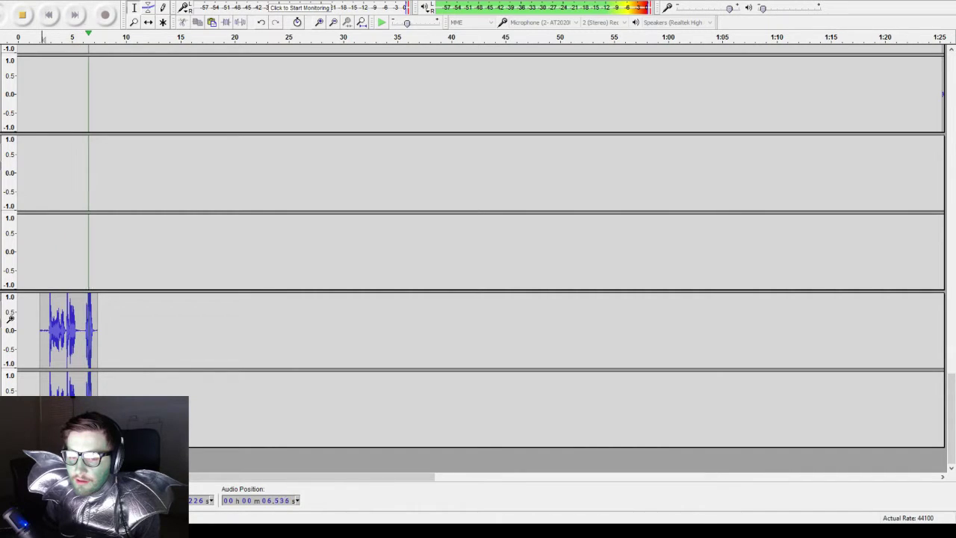
# - Play the song from the intro vocal to about 1:57, following the recorded vocals down through the tracks
pyautogui.scroll(10, 78, 306)
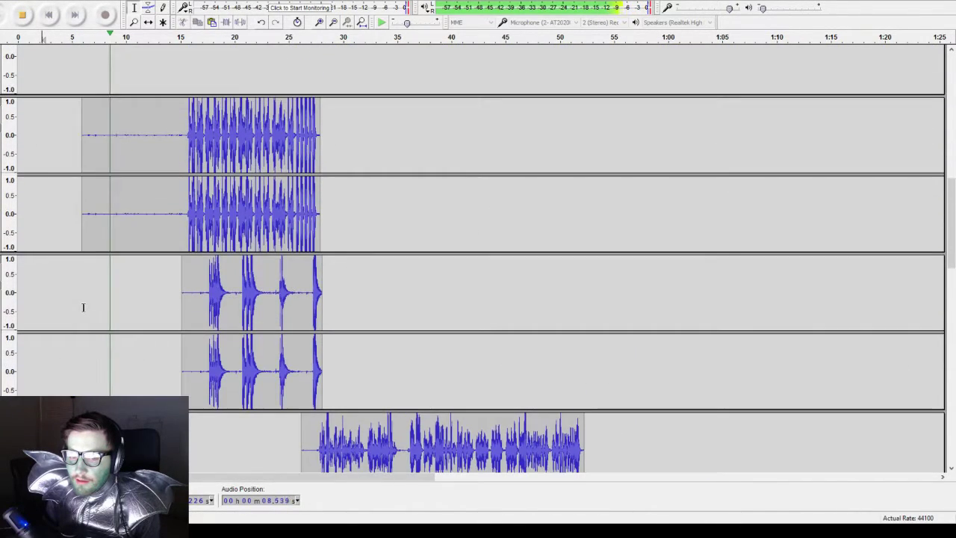
pyautogui.scroll(-3, 83, 306)
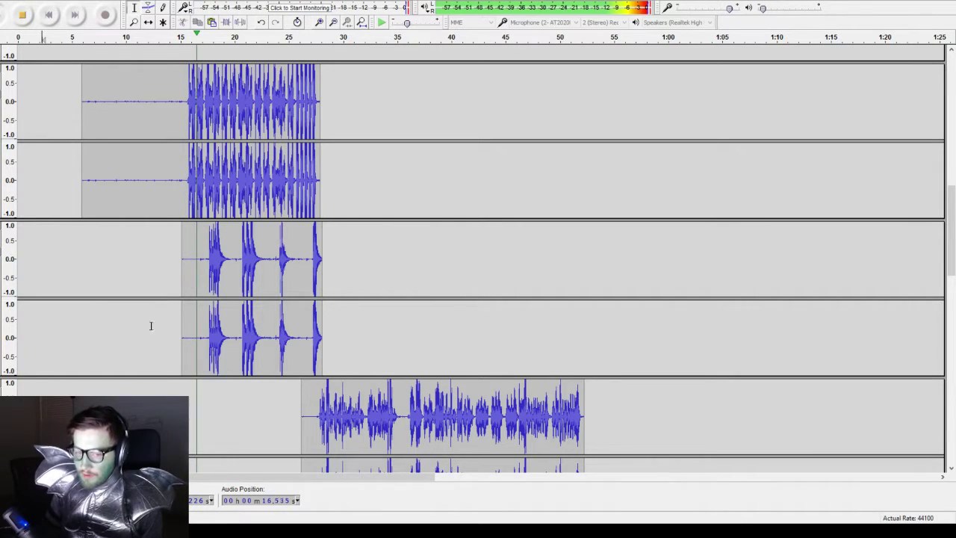
pyautogui.scroll(-6, 34, 329)
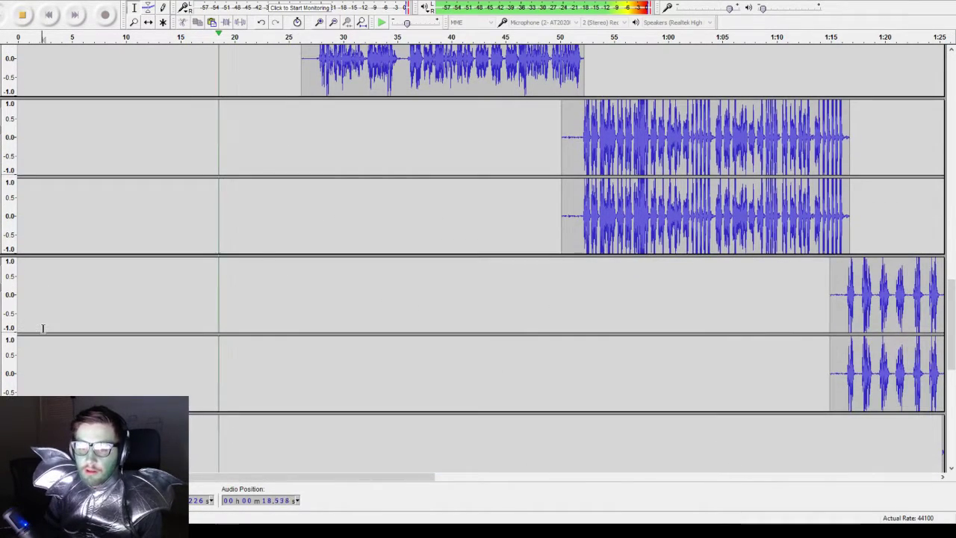
pyautogui.scroll(6, 111, 328)
pyautogui.scroll(-3, 113, 337)
pyautogui.scroll(6, 75, 356)
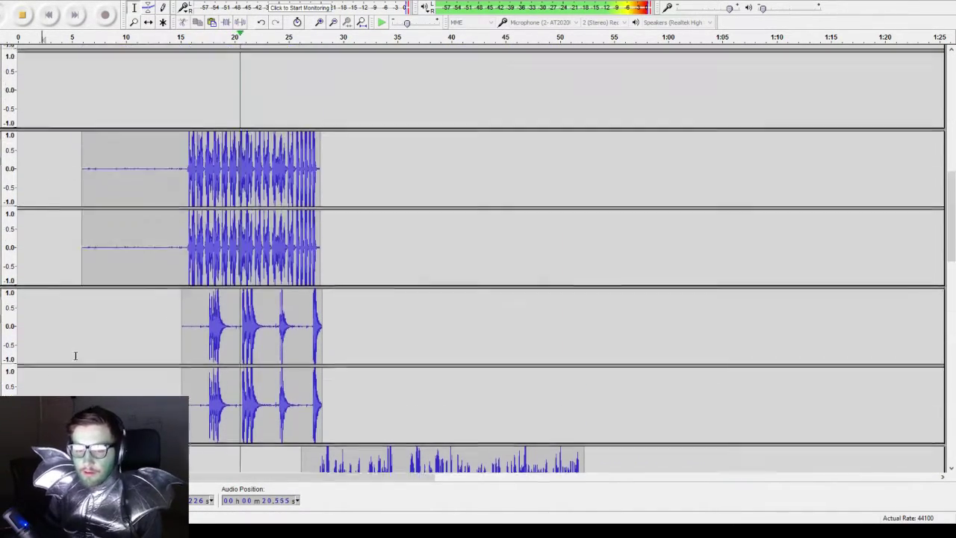
pyautogui.scroll(-4, 75, 355)
pyautogui.scroll(-9, 66, 356)
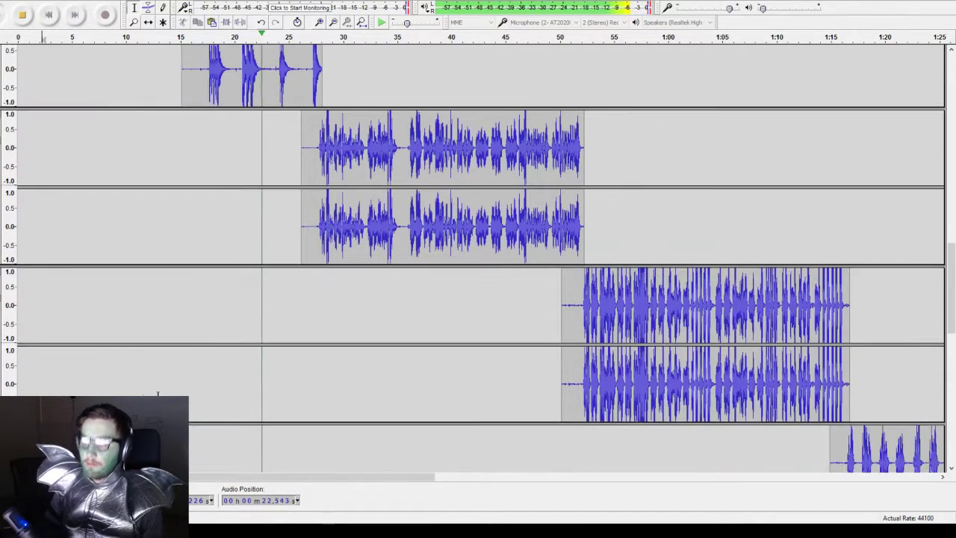
pyautogui.scroll(11, 183, 381)
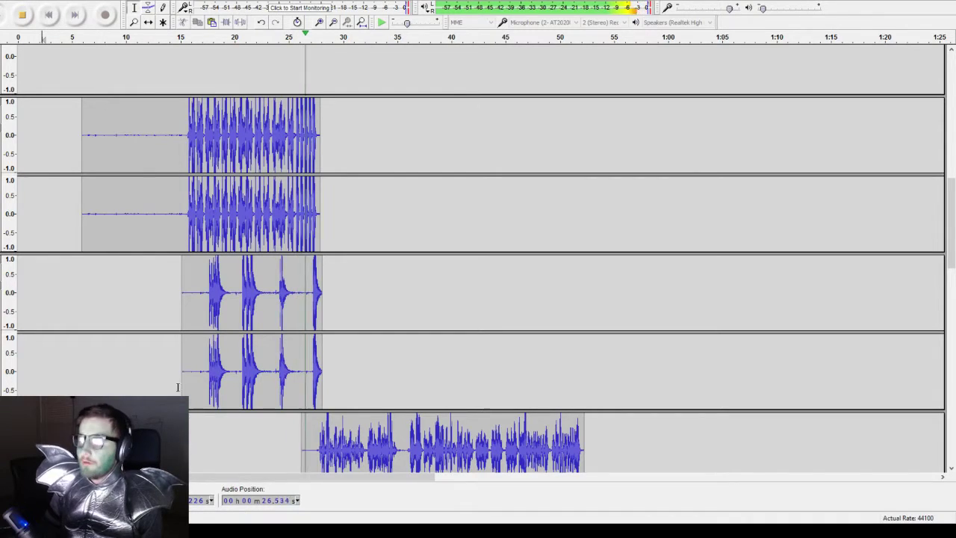
pyautogui.scroll(-3, 183, 372)
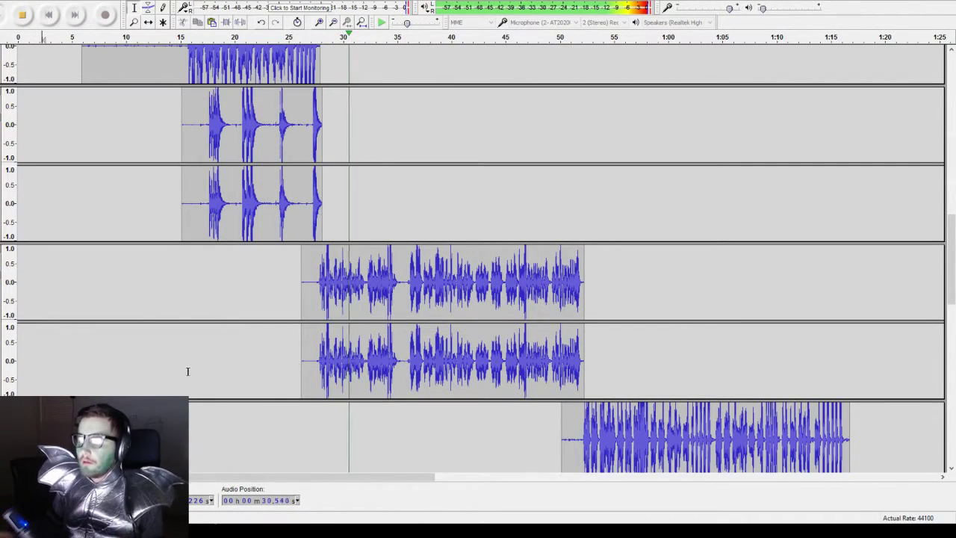
pyautogui.scroll(-3, 189, 382)
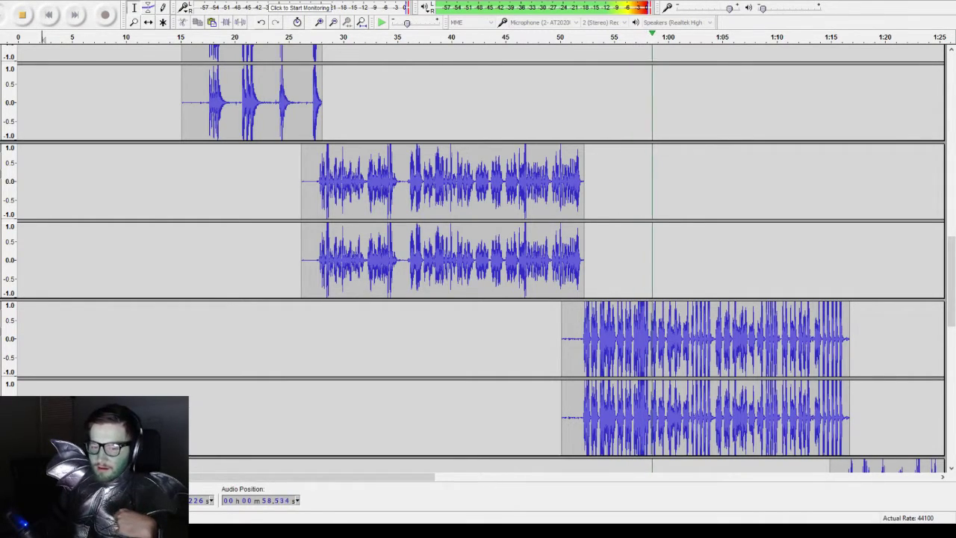
pyautogui.scroll(-3, 333, 241)
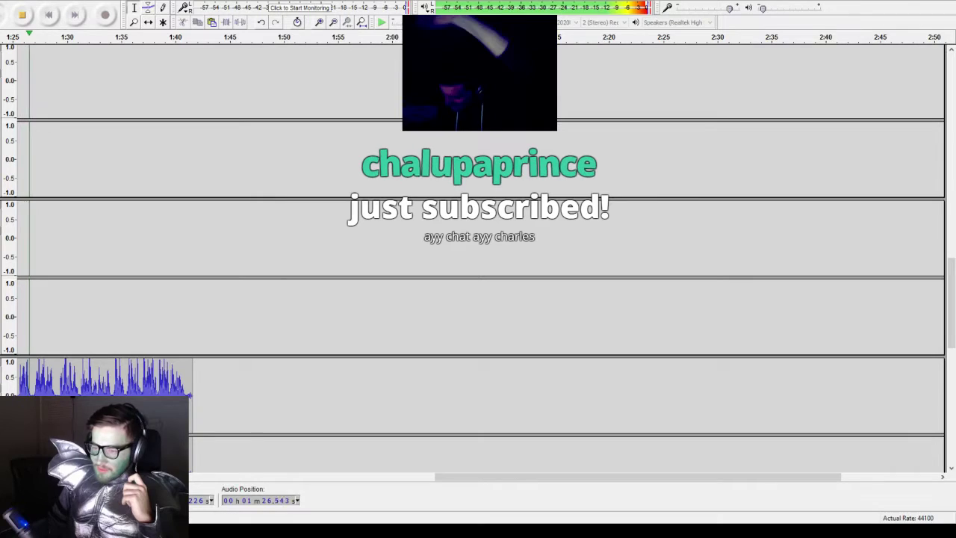
pyautogui.scroll(-5, 942, 381)
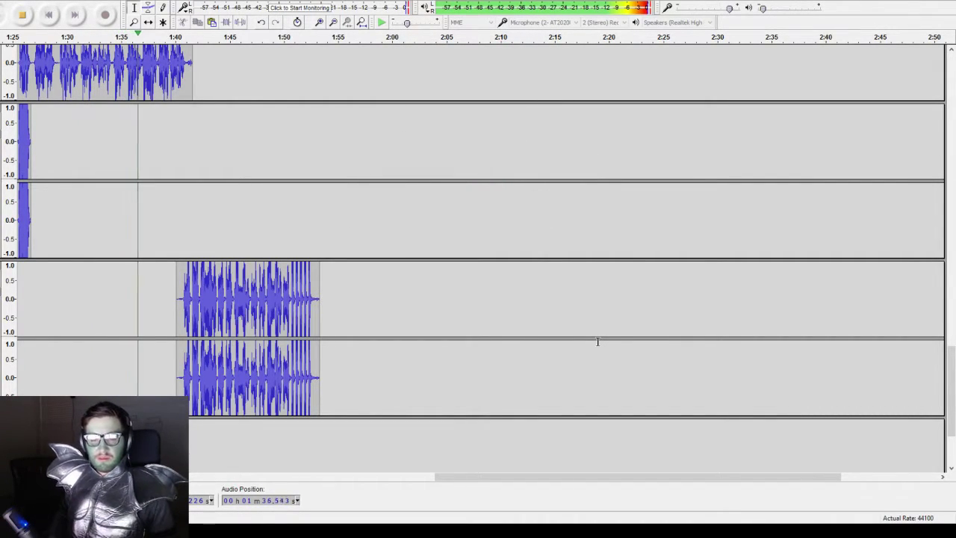
pyautogui.scroll(-3, 410, 349)
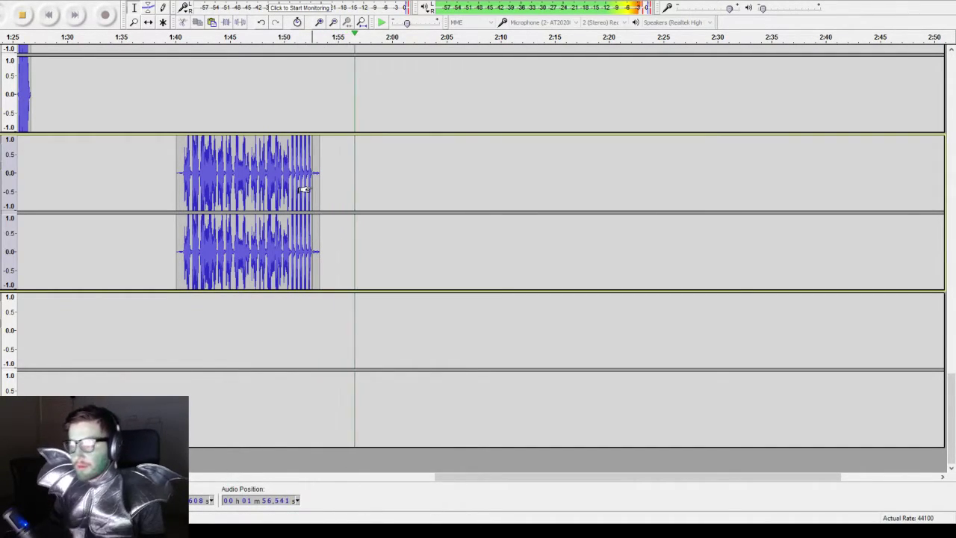
# - Record the next vocals on a new track from about 1:52 to about 2:18
pyautogui.scroll(6, 306, 239)
pyautogui.scroll(-4, 314, 310)
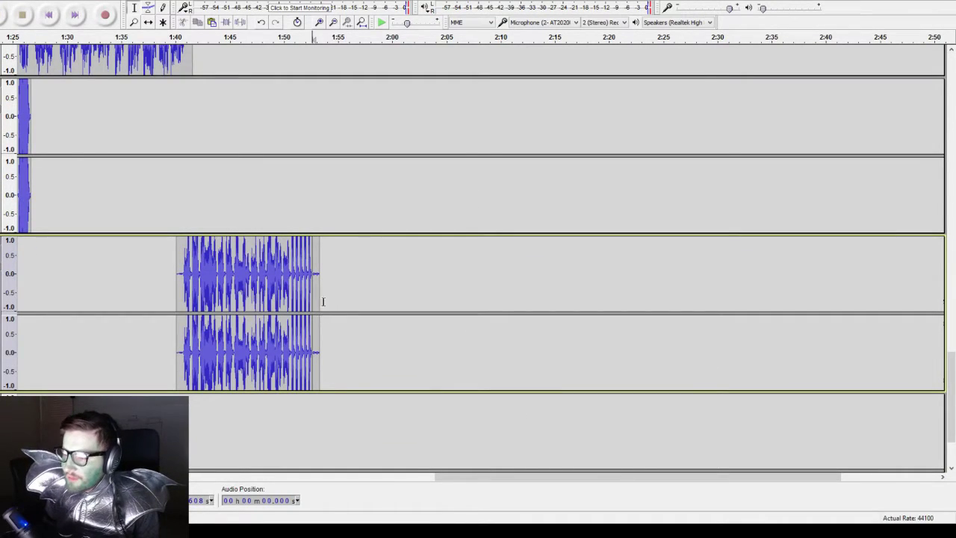
pyautogui.click(106, 15)
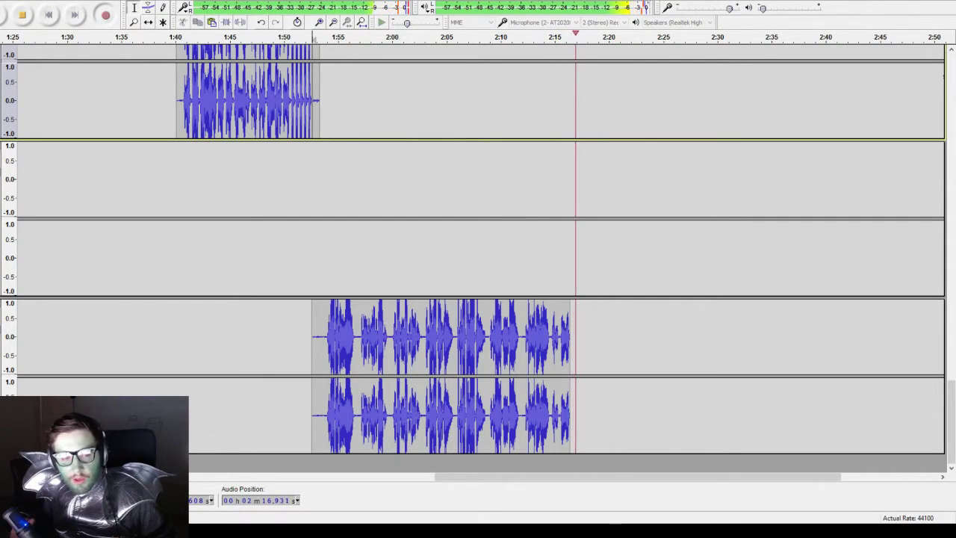
pyautogui.press('space')
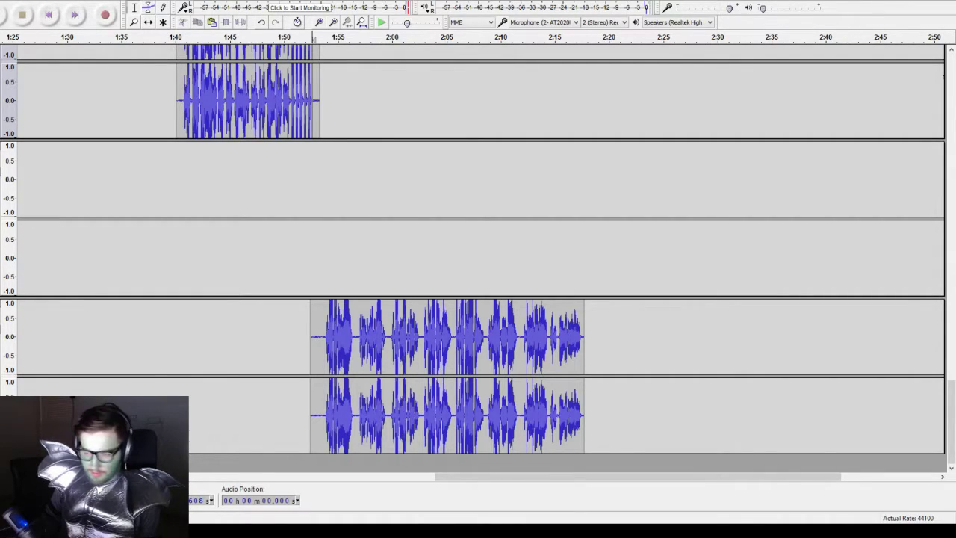
# - Play back the new take from about 1:54, and select its vocals from about 1:53 to about 2:18
pyautogui.click(581, 384)
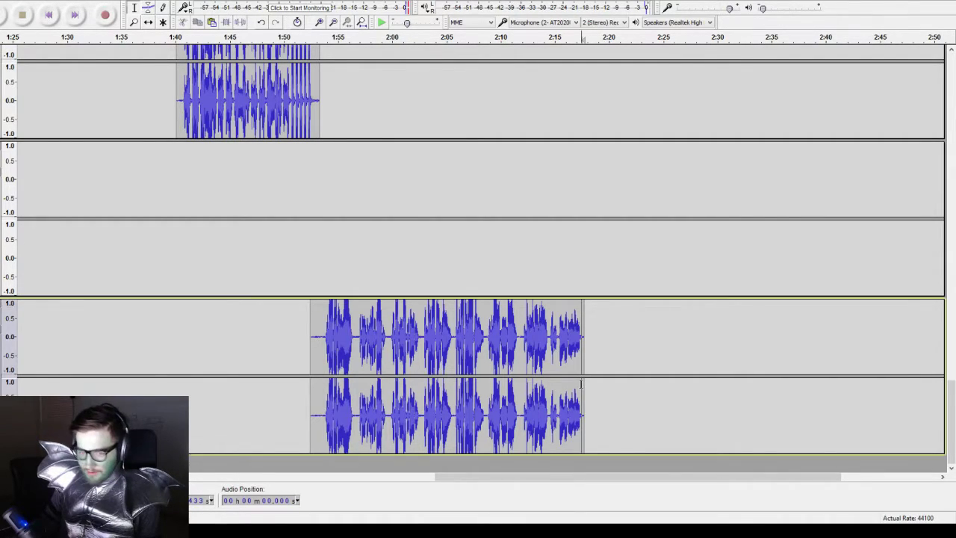
pyautogui.click(573, 338)
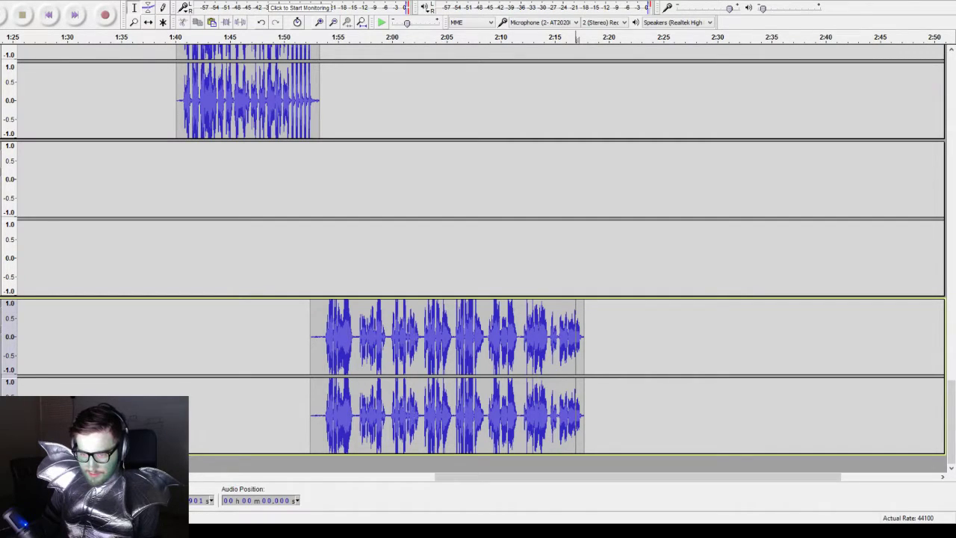
pyautogui.click(328, 348)
pyautogui.press('space')
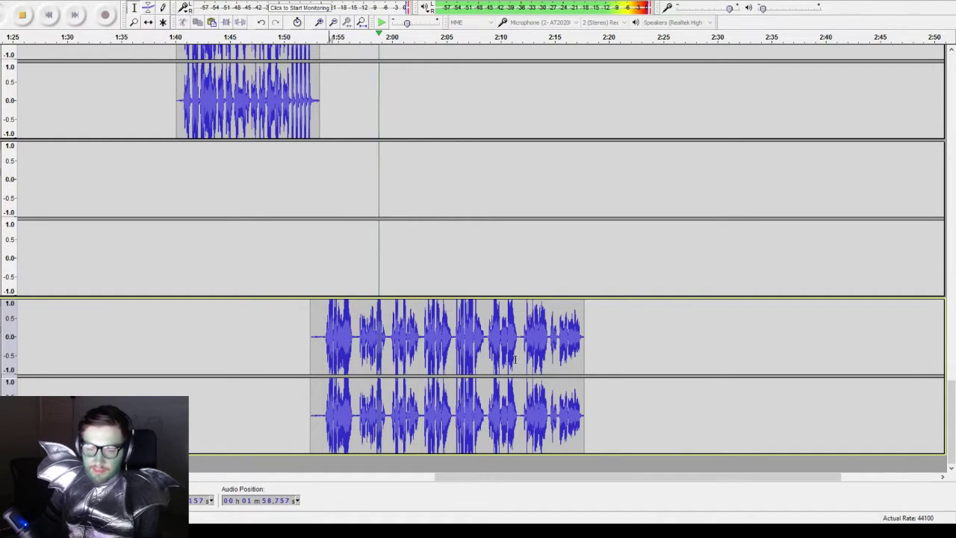
pyautogui.press('space')
pyautogui.moveTo(584, 355)
pyautogui.mouseDown()
pyautogui.moveTo(327, 355)
pyautogui.moveTo(588, 354)
pyautogui.mouseUp()
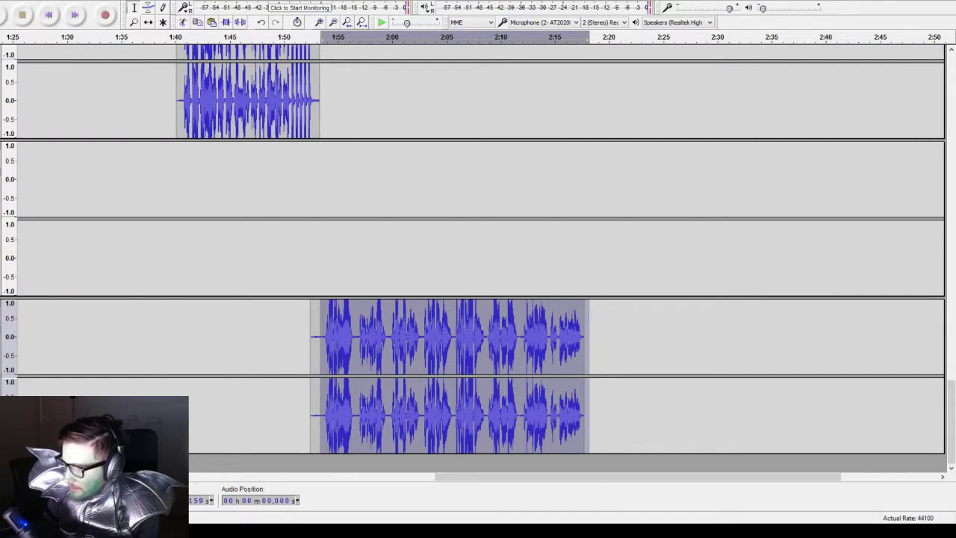
pyautogui.press('space')
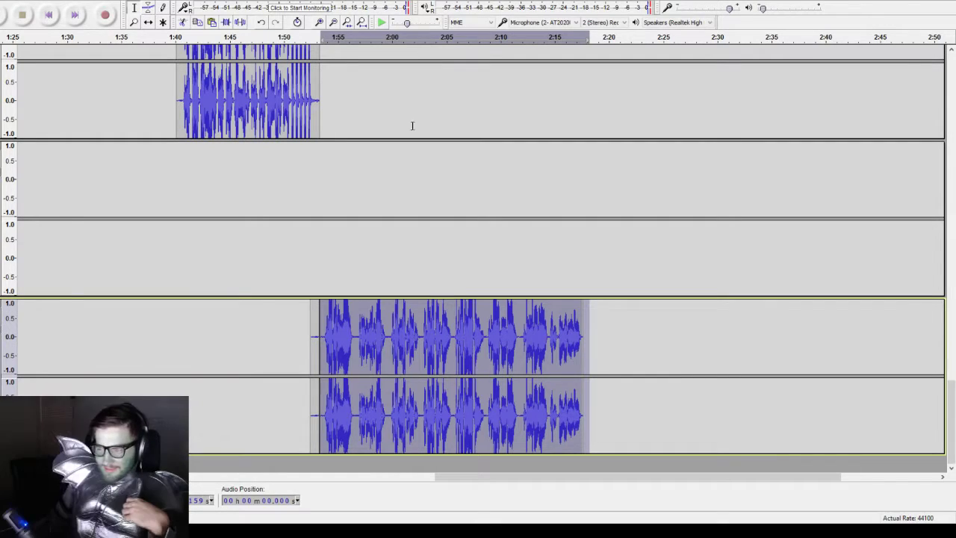
# - Record the closing vocals on a new track from about 2:17 to about 2:39, over the backing track's fade-out
pyautogui.click(585, 338)
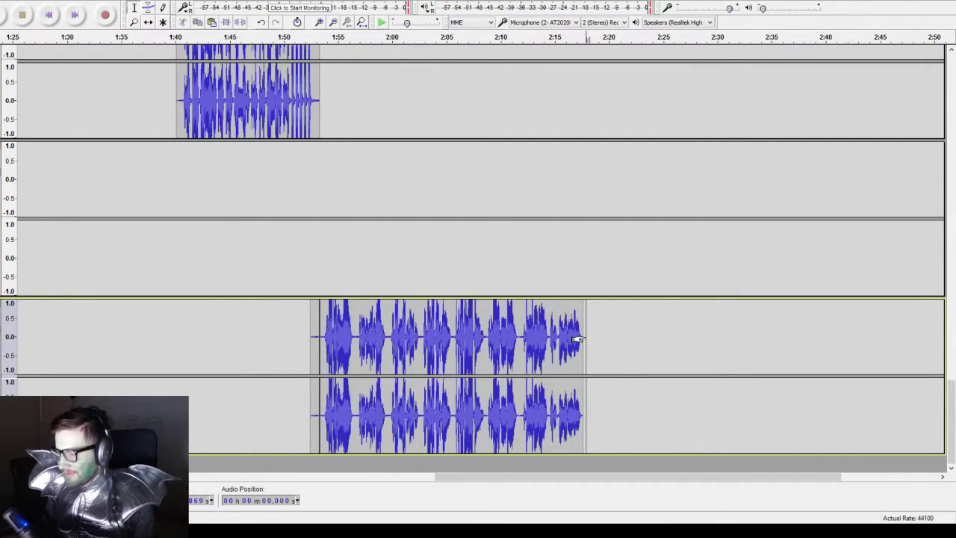
pyautogui.click(105, 16)
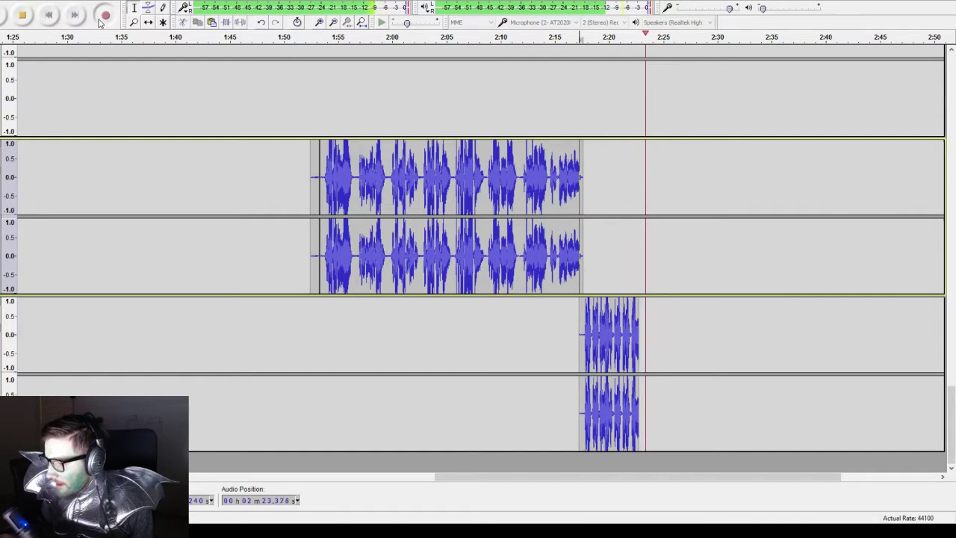
pyautogui.scroll(10, 239, 142)
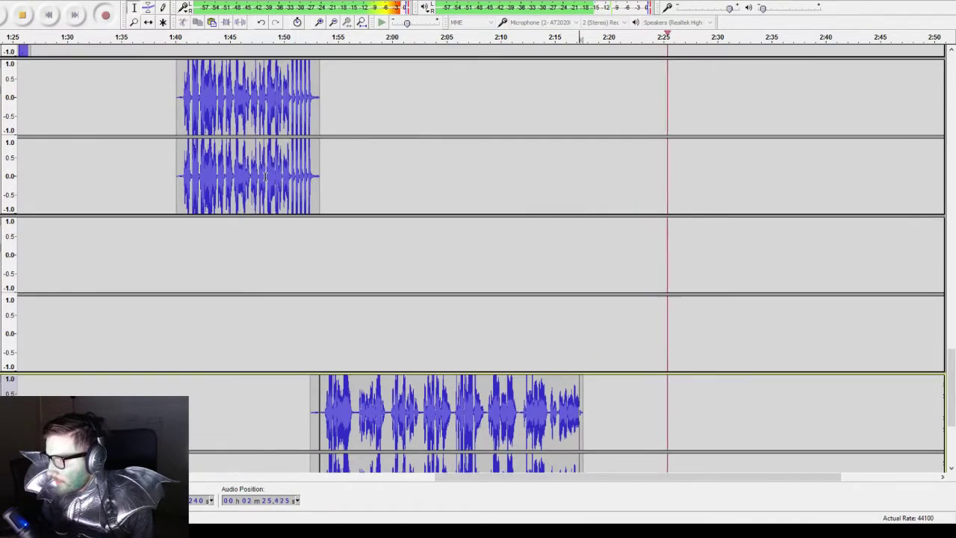
pyautogui.scroll(5, 208, 123)
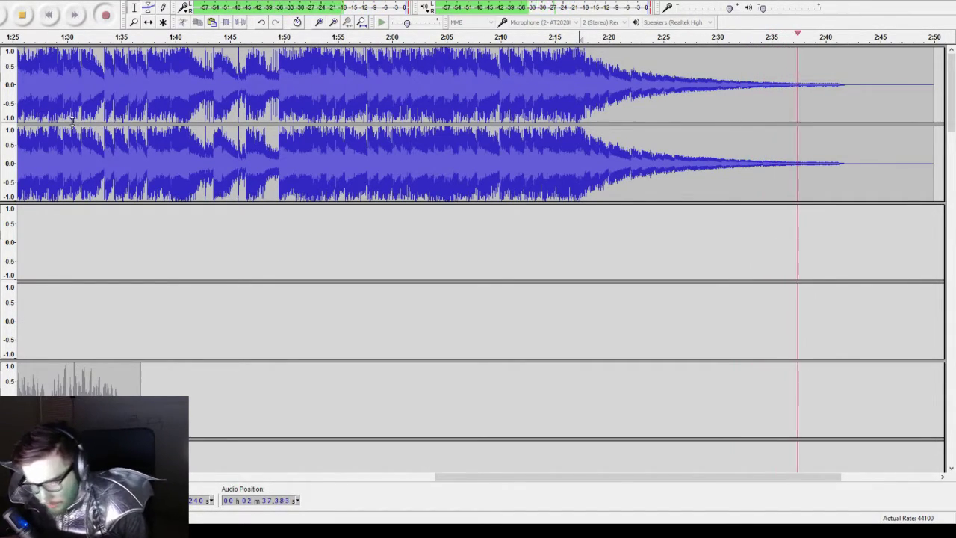
pyautogui.press('space')
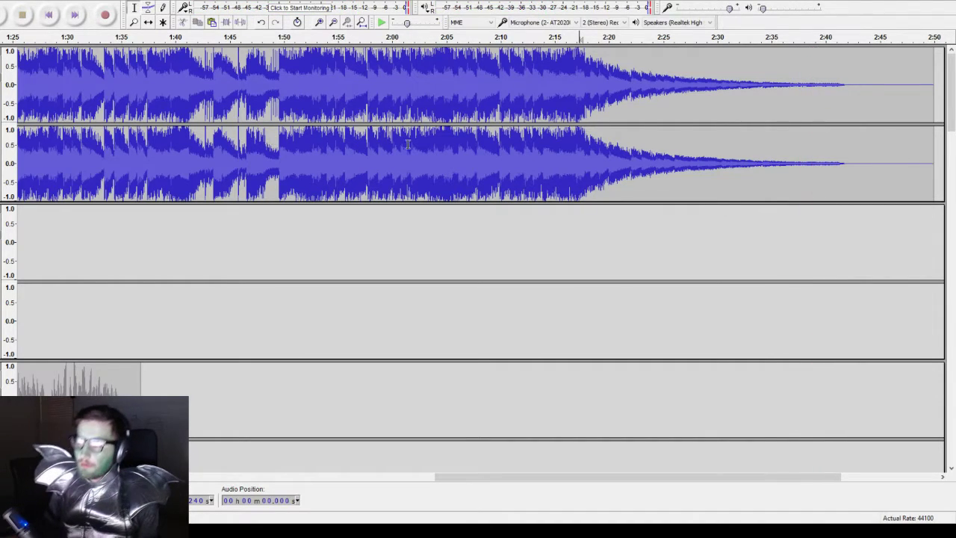
# - Examine how the recorded vocal clips are laid out across all tracks over the whole length of the song
pyautogui.scroll(-15, 453, 174)
pyautogui.scroll(-5, 465, 248)
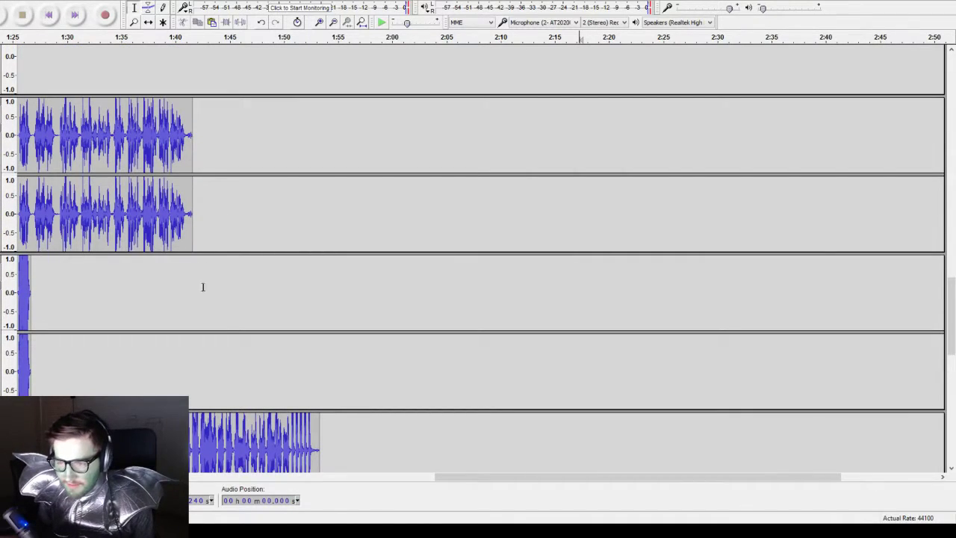
pyautogui.moveTo(470, 476); pyautogui.dragTo(179, 459)
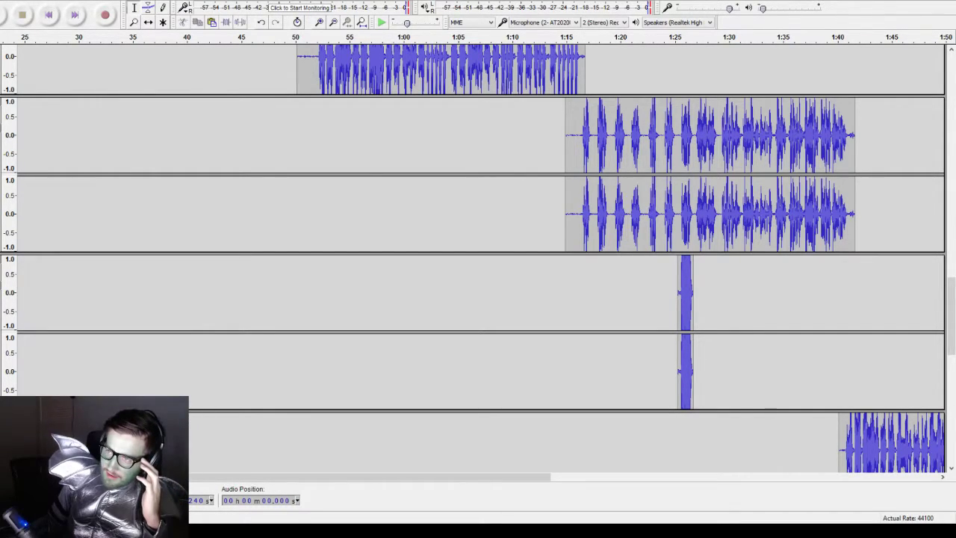
pyautogui.scroll(-10, 291, 180)
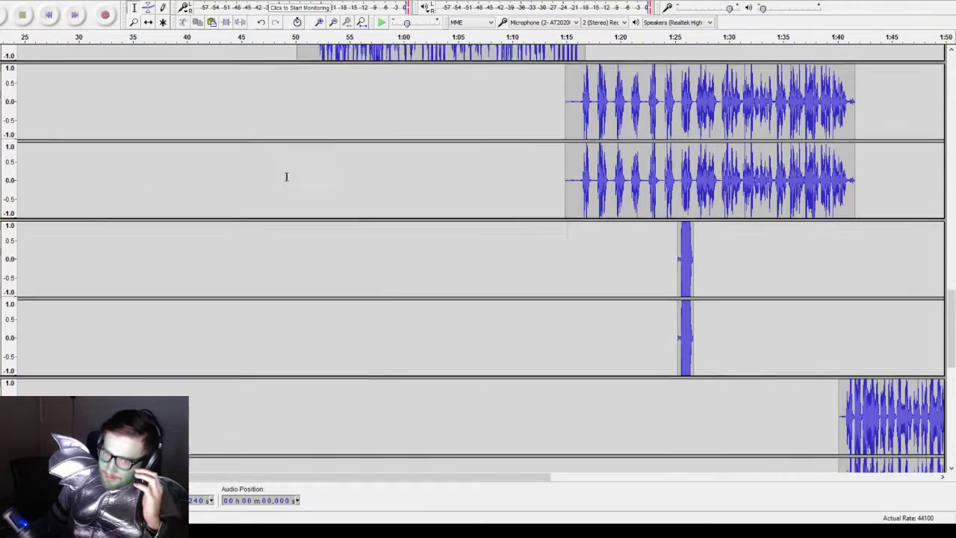
pyautogui.scroll(-3, 312, 186)
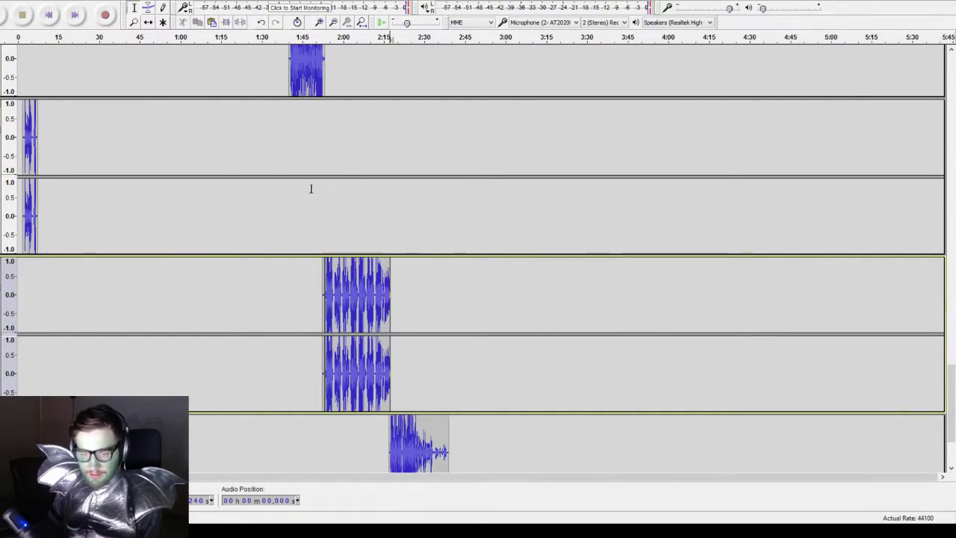
pyautogui.hscroll(5, 301, 188)
pyautogui.scroll(3, 303, 246)
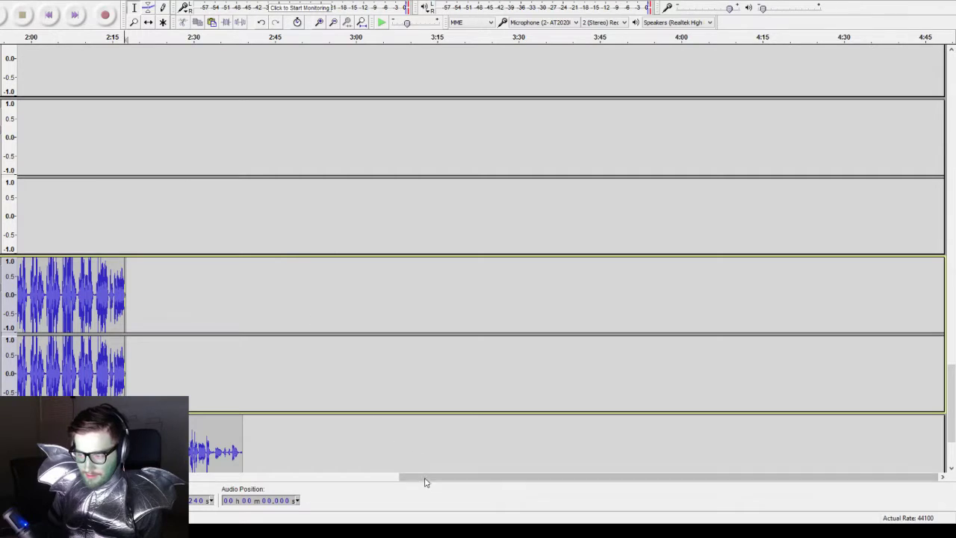
pyautogui.click(389, 486)
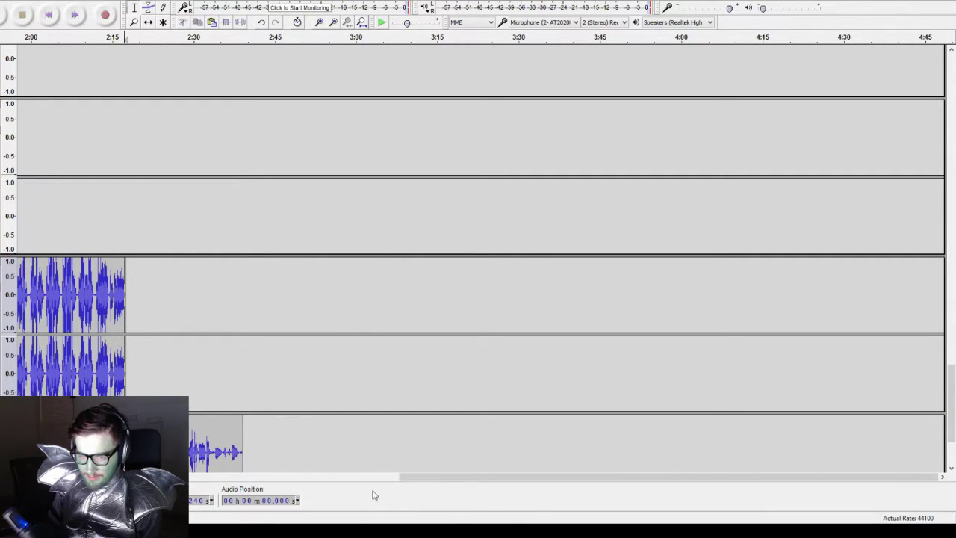
pyautogui.hscroll(-5, 324, 475)
# - Play the mix briefly from about 1:22 and from about 0:52 to check the vocals recorded there
pyautogui.click(281, 351)
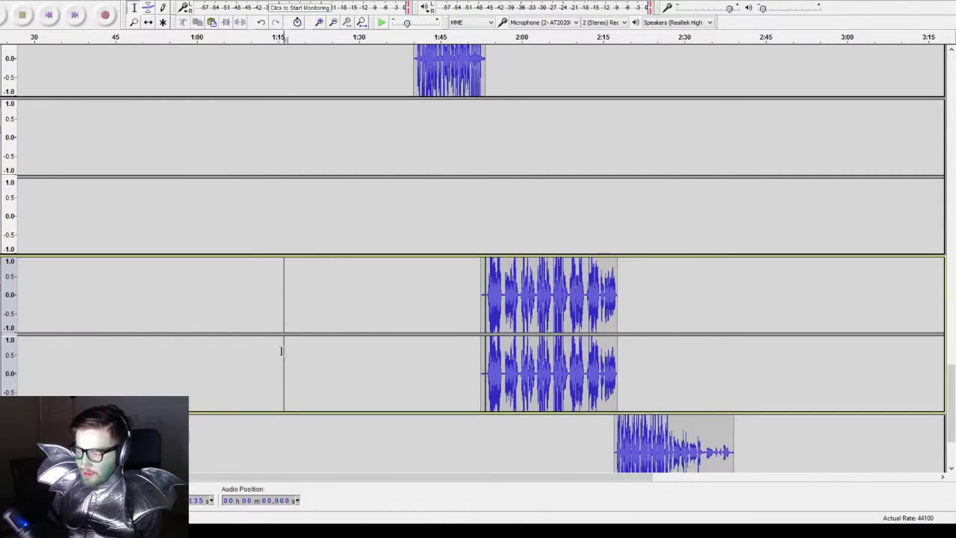
pyautogui.scroll(5, 283, 351)
pyautogui.click(312, 254)
pyautogui.press('space')
pyautogui.scroll(4, 299, 256)
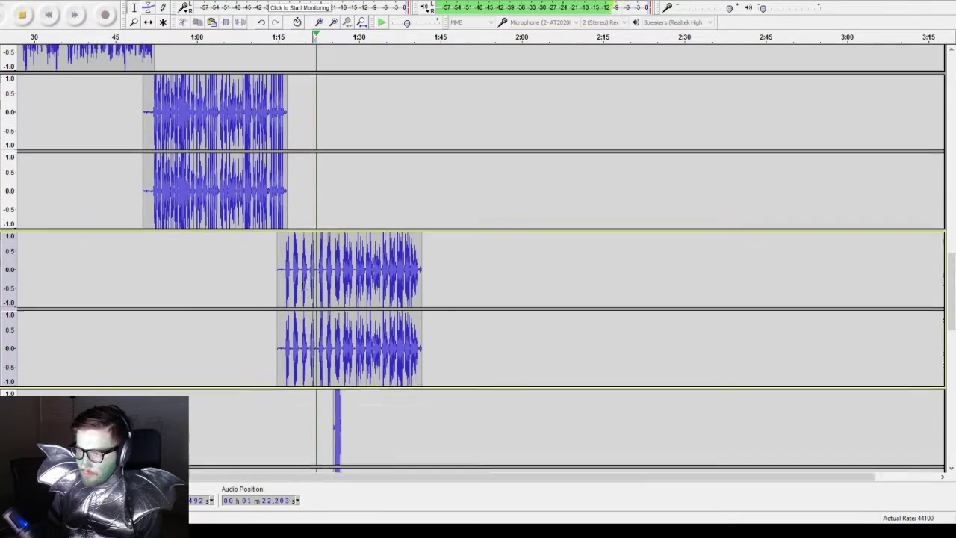
pyautogui.click(154, 254)
pyautogui.scroll(-10, 336, 352)
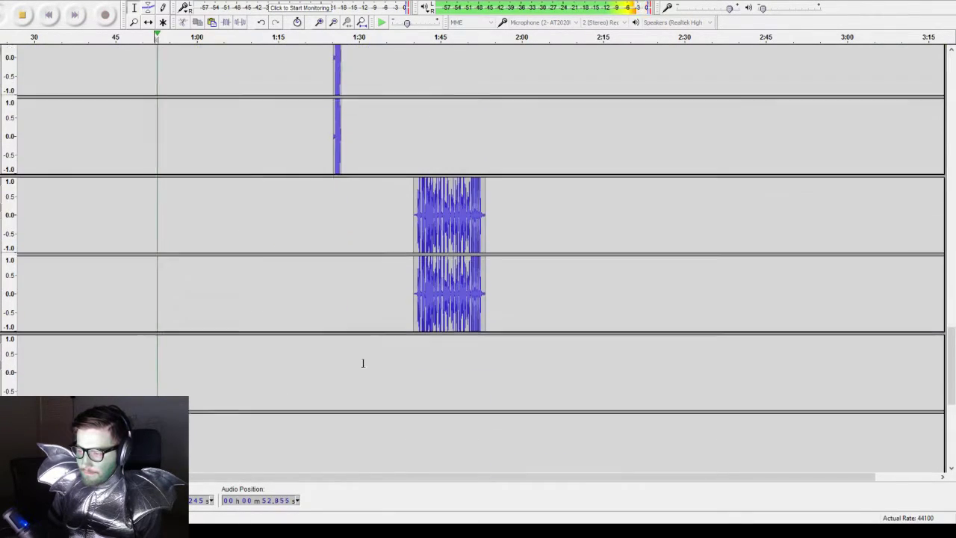
pyautogui.scroll(10, 332, 359)
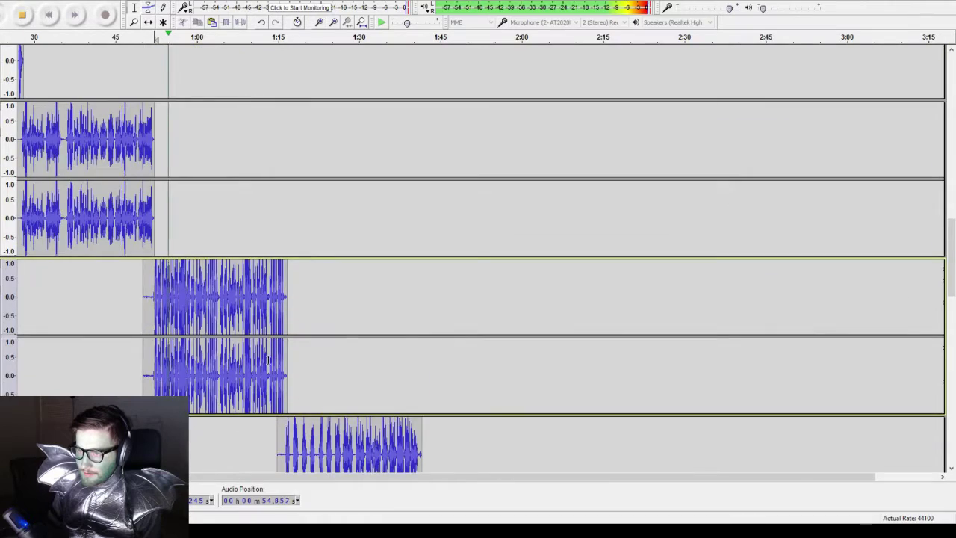
pyautogui.press('space')
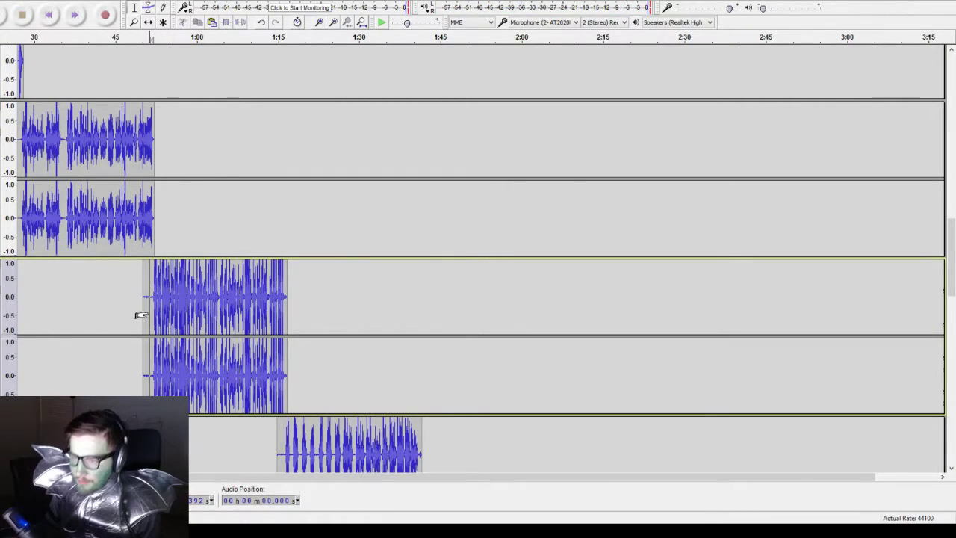
# - Record additional short vocal bursts on a new track from about 0:52 to about 1:16, over the existing vocals
pyautogui.press('space')
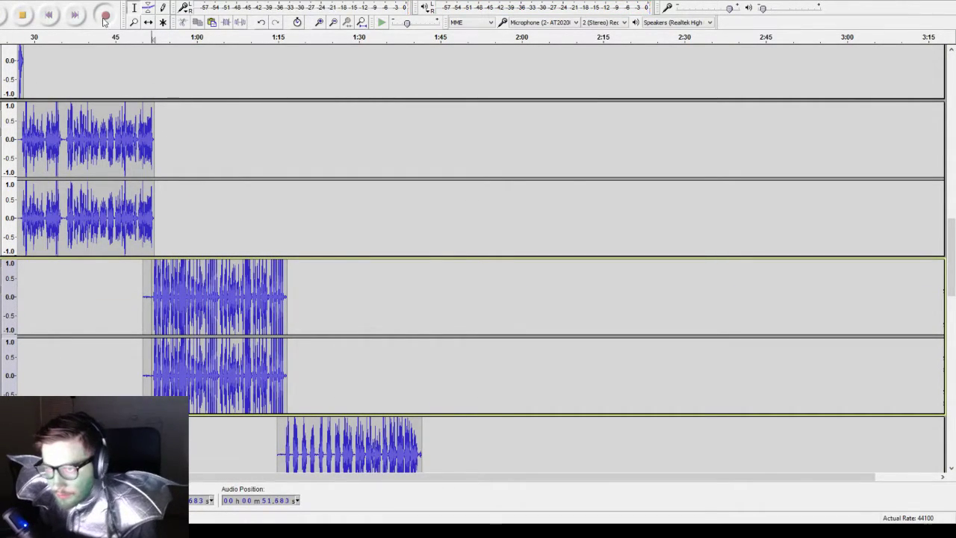
pyautogui.scroll(-10, 154, 219)
pyautogui.scroll(10, 154, 219)
pyautogui.scroll(5, 154, 219)
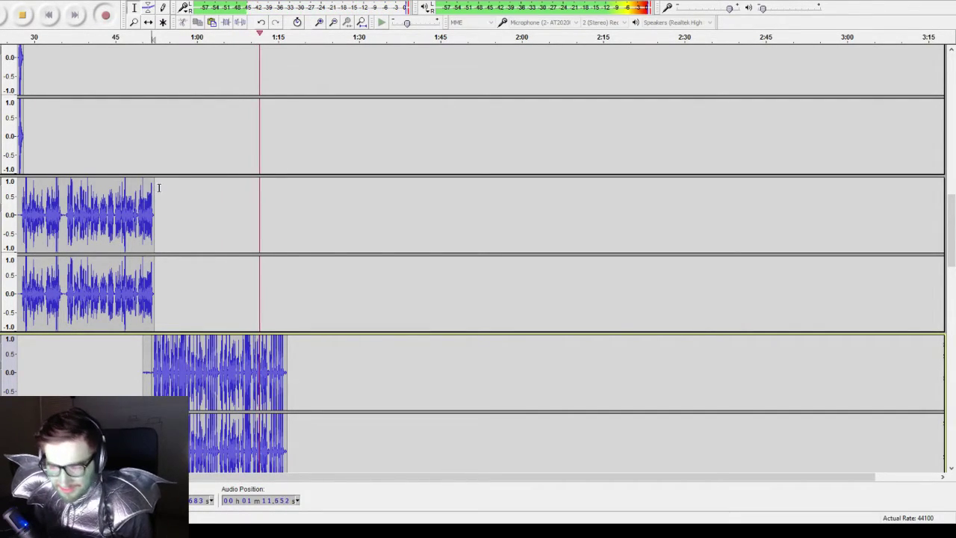
pyautogui.scroll(-5, 149, 185)
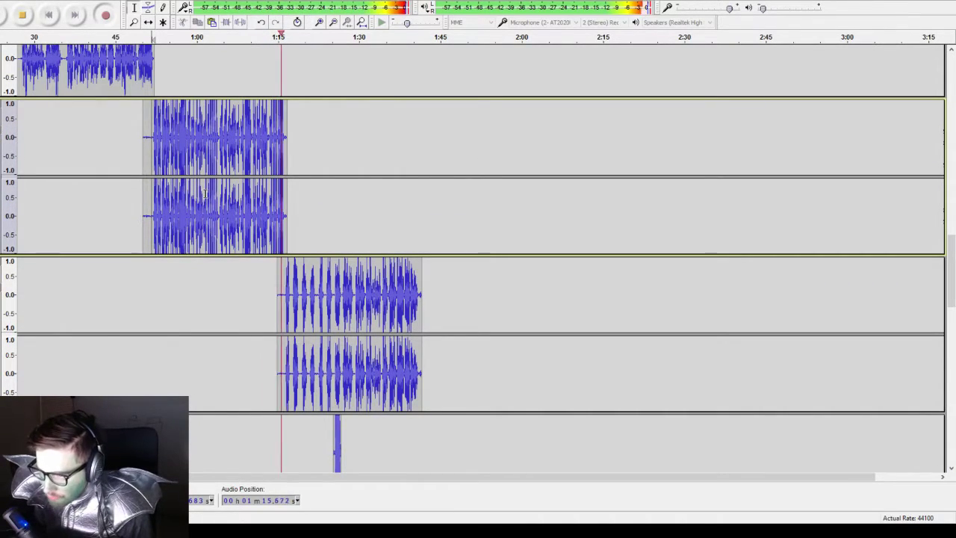
pyautogui.press('space')
# - Record additional vocal bursts on another new track from about 0:27 to about 0:43, over the earlier vocal section
pyautogui.scroll(4, 183, 231)
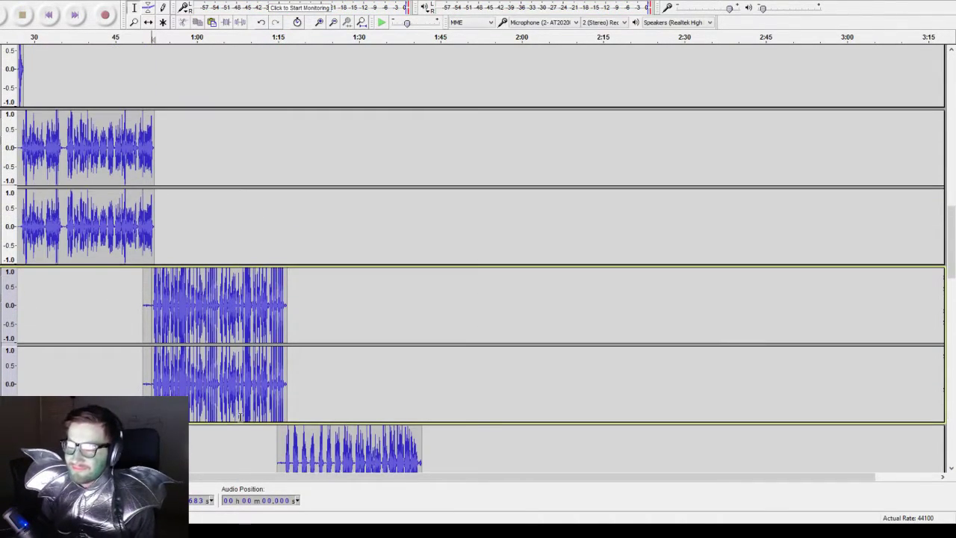
pyautogui.hscroll(-3, 252, 433)
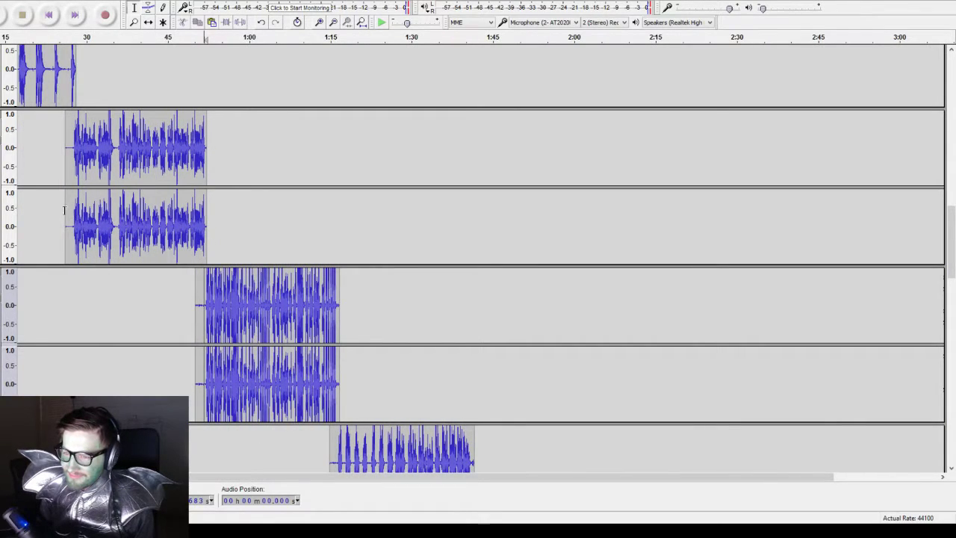
pyautogui.press('space')
pyautogui.click(106, 21)
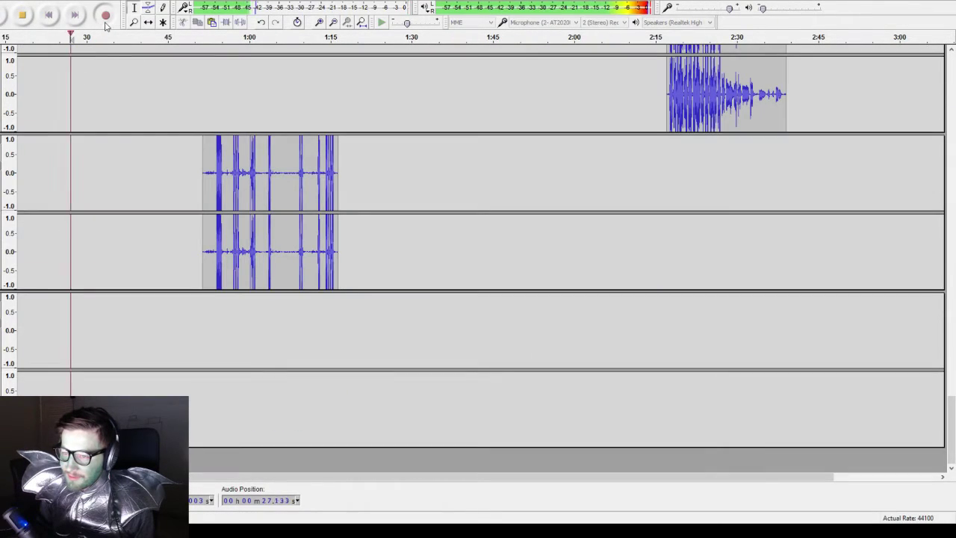
pyautogui.scroll(10, 113, 112)
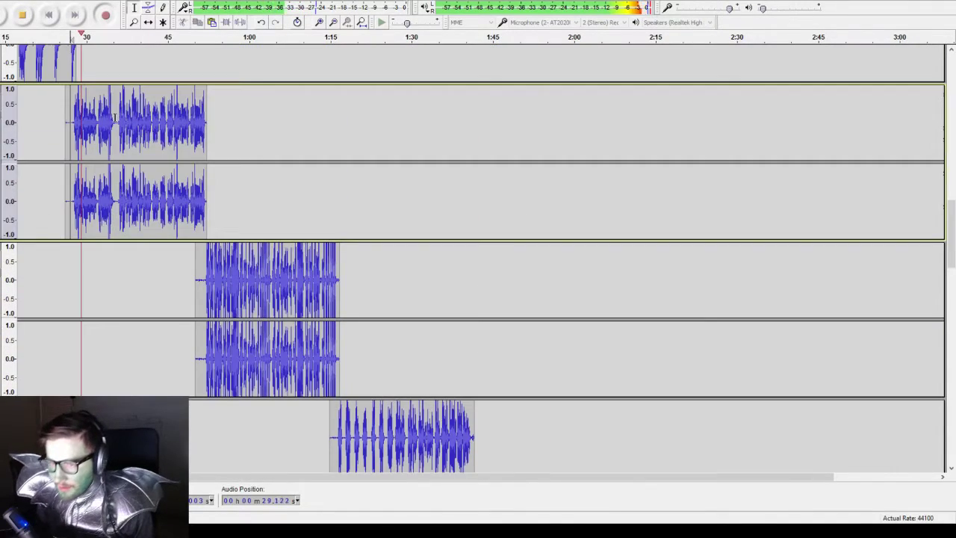
pyautogui.scroll(5, 108, 126)
pyautogui.scroll(-4, 110, 127)
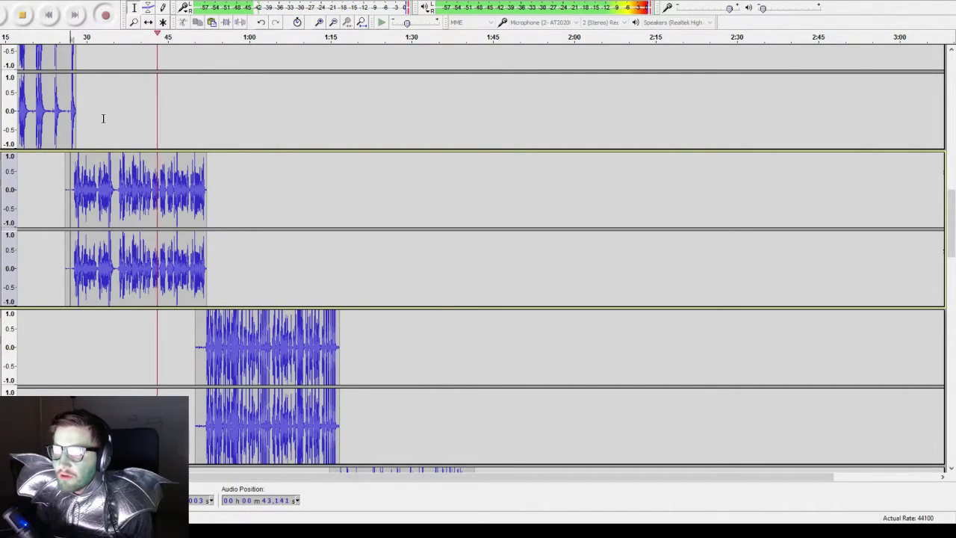
pyautogui.press('space')
# - Find the point near 0:40 by brief playback, and record more overlay vocals on a new track until about 0:48
pyautogui.click(149, 177)
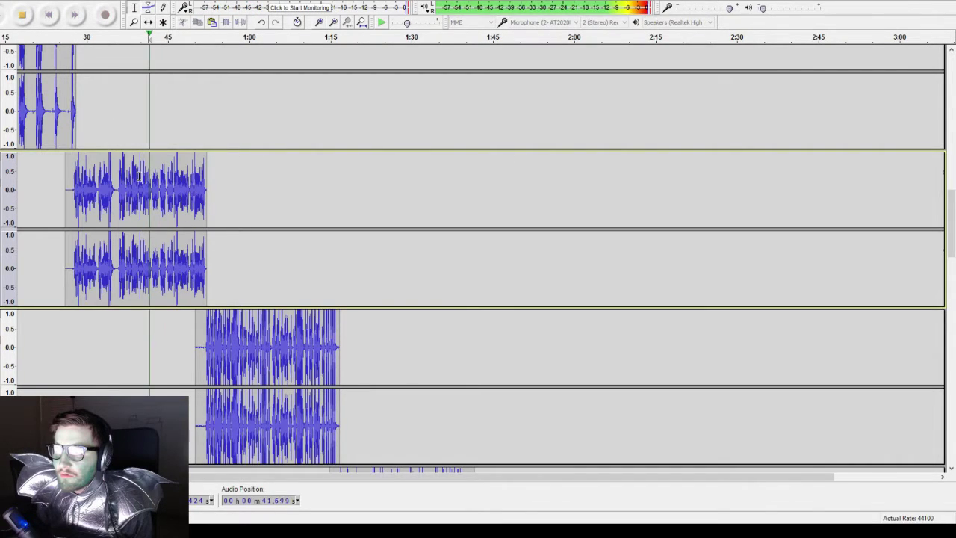
pyautogui.press('space')
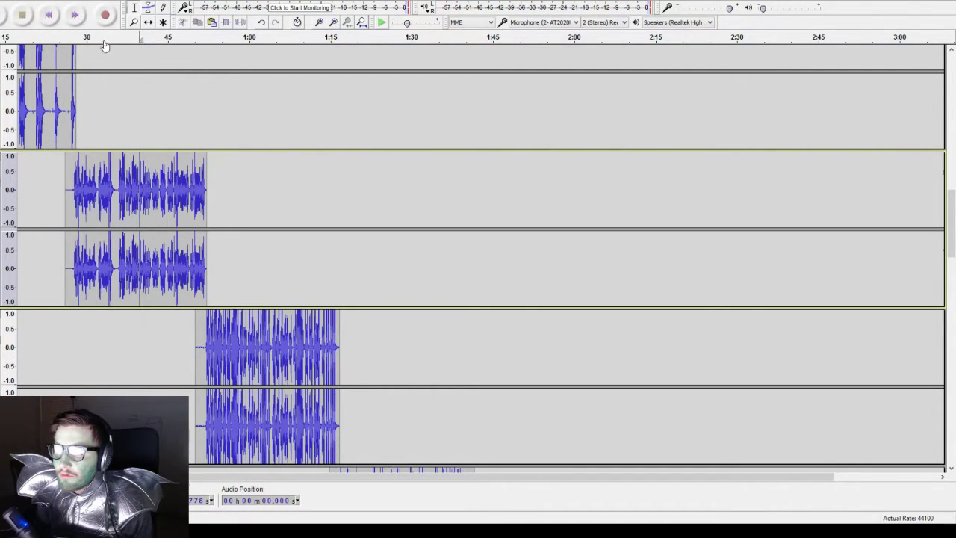
pyautogui.press('space')
pyautogui.scroll(-3, 112, 82)
pyautogui.scroll(-5, 160, 112)
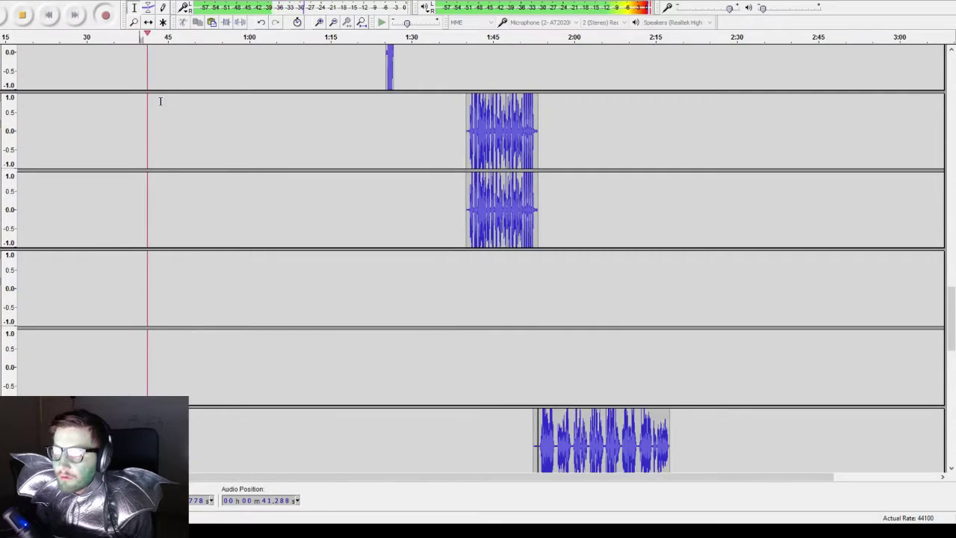
pyautogui.scroll(10, 159, 100)
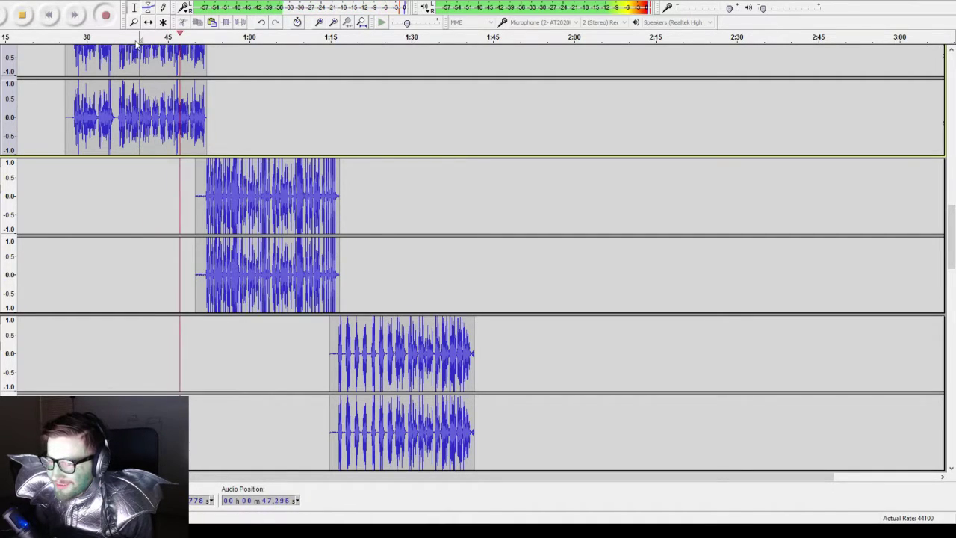
pyautogui.press('space')
# - Play the mix from about 0:41 to about 1:33 to review the added vocals, examining the clips across the tracks
pyautogui.scroll(3, 181, 109)
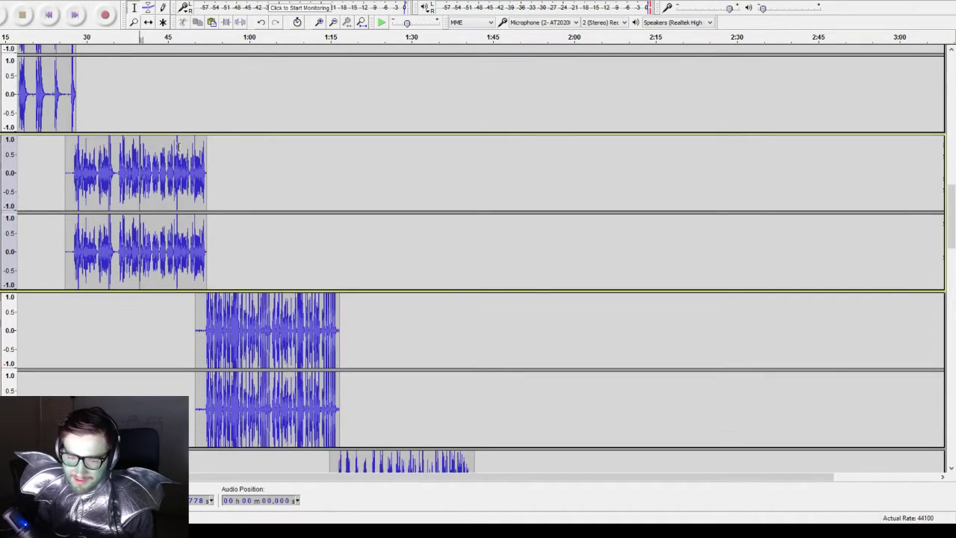
pyautogui.click(148, 206)
pyautogui.press('space')
pyautogui.scroll(-10, 163, 176)
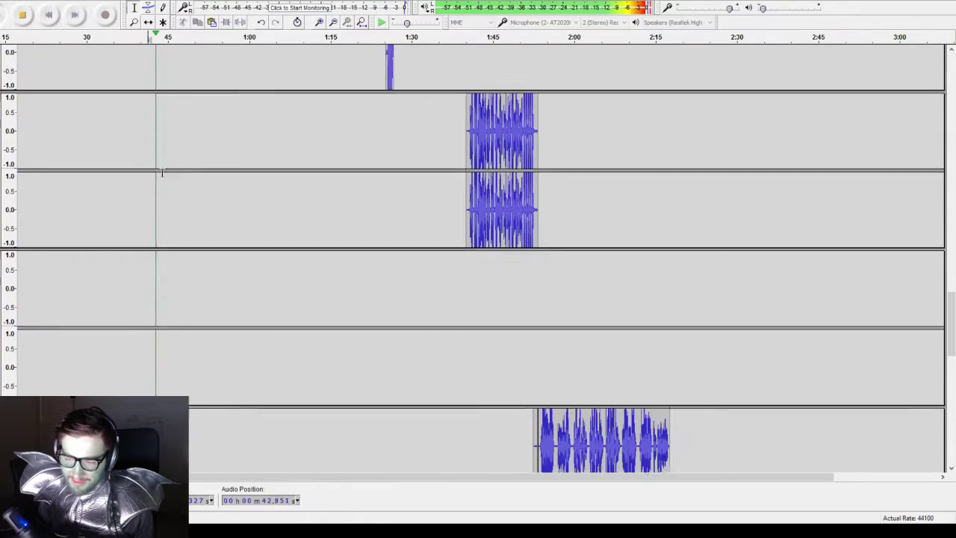
pyautogui.scroll(-10, 112, 202)
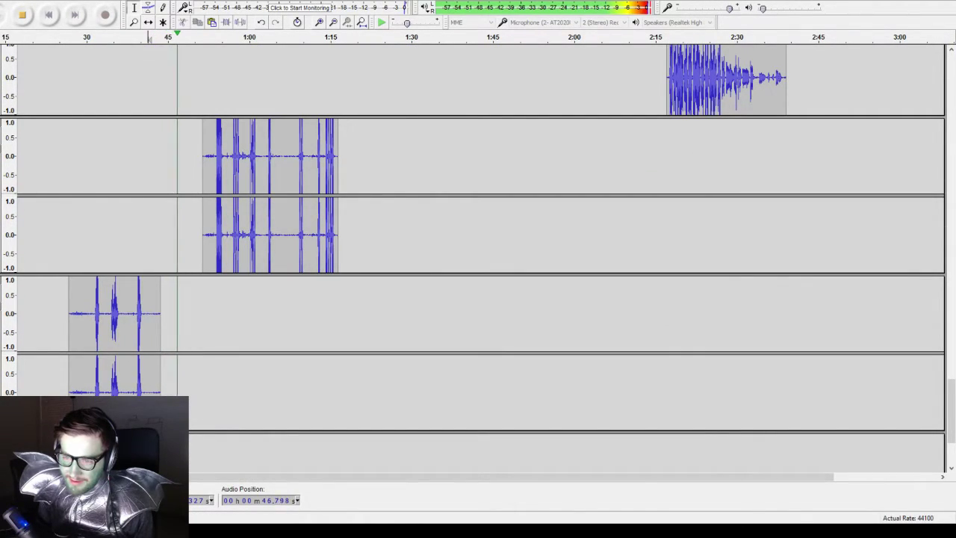
pyautogui.scroll(-3, 473, 219)
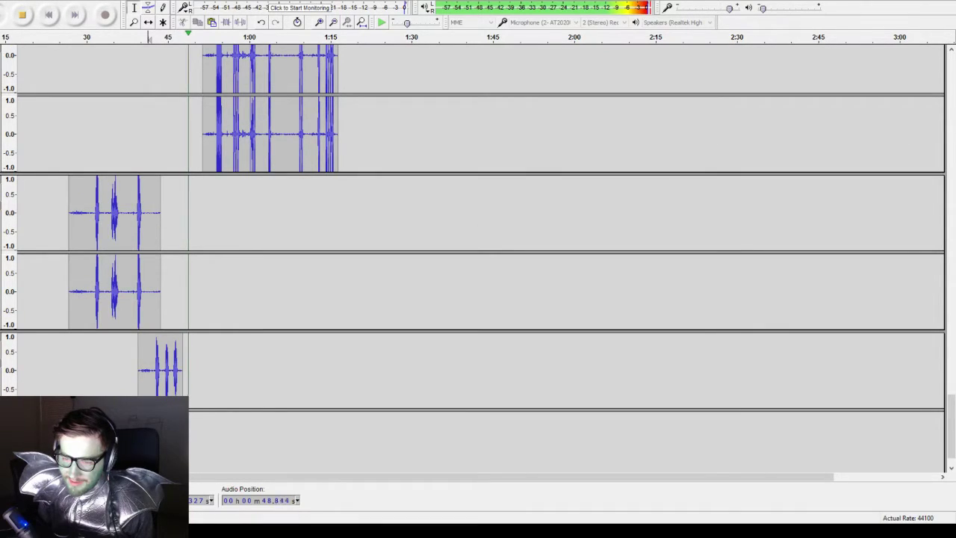
pyautogui.scroll(15, 115, 344)
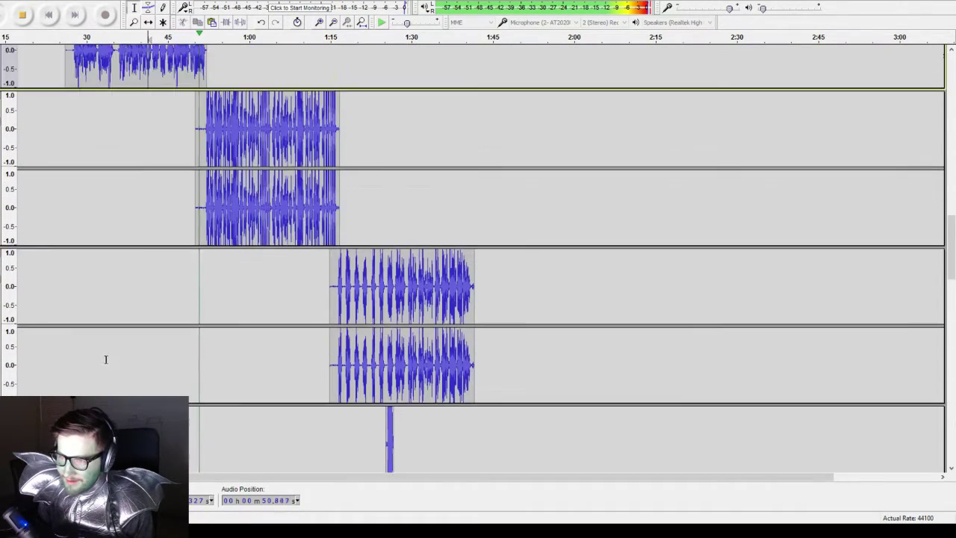
pyautogui.scroll(5, 105, 359)
pyautogui.scroll(-8, 194, 314)
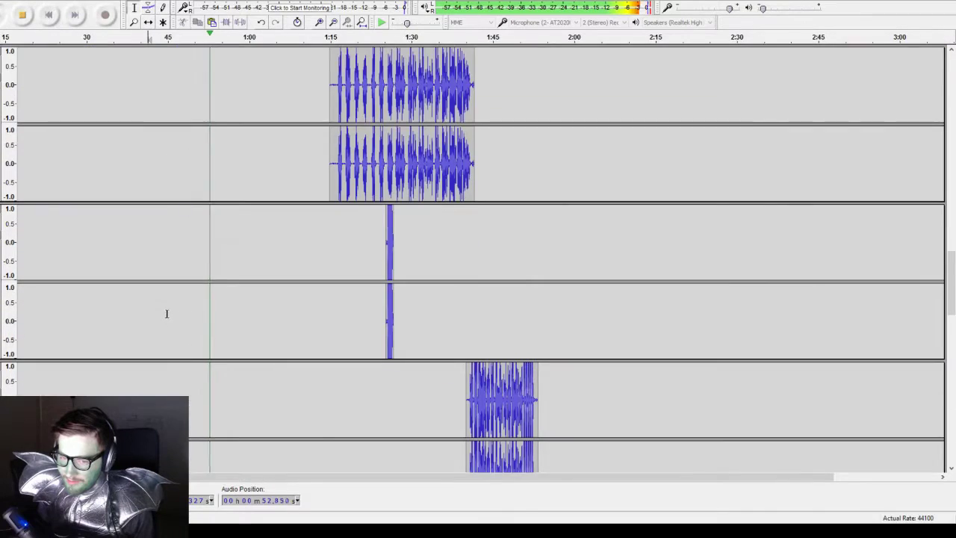
pyautogui.scroll(-8, 156, 318)
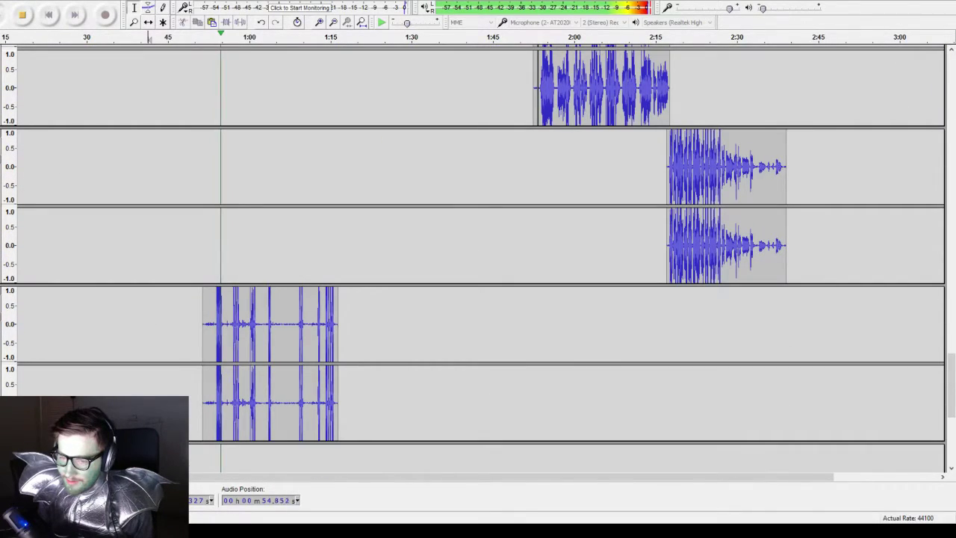
pyautogui.scroll(3, 88, 320)
pyautogui.scroll(-5, 97, 286)
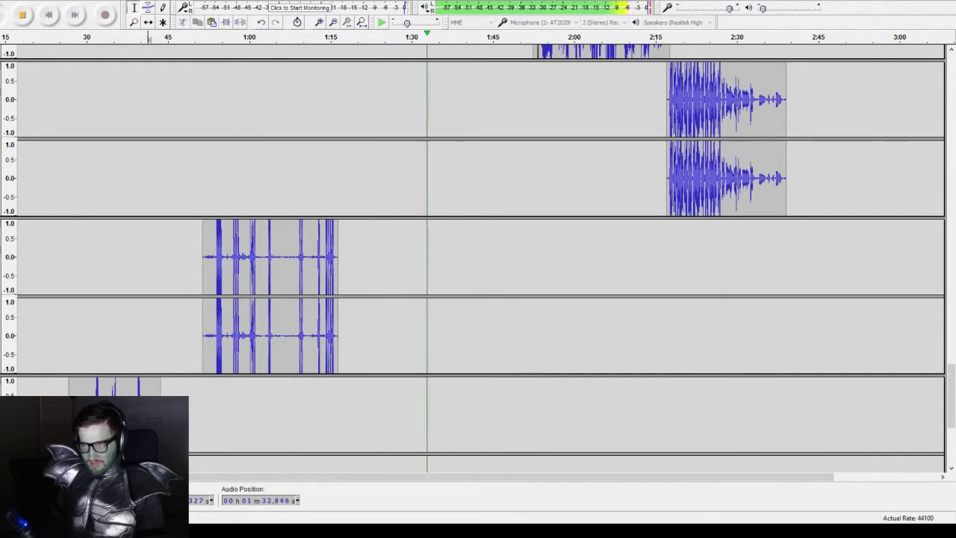
pyautogui.press('space')
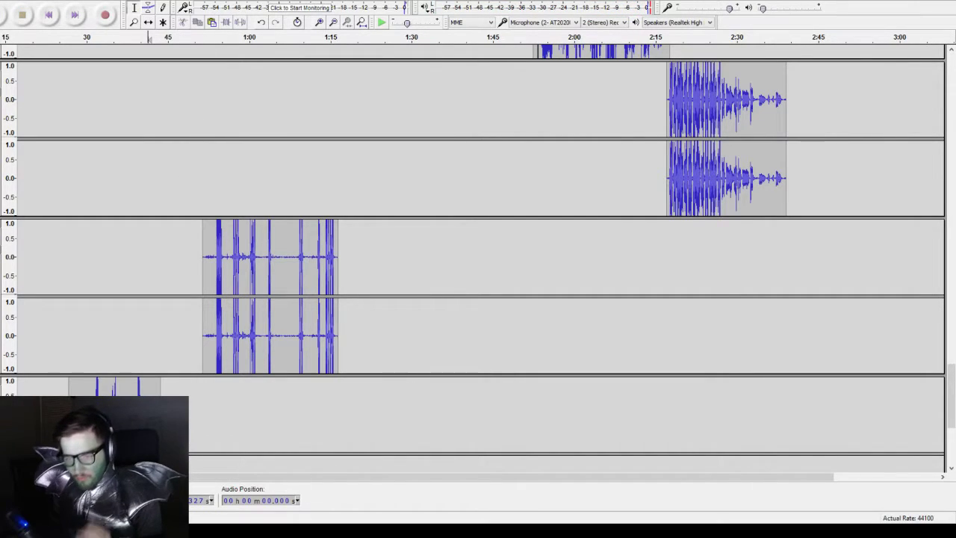